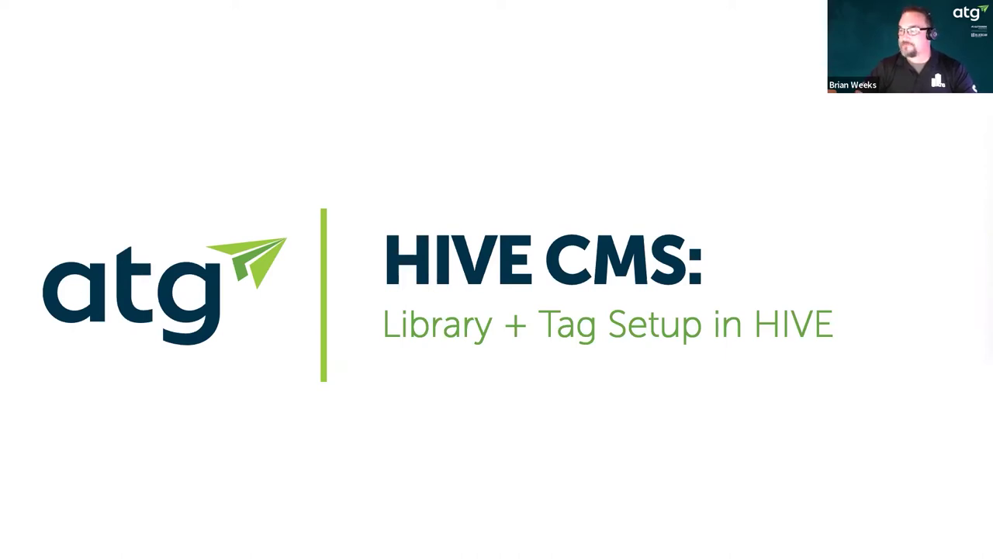
- Advance the slideshow past the presenter bio to the Course Description and Learning Objectives slide
key(Right)
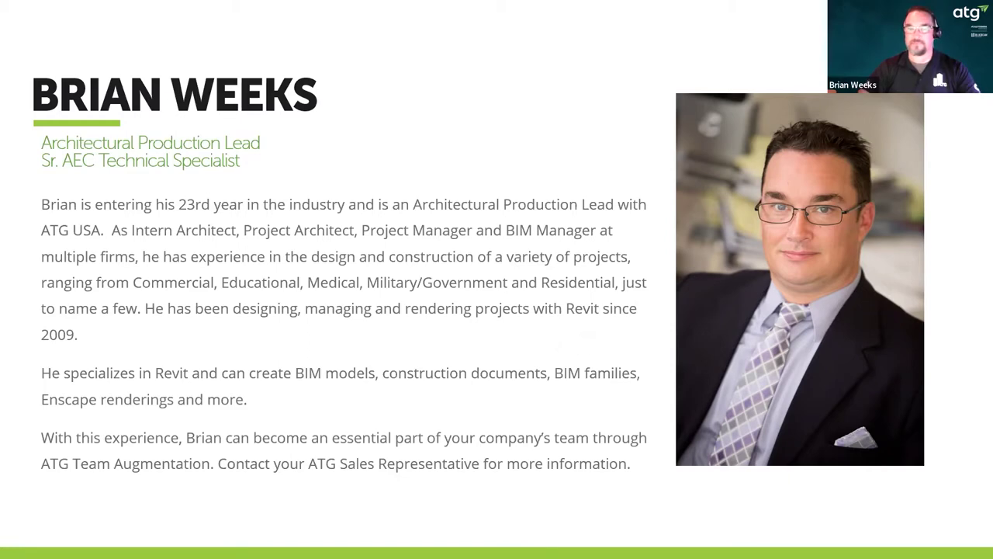
key(Right)
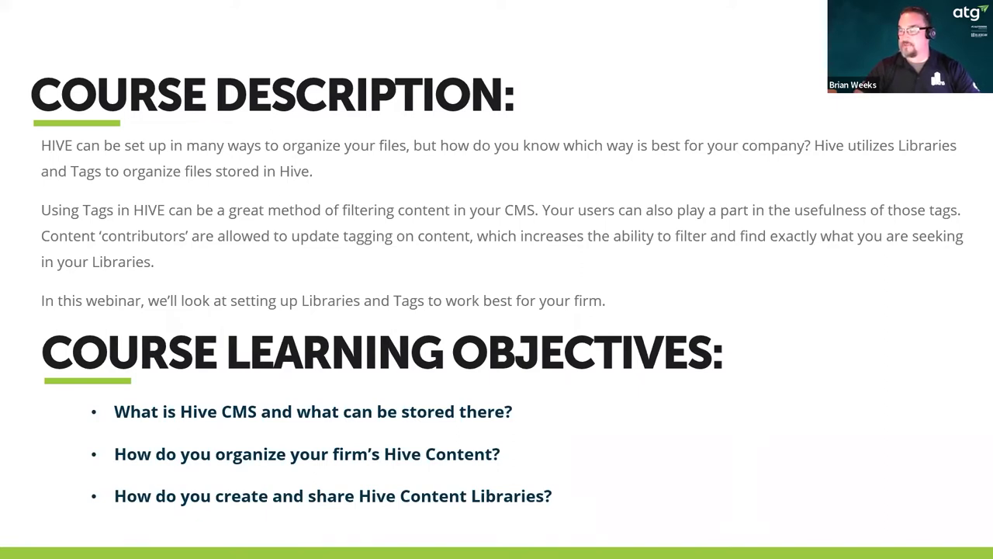
- Advance to the 'What is HIVE CMS and what can be stored there?' slide
key(Right)
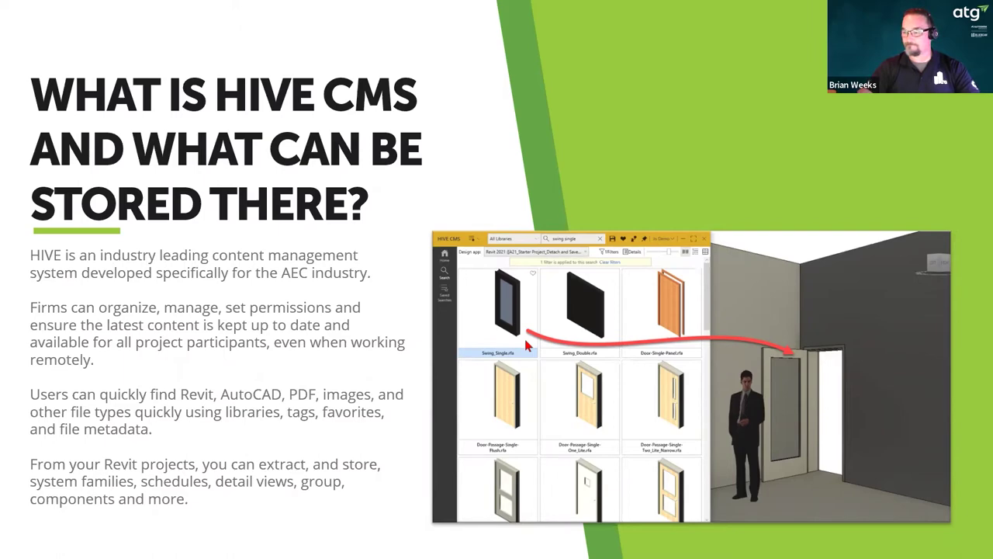
- Advance to the 'How do you organize your firm's HIVE content? Libraries' slide
key(Right)
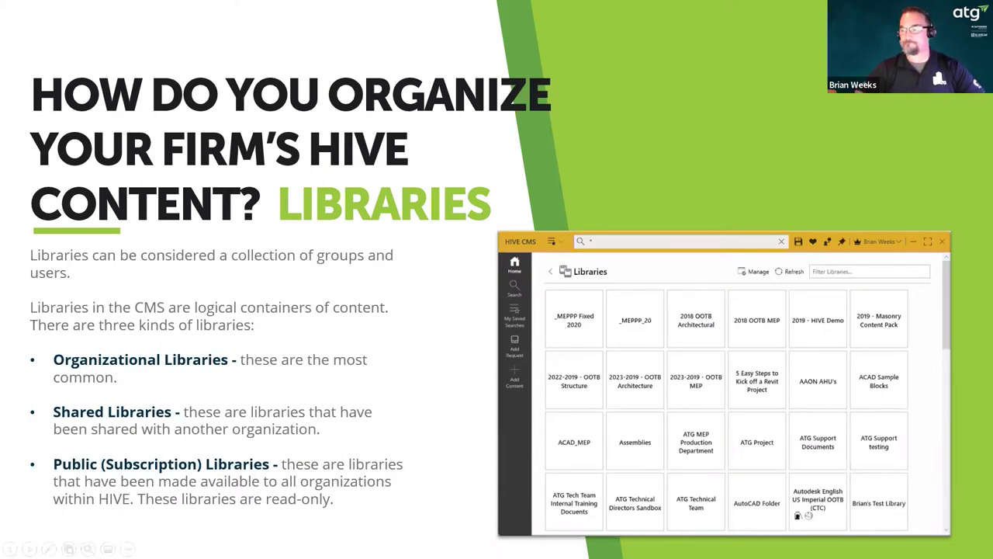
- Advance to the Tags slide listing Revit, Construction Docs, Construction Type and File Specific tags
key(Right)
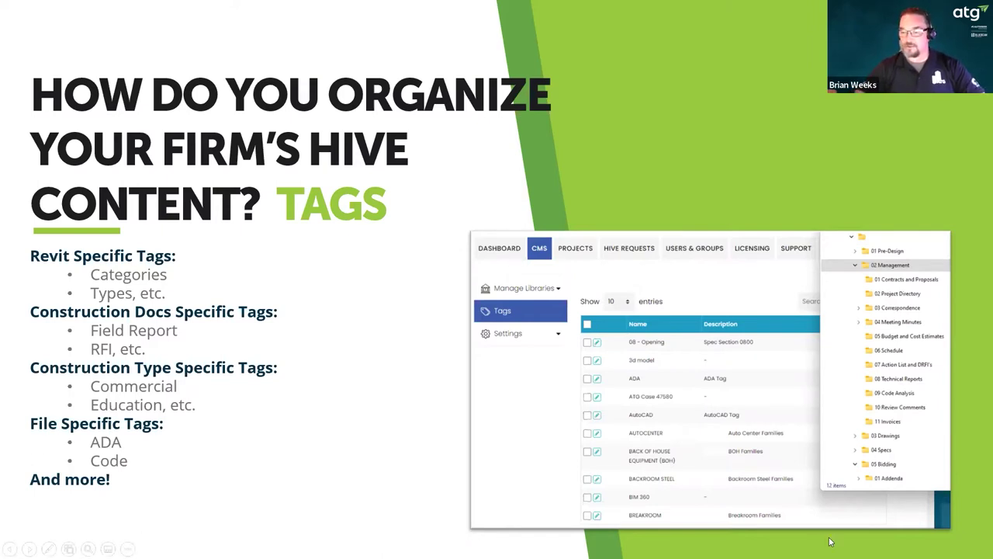
- Advance to the Live Demonstration slide showing the atgusa.com address
key(Right)
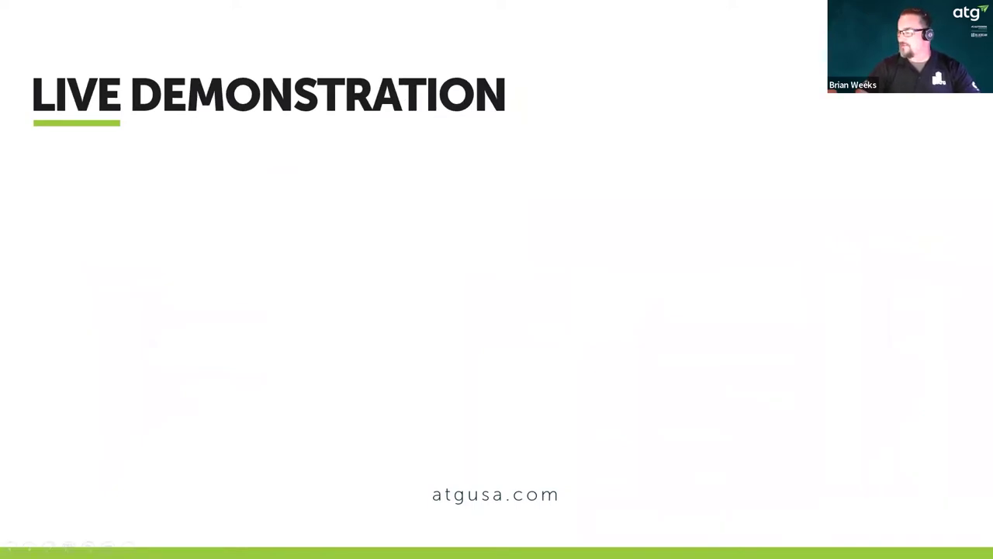
- Leave the slideshow for Revit, where the HIVE CMS Home page is open over 01 - Code Plan
key(alt+Tab)
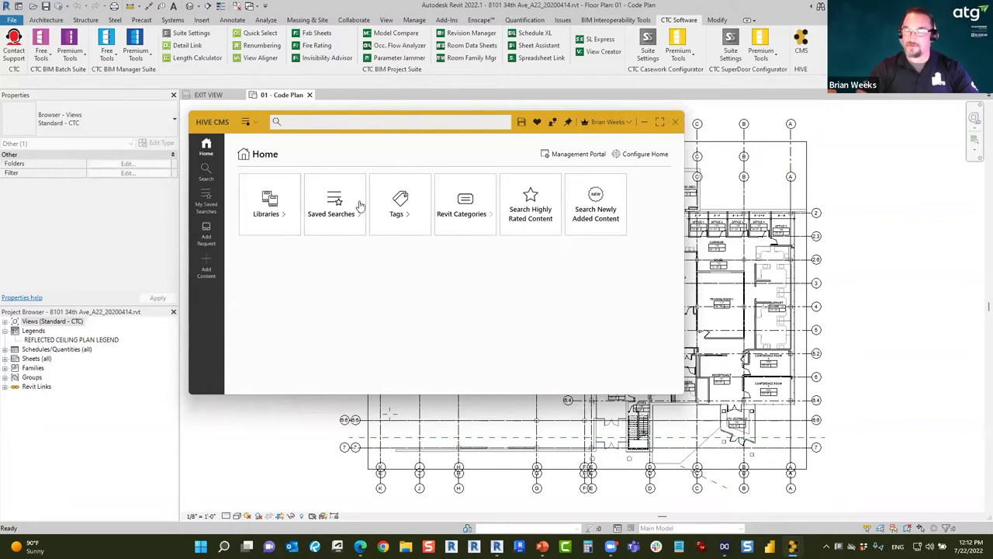
- Review the Single Swing Doors and Door Schedules saved searches, then open HIVE Requests in the portal, maximized
click(208, 206)
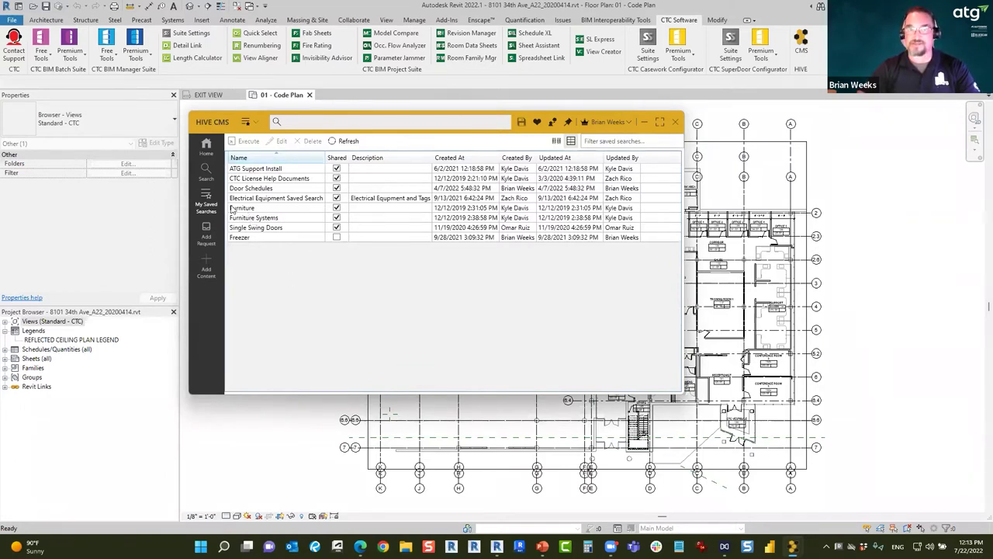
click(337, 228)
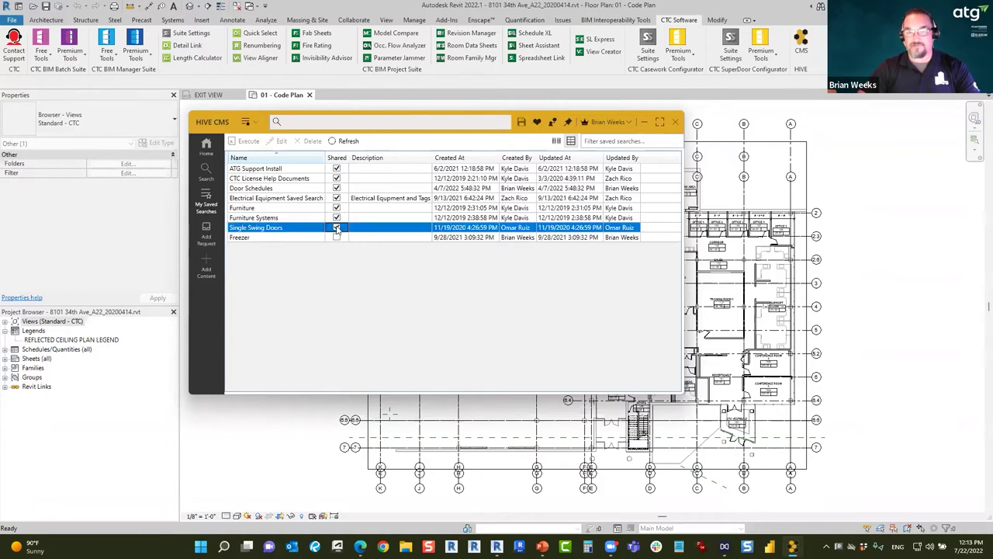
click(339, 189)
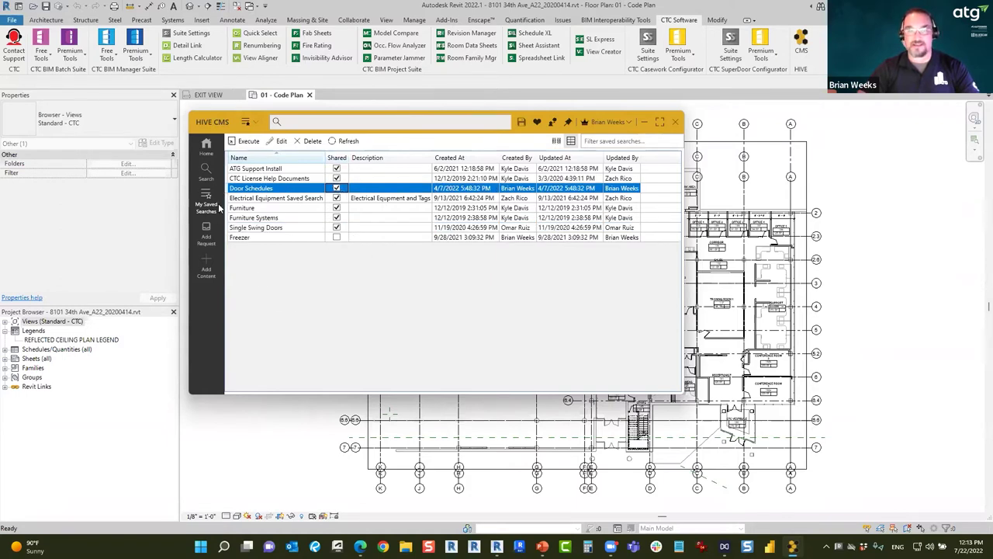
click(210, 239)
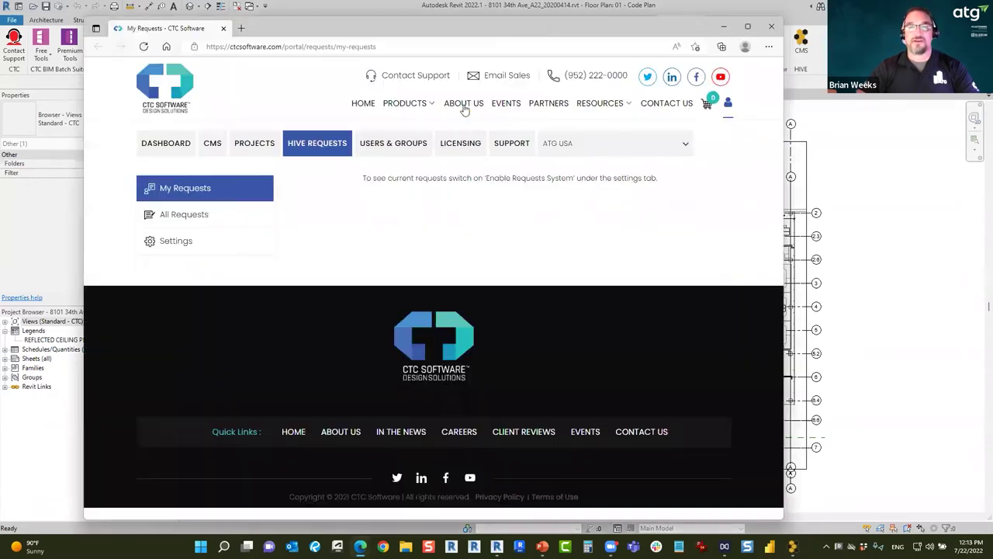
key(super+Up)
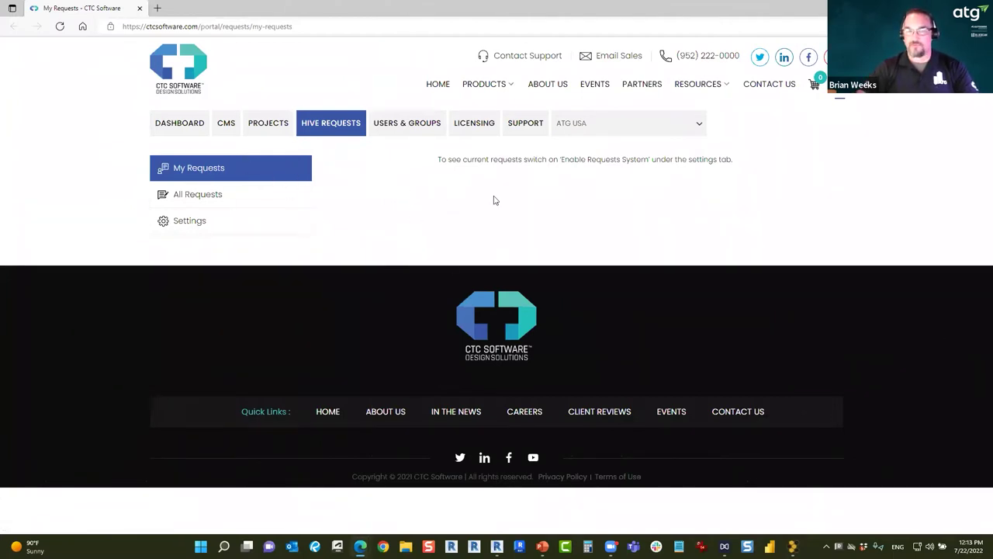
- Return from the CTC Software portal to Revit, showing the HIVE CMS My Saved Searches list
key(alt+Tab)
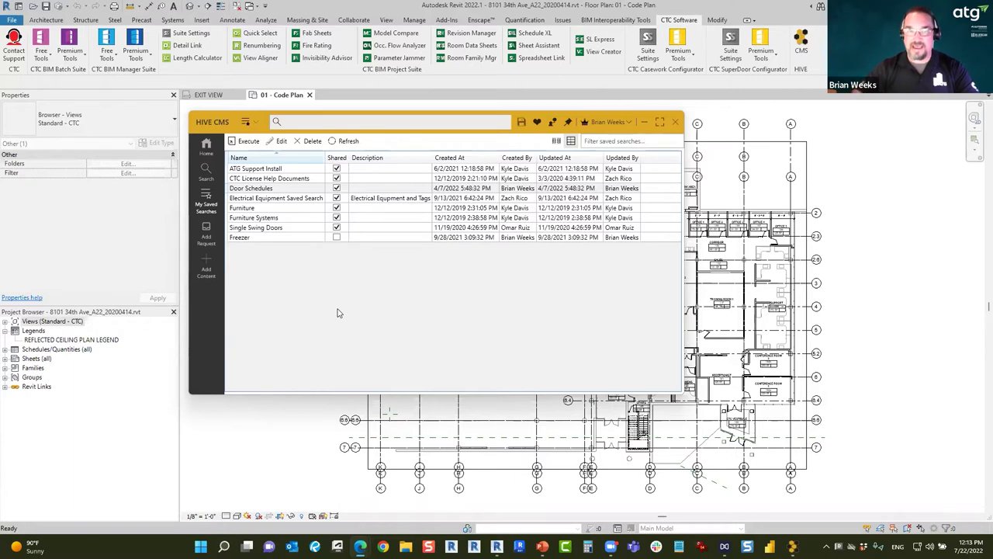
- Go to Add Content and launch the Add Revit Project Elements window
click(208, 269)
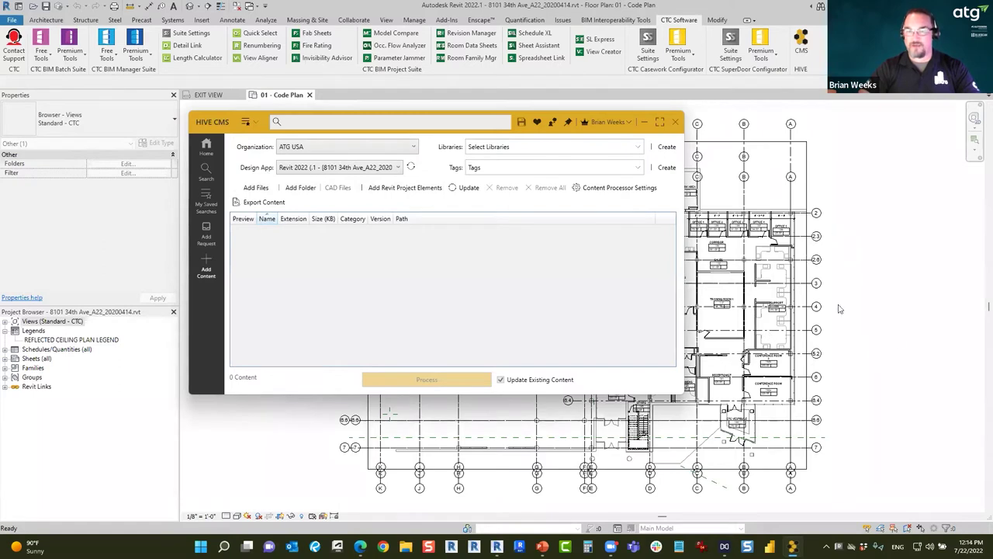
click(408, 190)
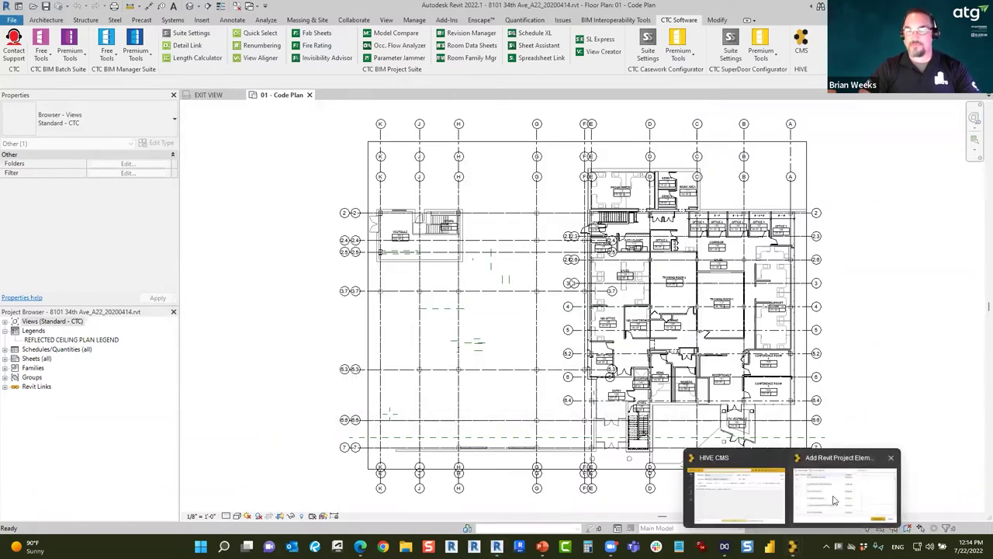
- Enlarge the Add Revit Project Elements window, scroll through its list, then cancel and return Home
click(853, 493)
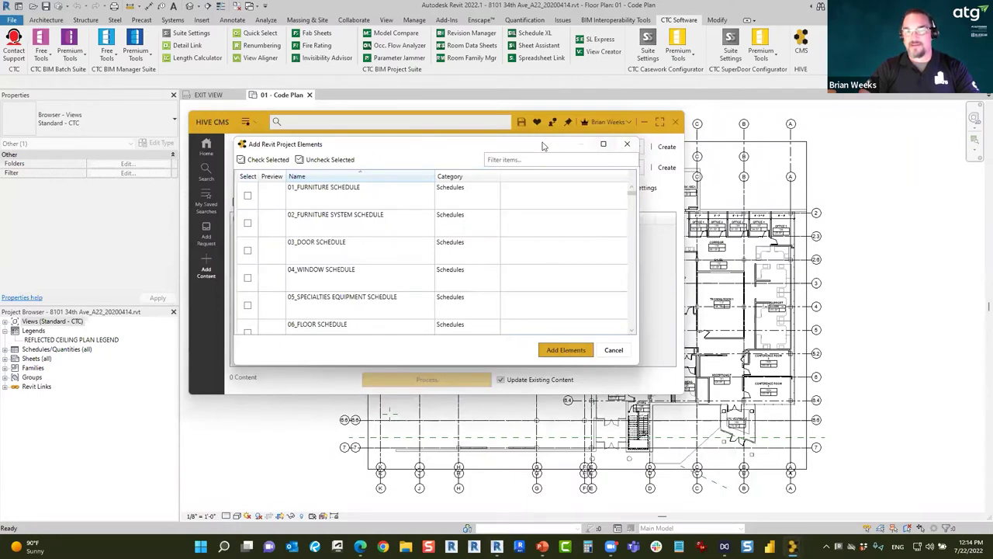
drag(545, 140, 435, 30)
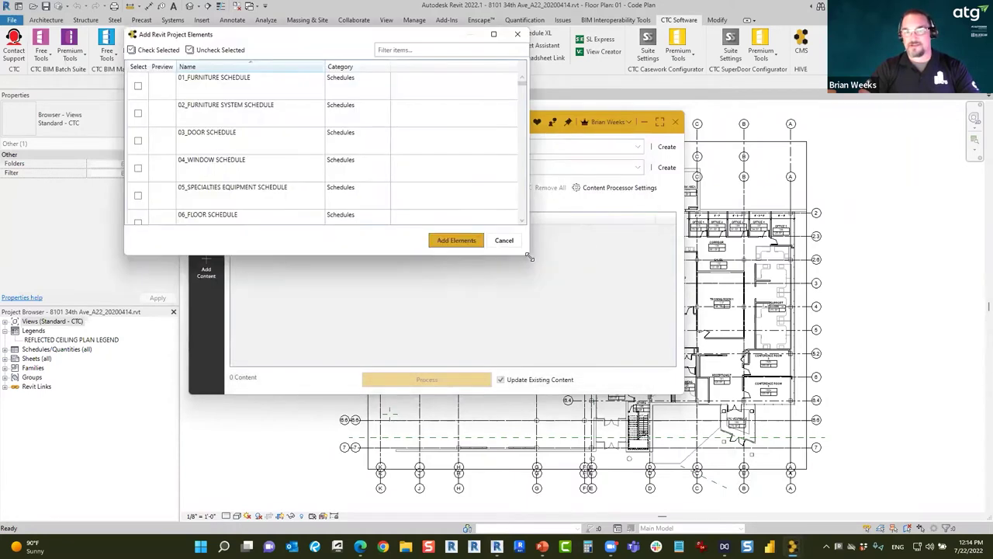
drag(529, 256, 895, 488)
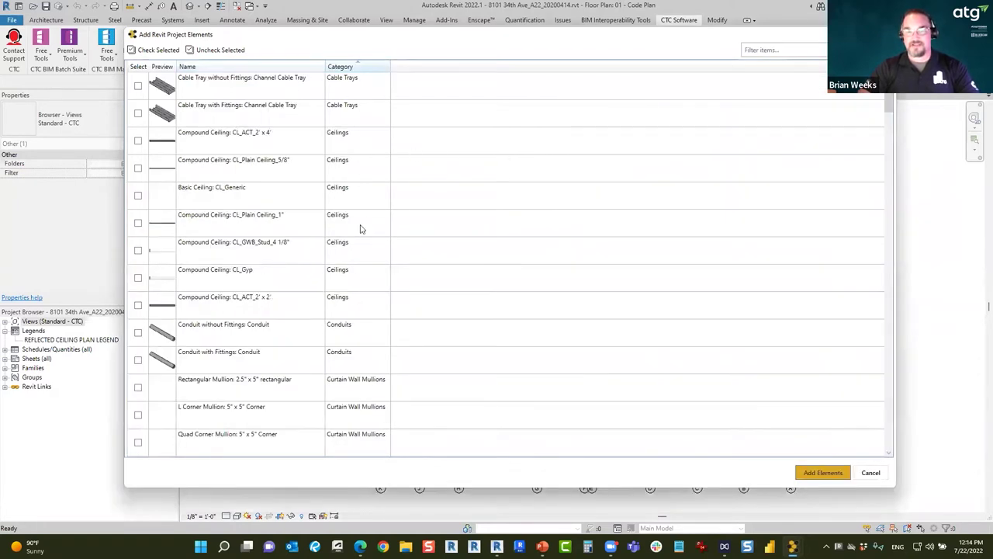
scroll(363, 279, down, 4)
scroll(388, 309, down, 8)
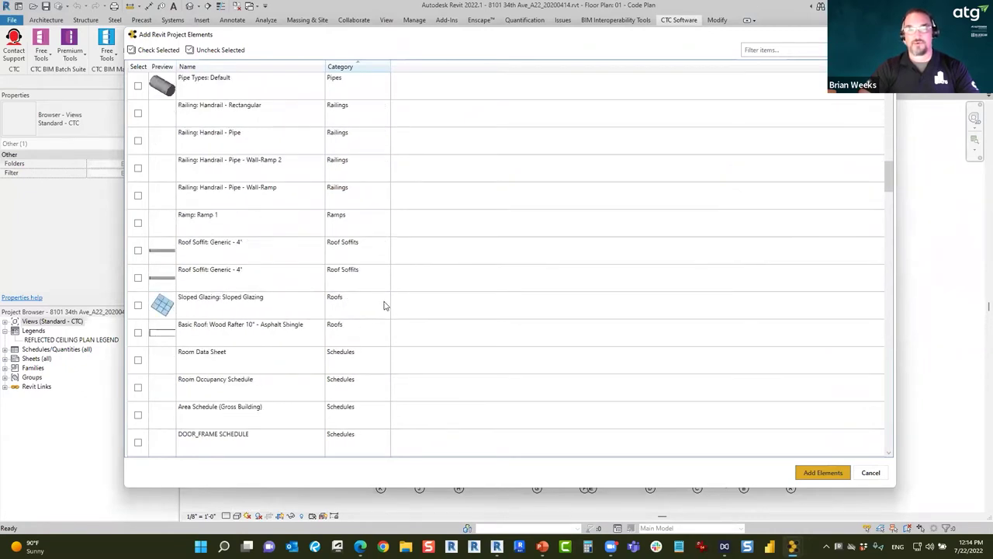
scroll(385, 298, down, 12)
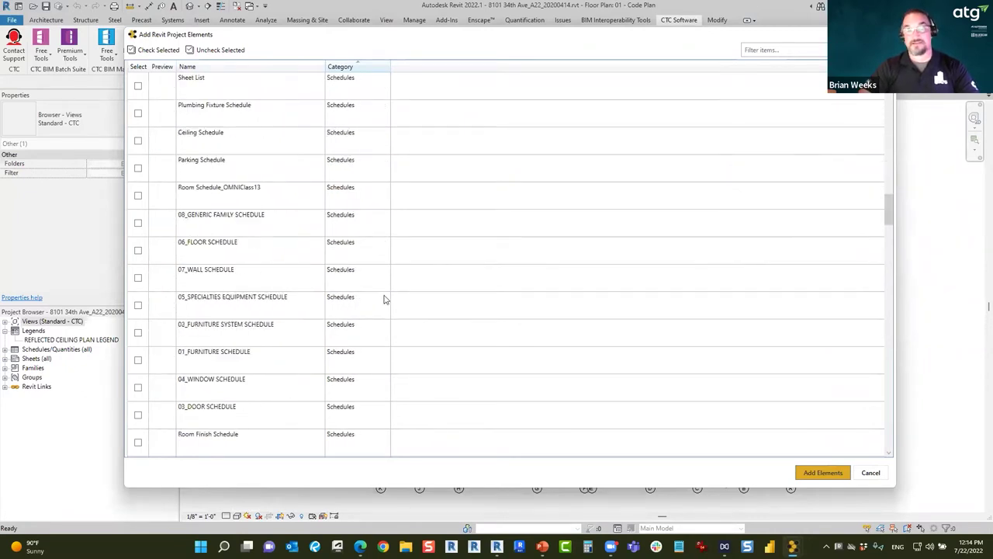
scroll(385, 297, down, 2)
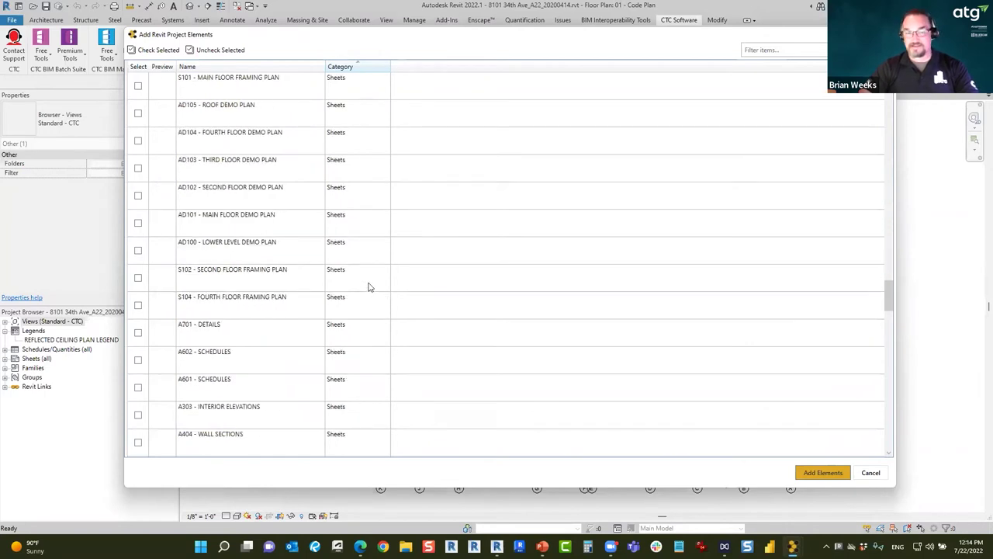
scroll(370, 287, down, 8)
scroll(375, 280, down, 8)
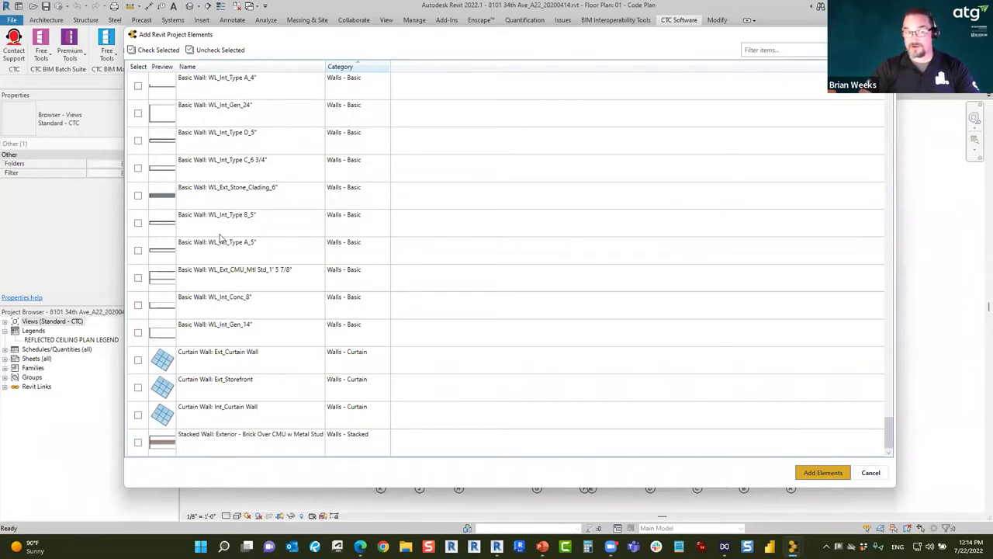
click(870, 472)
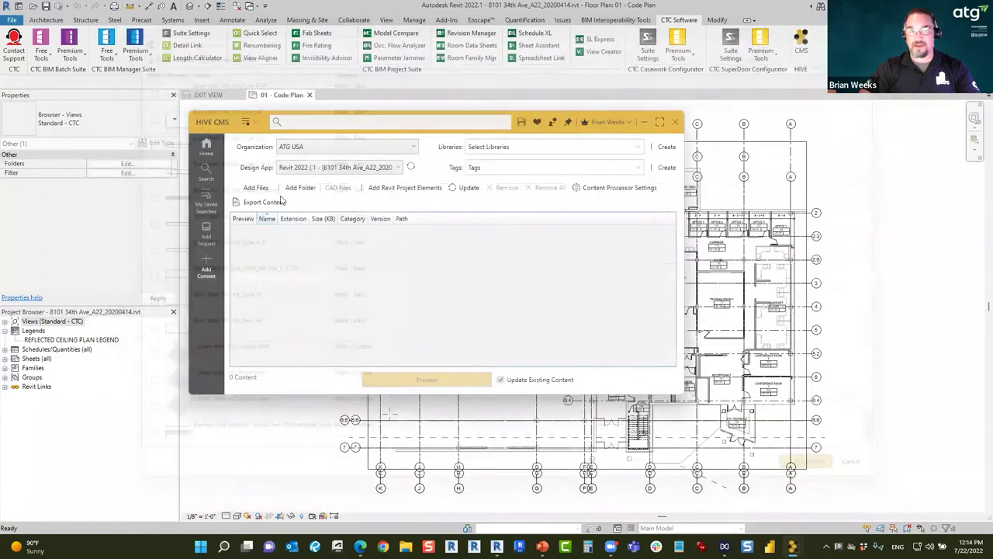
click(210, 148)
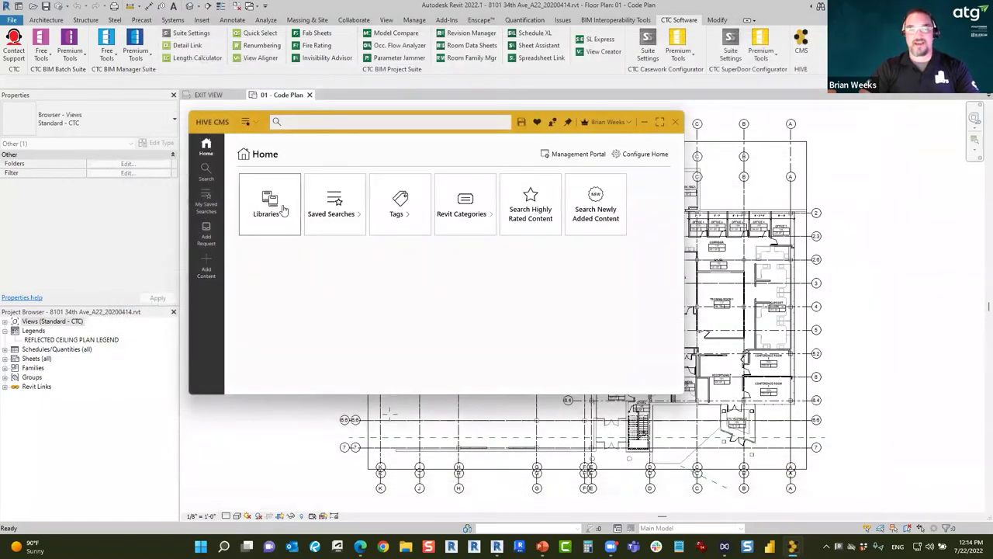
- Open Brian's Test Library from the libraries grid and maximize the HIVE CMS window
click(284, 210)
scroll(620, 321, down, 1)
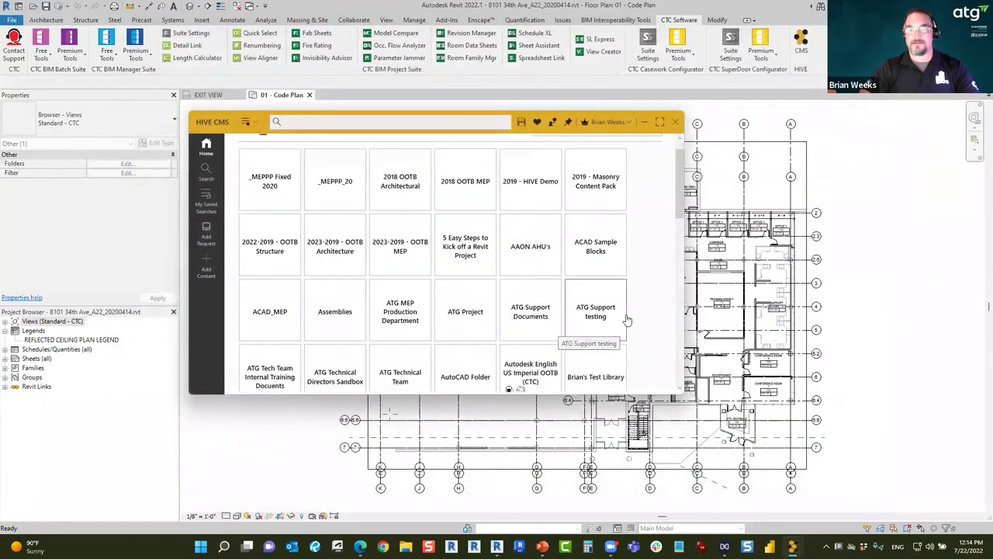
scroll(621, 321, down, 1)
click(598, 355)
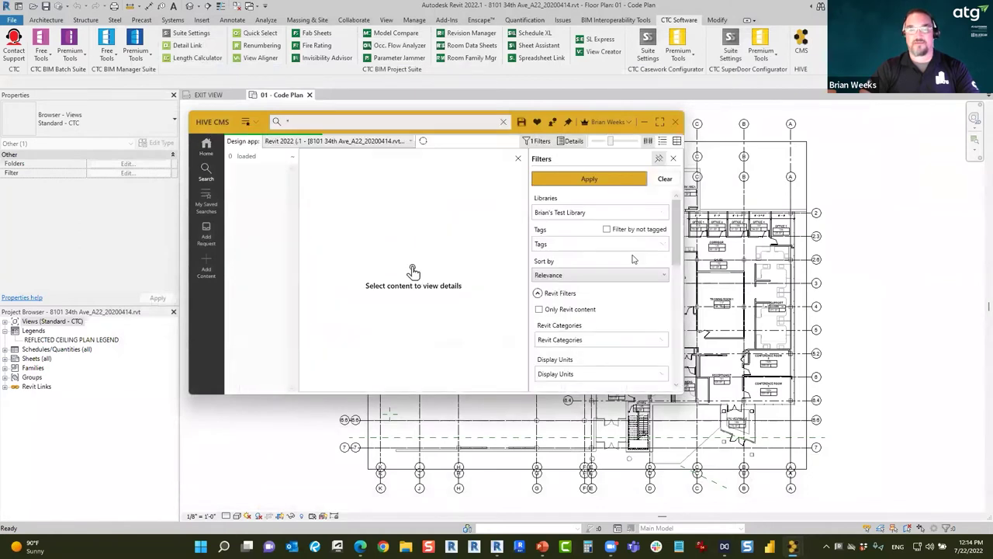
click(659, 121)
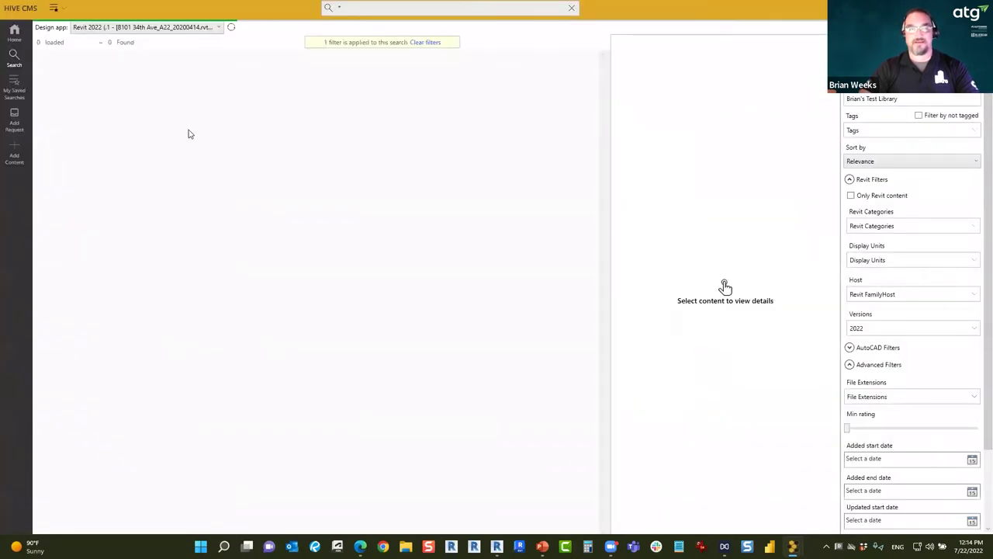
click(908, 101)
- Filter to Brian's Test Library and search 'wall', returning two wall items
click(862, 177)
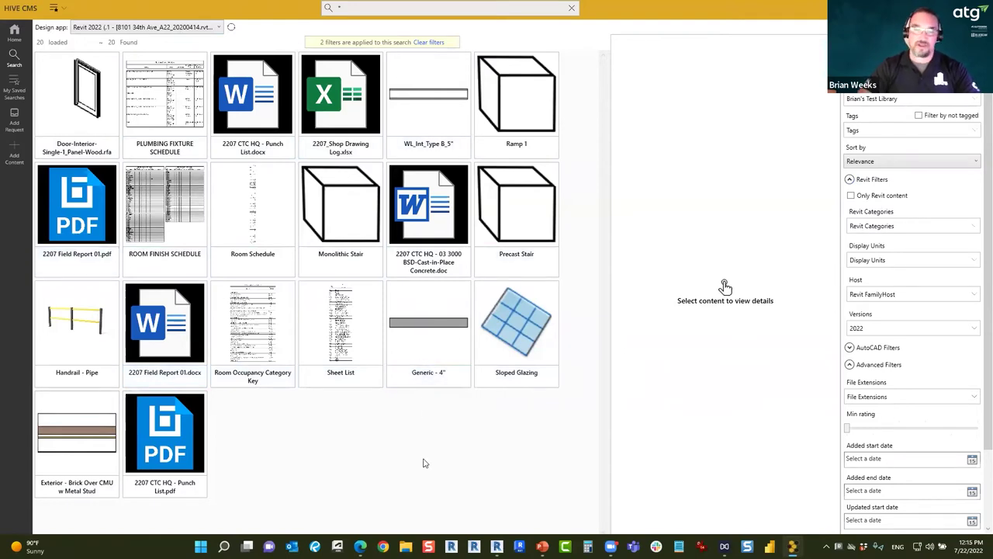
click(381, 10)
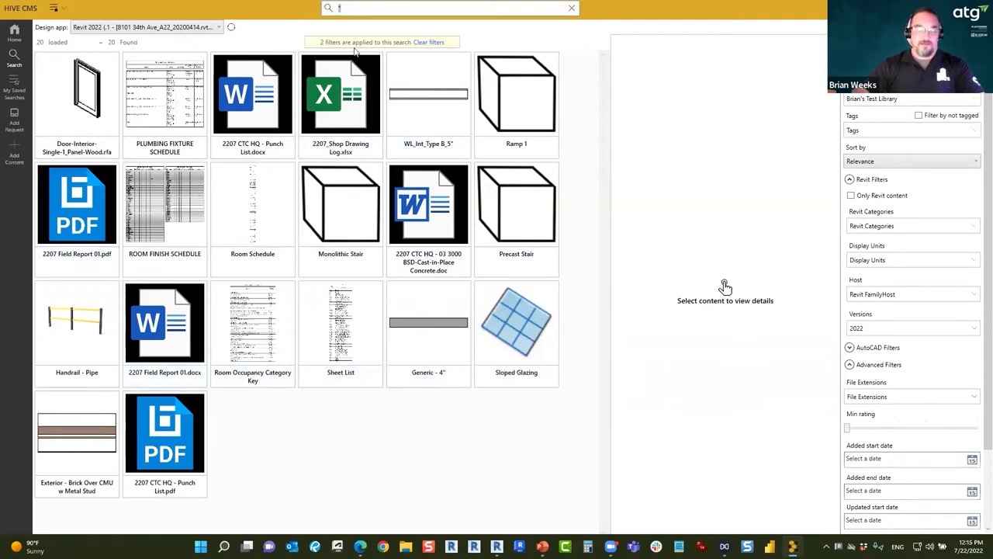
text(wall)
key(Return)
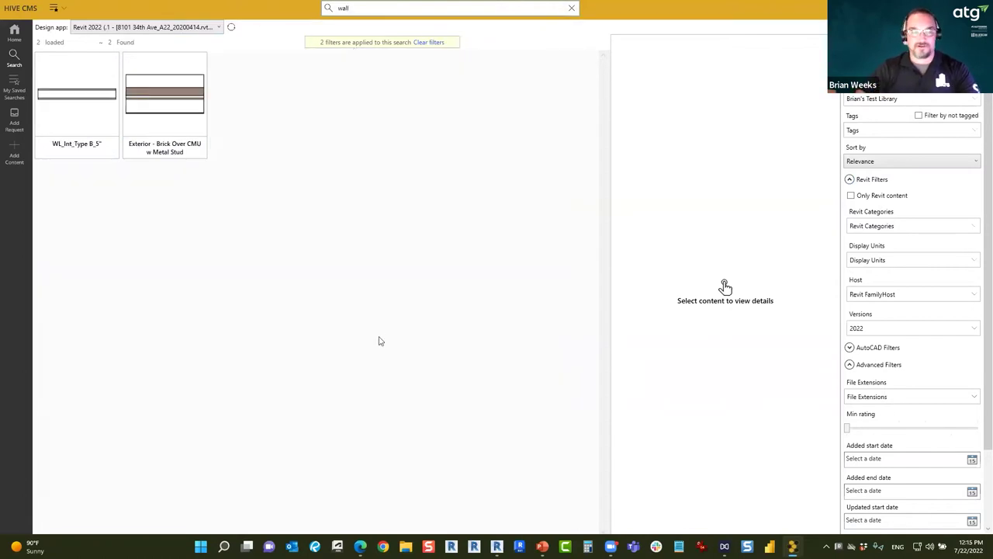
- Show the Exterior - Brick Over CMU w Metal Stud wall's details and load it into Revit
click(139, 103)
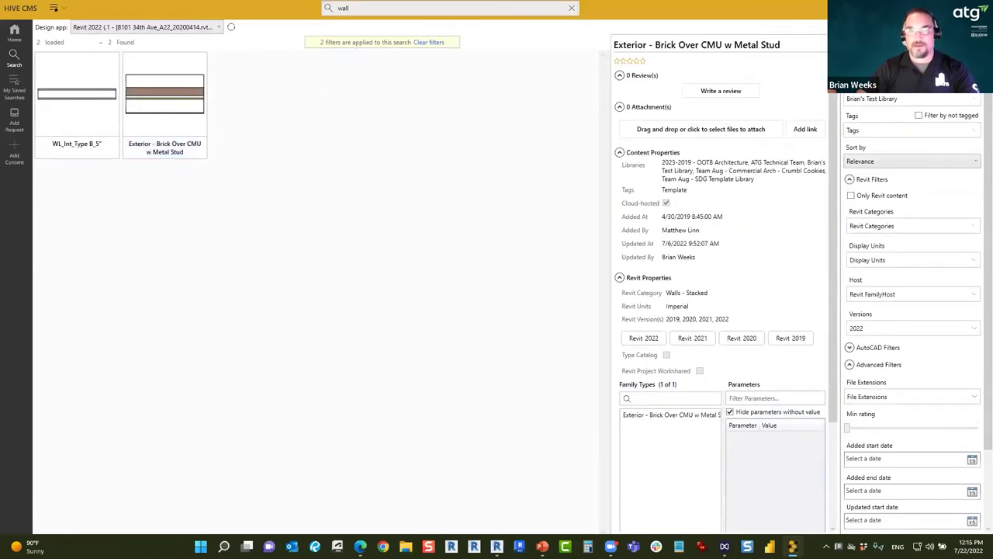
right_click(171, 106)
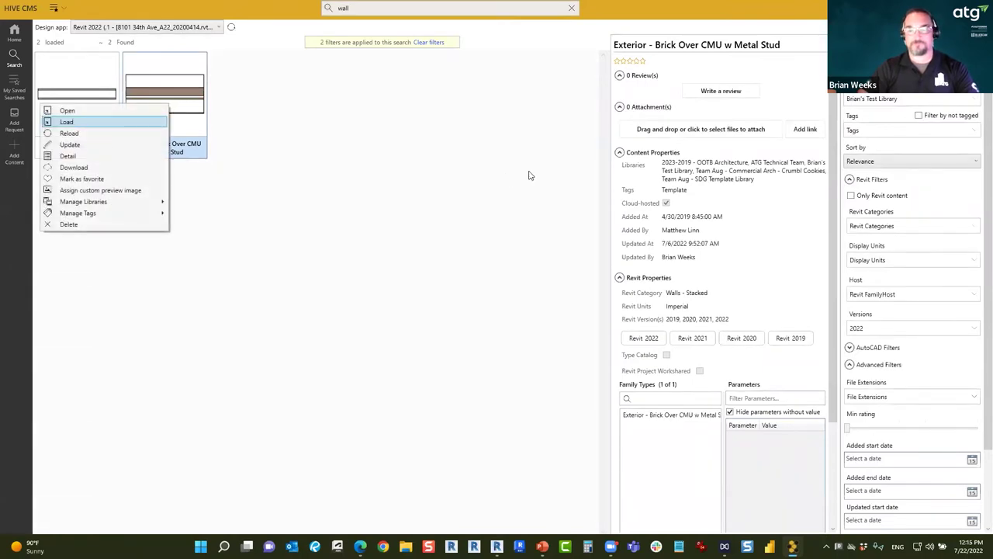
key(Return)
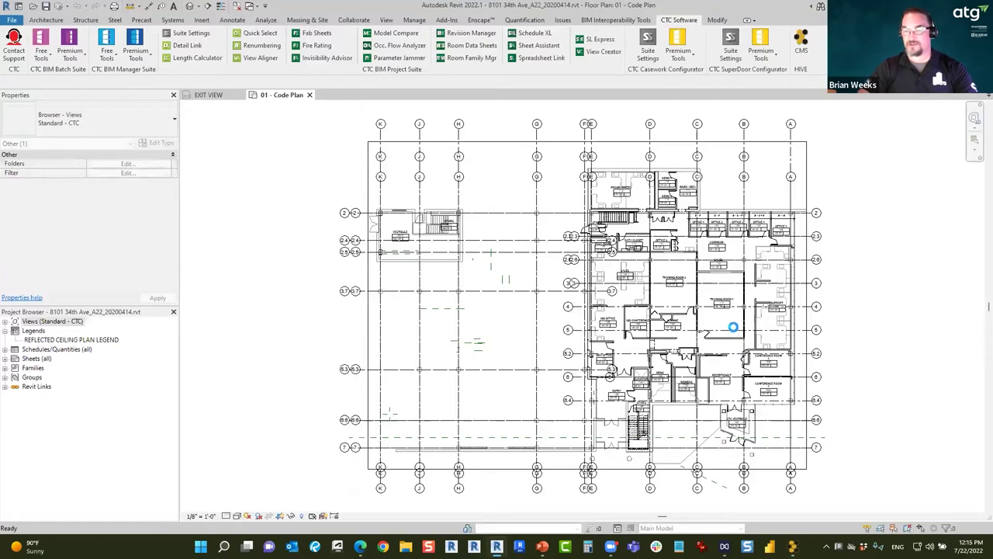
- Draw the Brick Over CMU stacked wall in Training Room 1 using the WA command
key(w)
key(a)
scroll(735, 332, up, 5)
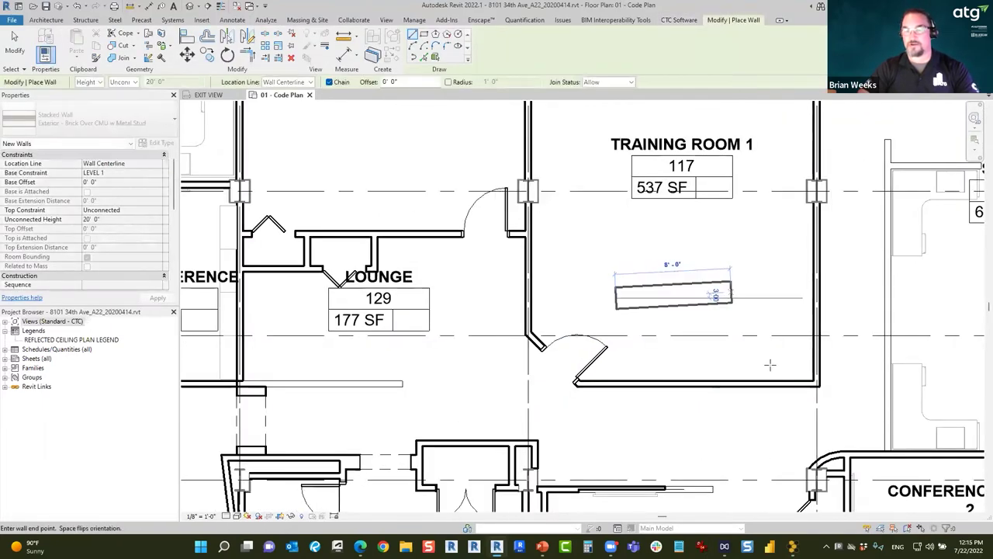
click(732, 293)
key(Escape)
key(Escape)
- Select the new wall, the room's bottom and right walls and the door, and isolate them in a 3D Selection Box
click(689, 307)
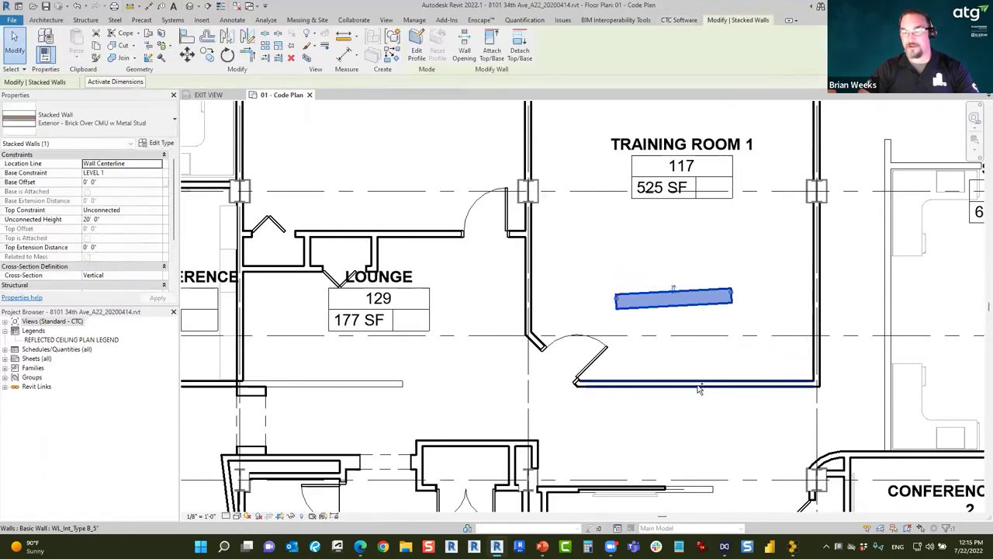
ctrl+click(816, 321)
ctrl+click(593, 363)
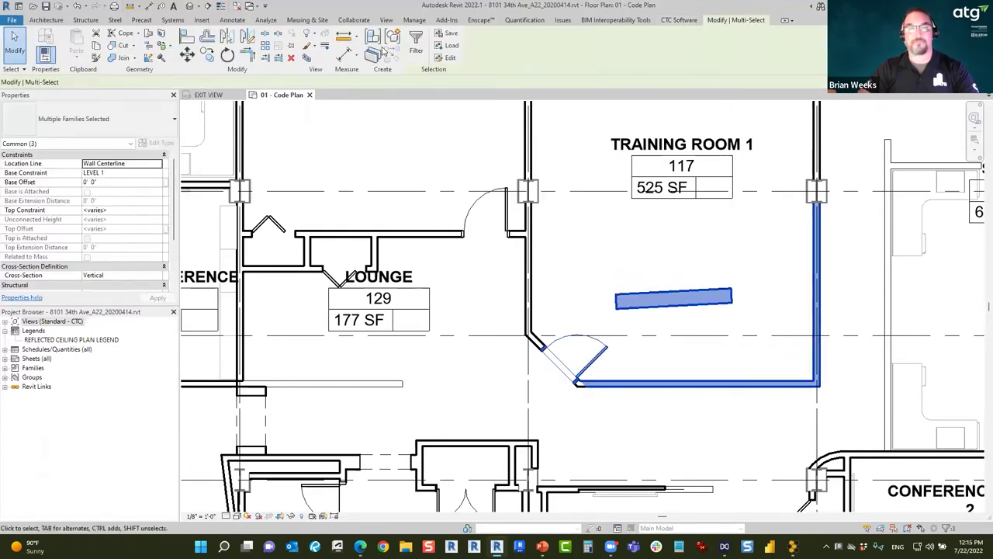
click(306, 57)
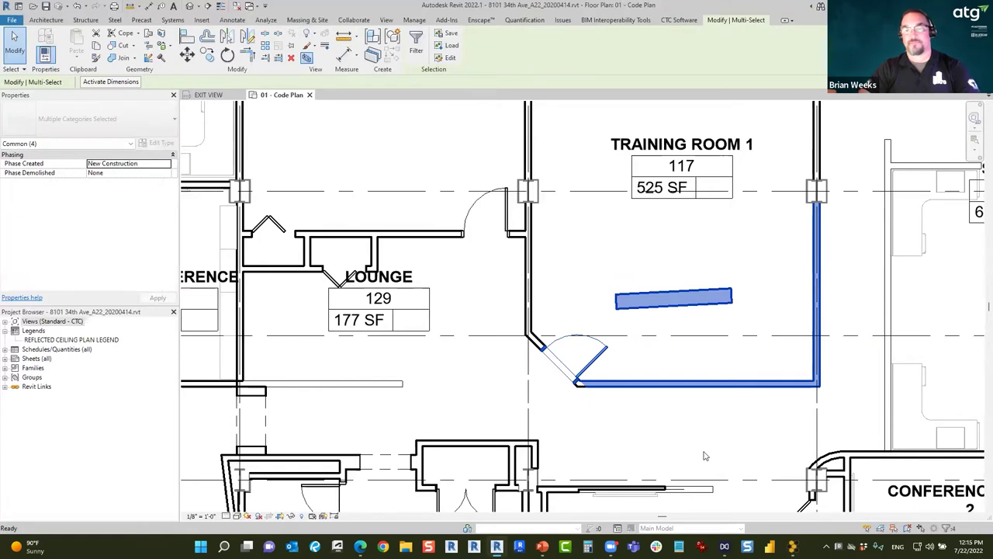
- Orbit and pan the 3D section view to inspect the new stacked wall from the back
scroll(704, 456, up, 4)
shift+middle_drag(750, 464, 845, 356)
click(845, 356)
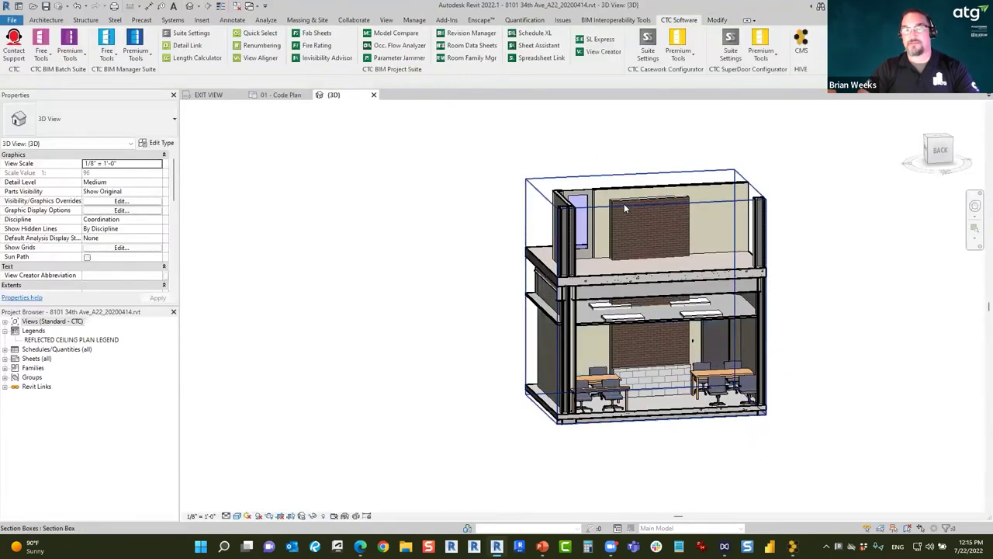
click(689, 409)
scroll(690, 415, up, 5)
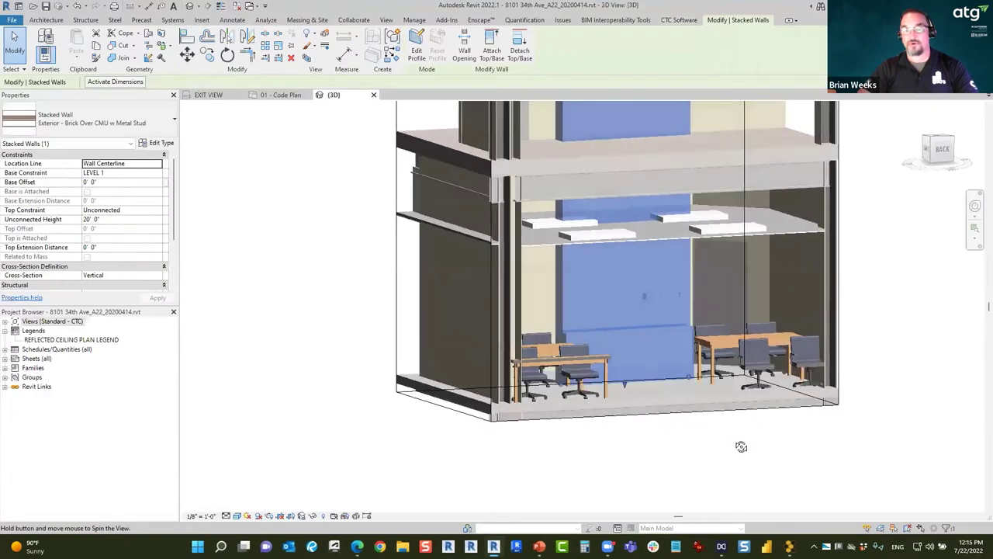
click(720, 451)
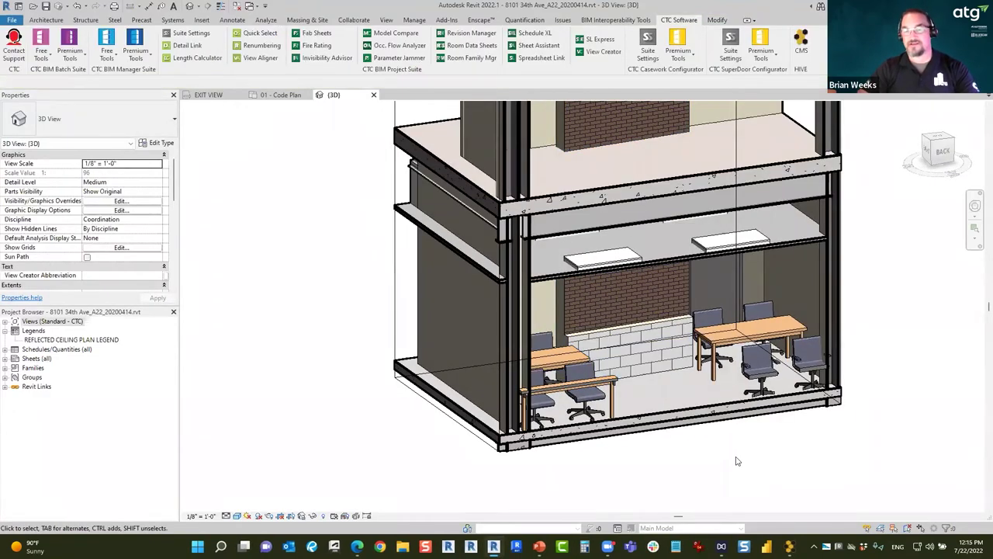
middle_drag(738, 460, 691, 468)
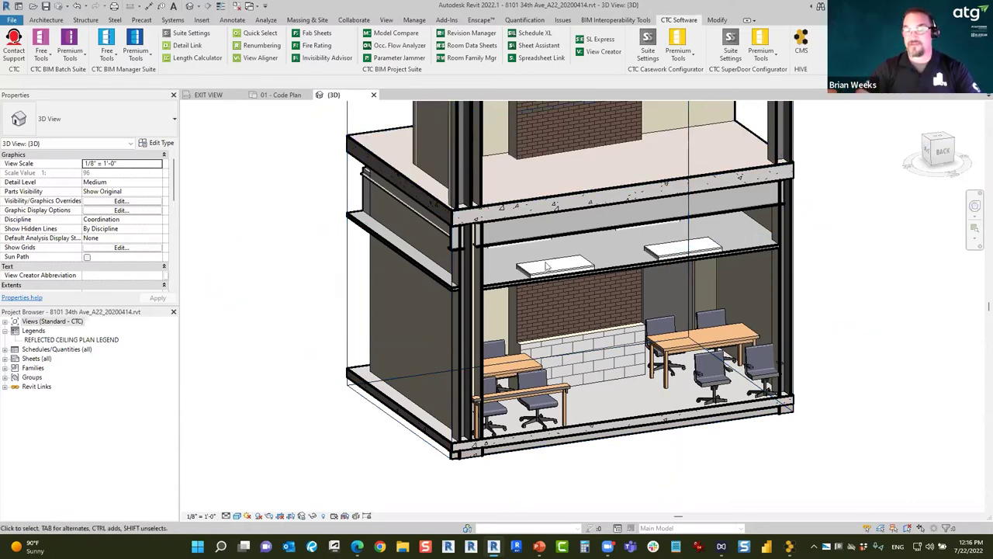
key(alt+Tab)
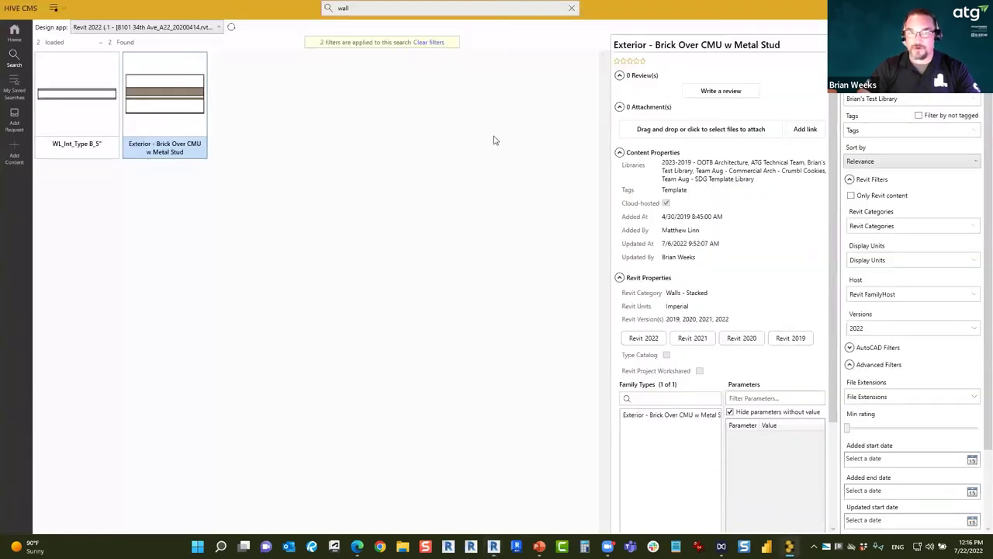
- Search for 'floor', then return to the Libraries grid via the Home icon
click(380, 11)
text(floor)
key(Return)
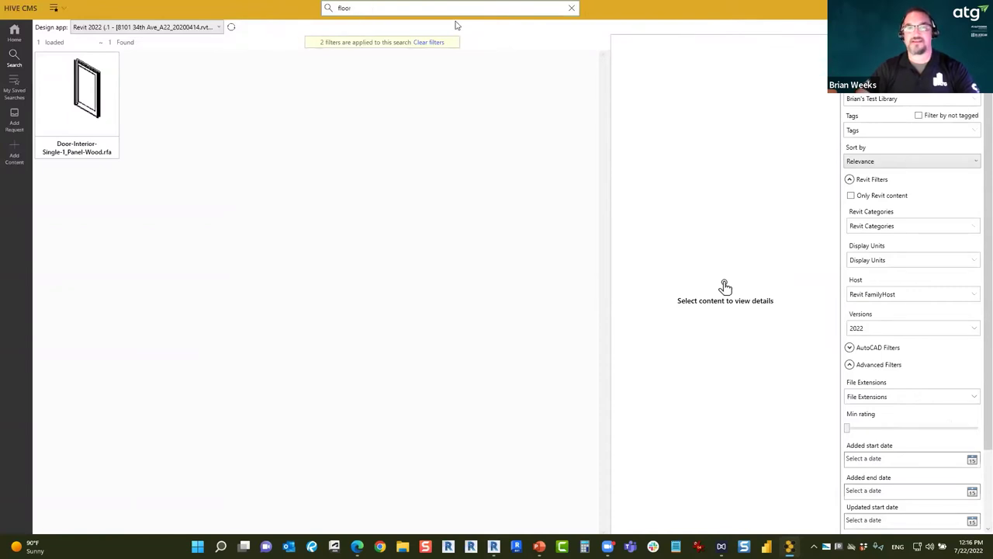
click(351, 7)
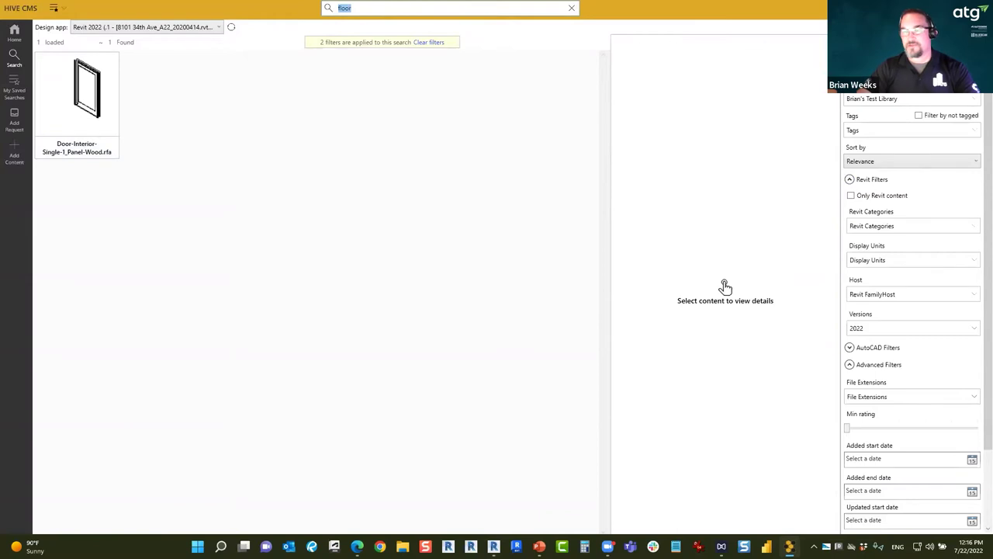
click(14, 34)
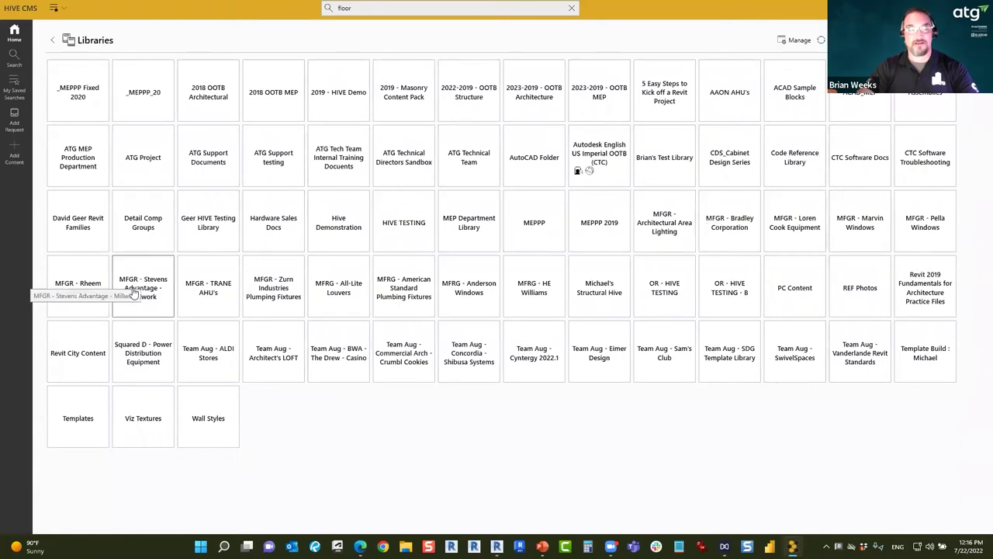
click(736, 233)
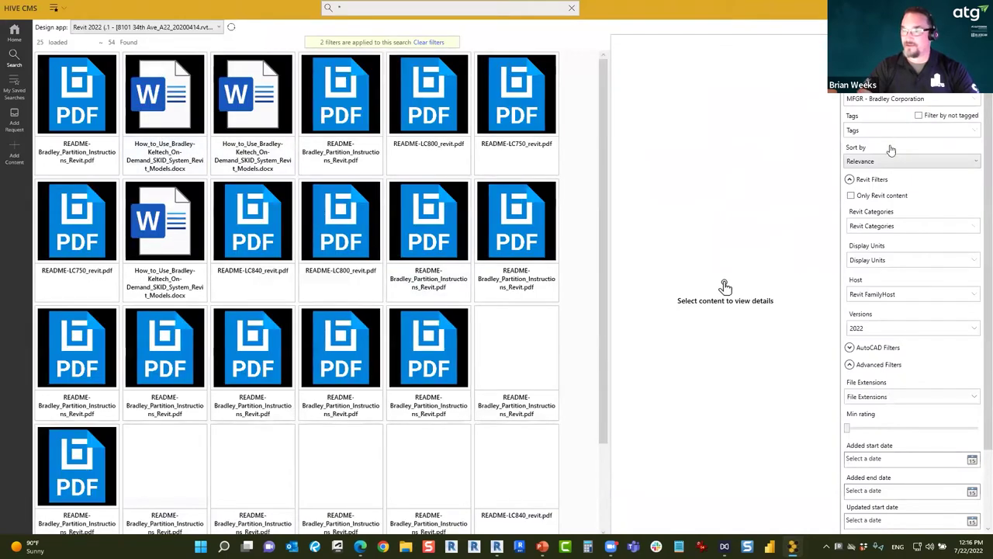
click(900, 98)
scroll(906, 187, down, 5)
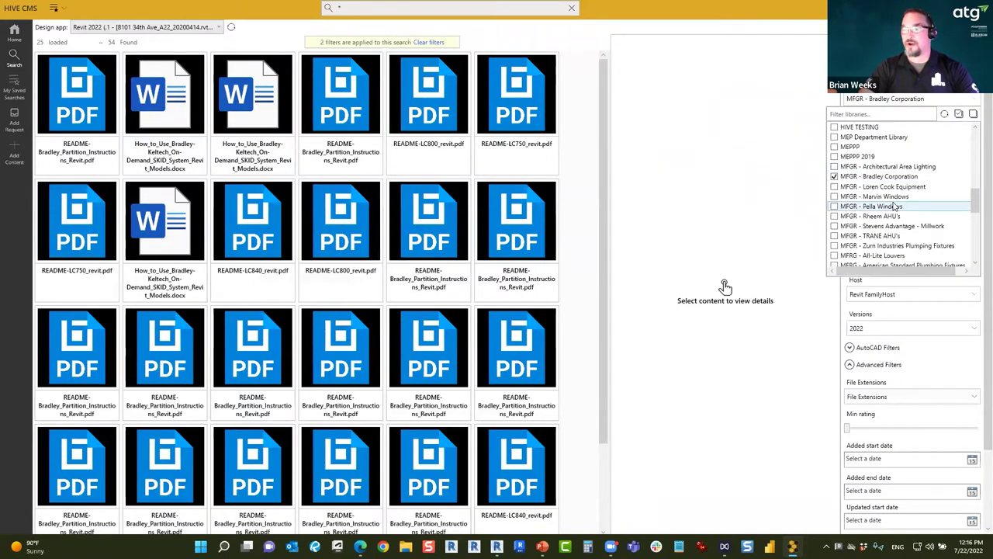
click(800, 93)
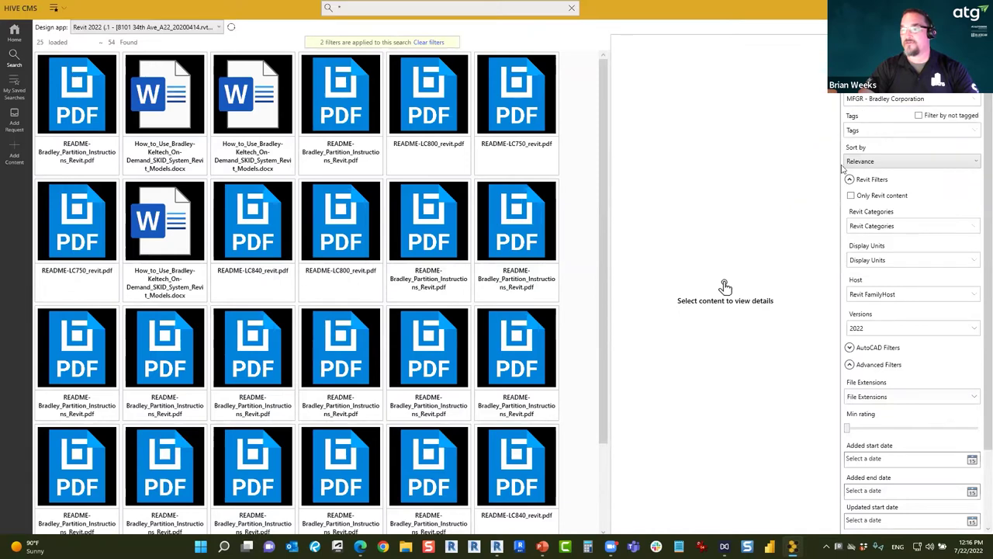
click(877, 328)
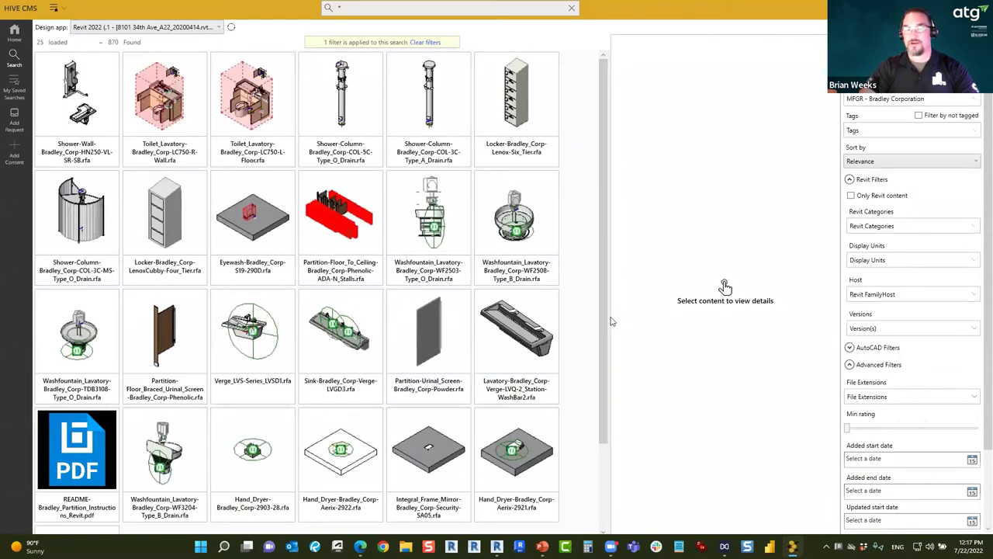
drag(608, 317, 643, 317)
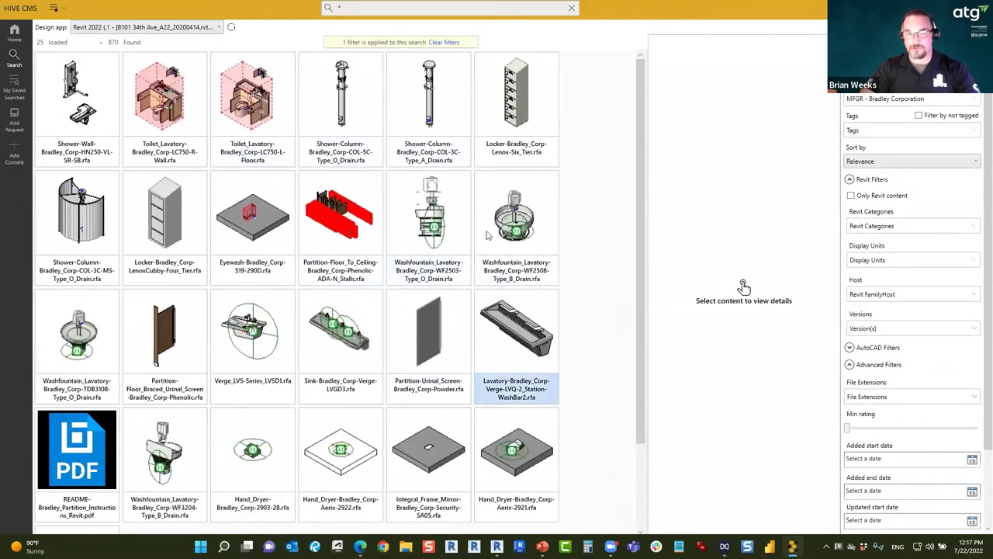
scroll(439, 297, down, 3)
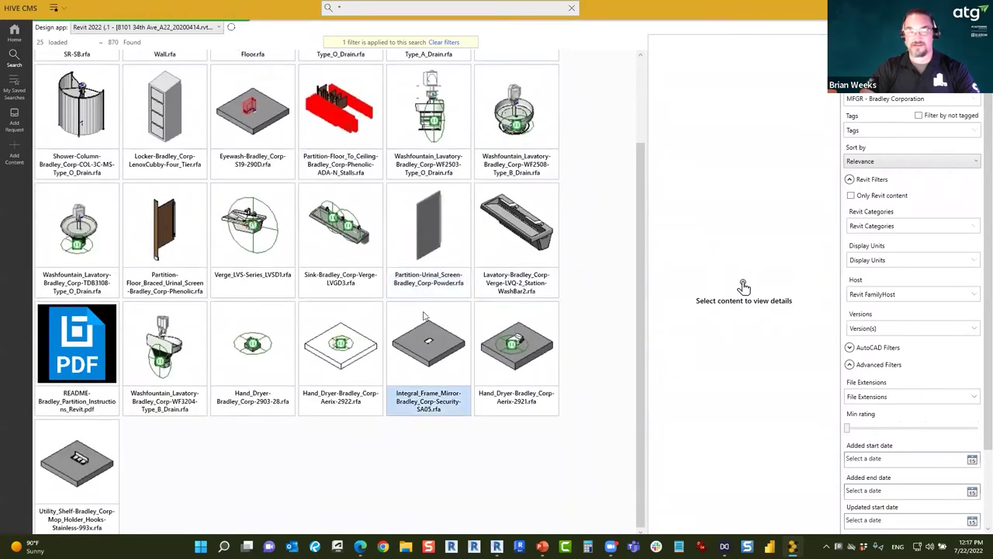
scroll(434, 345, up, 2)
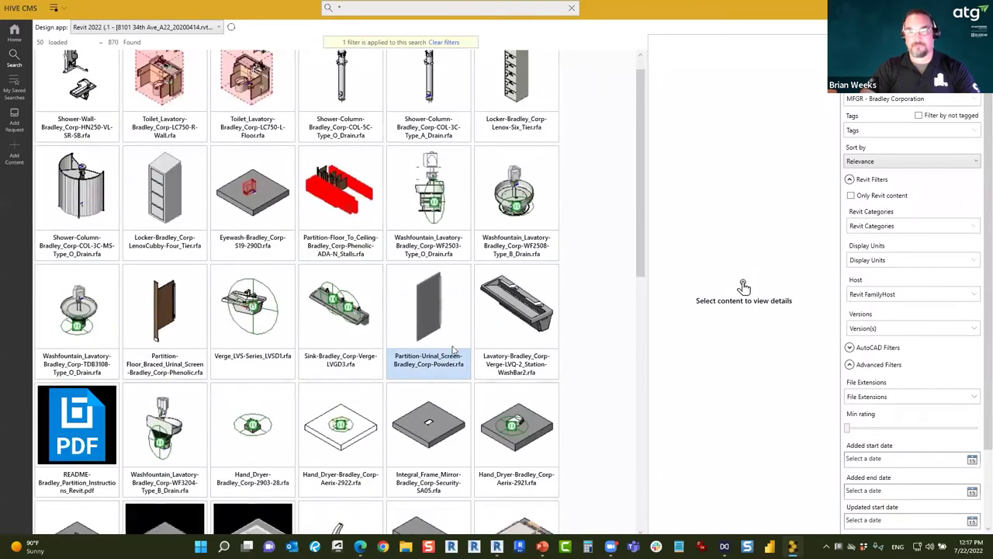
scroll(454, 349, down, 4)
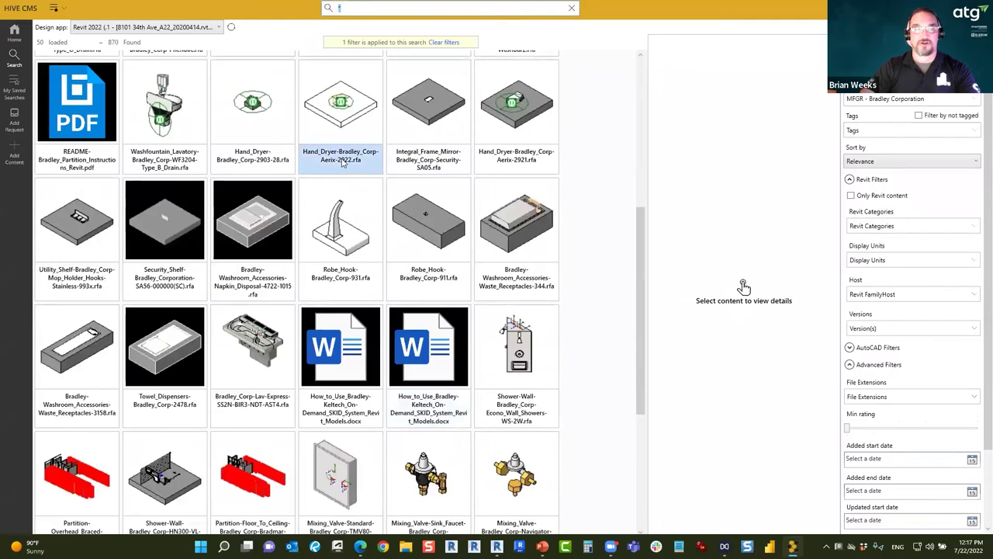
scroll(346, 163, up, 3)
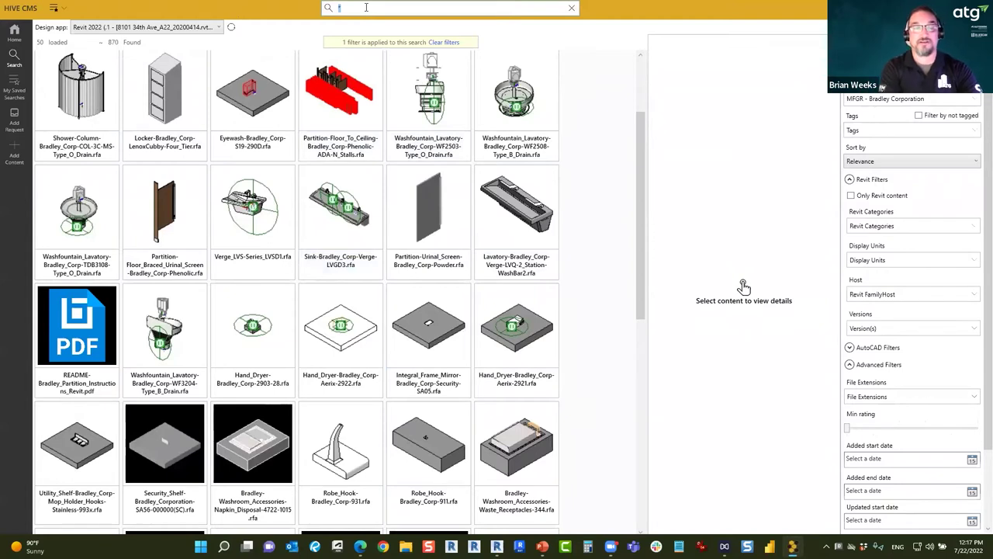
text(sink three)
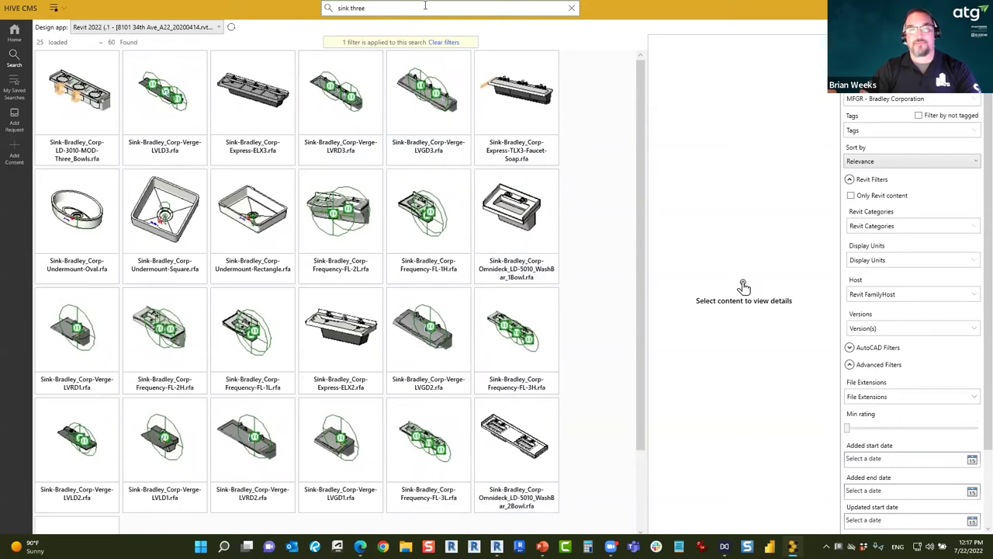
- View the Bradley Express ELX3 and Verge LVLD3 sink details, showing the Juvenile type's parameters
click(290, 87)
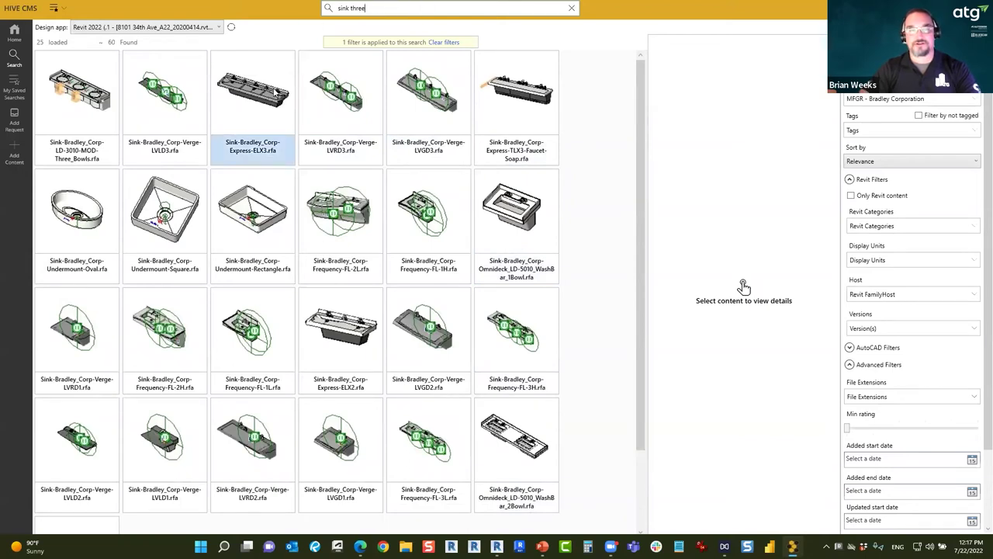
click(160, 113)
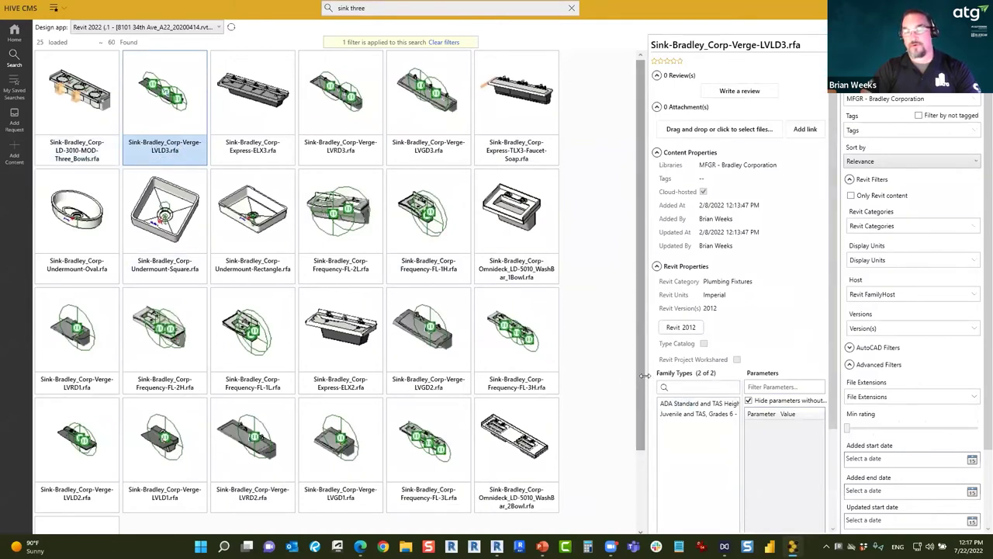
drag(646, 377, 578, 377)
click(658, 414)
scroll(725, 435, down, 2)
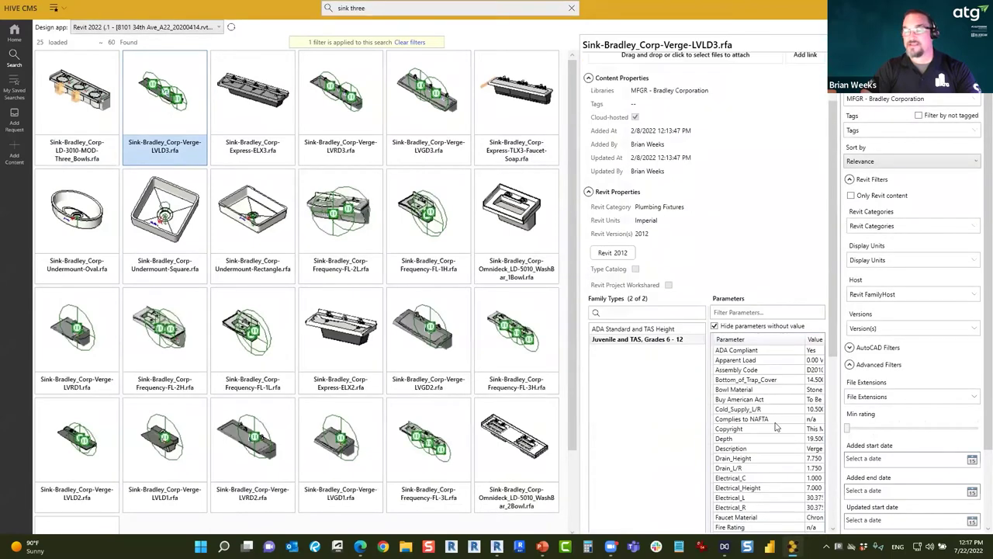
scroll(776, 427, down, 3)
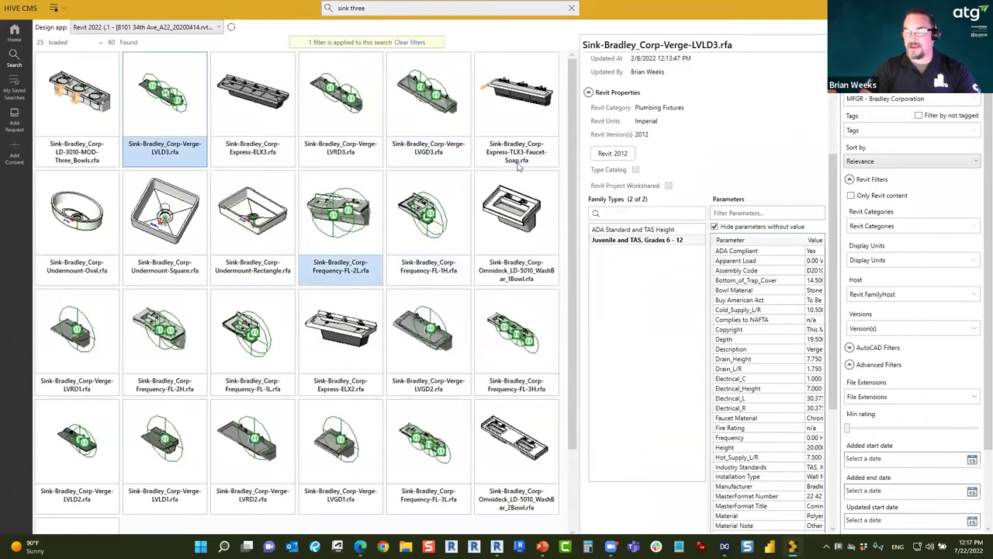
- Clear the sink search text and close the family details panel
click(572, 10)
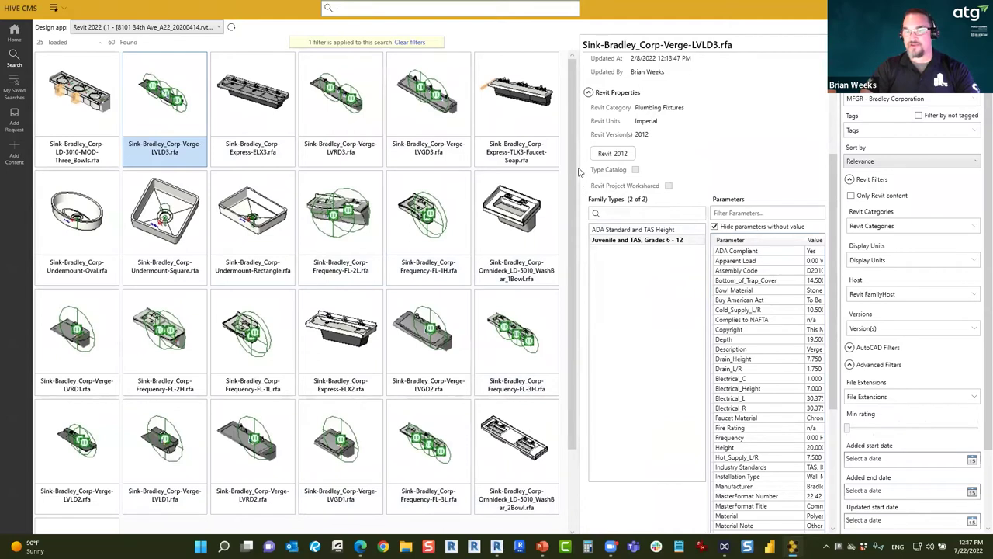
scroll(650, 256, up, 3)
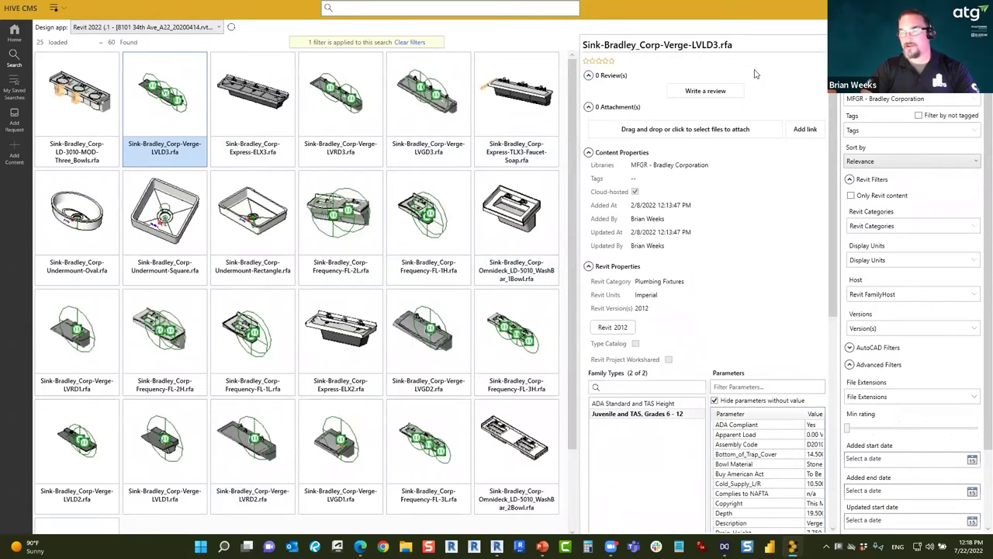
key(Escape)
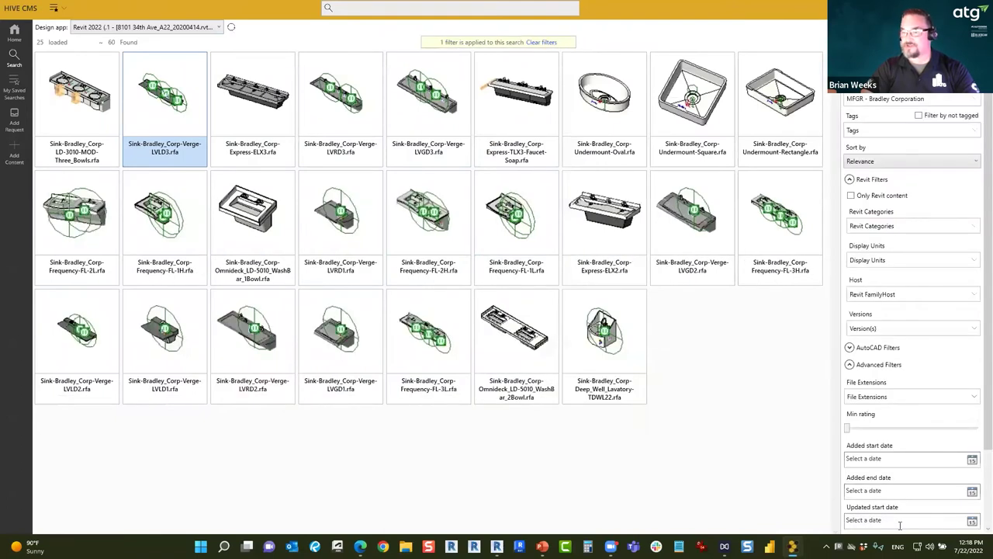
click(922, 100)
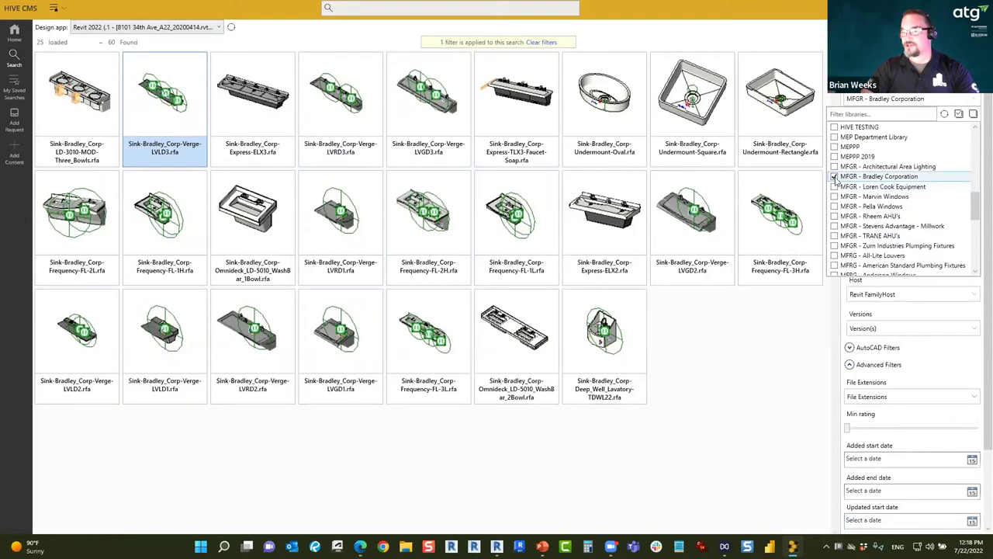
- Filter to Only Revit content (816 items), check the versions list, and reopen the Verge LVLD3 sink details
click(788, 408)
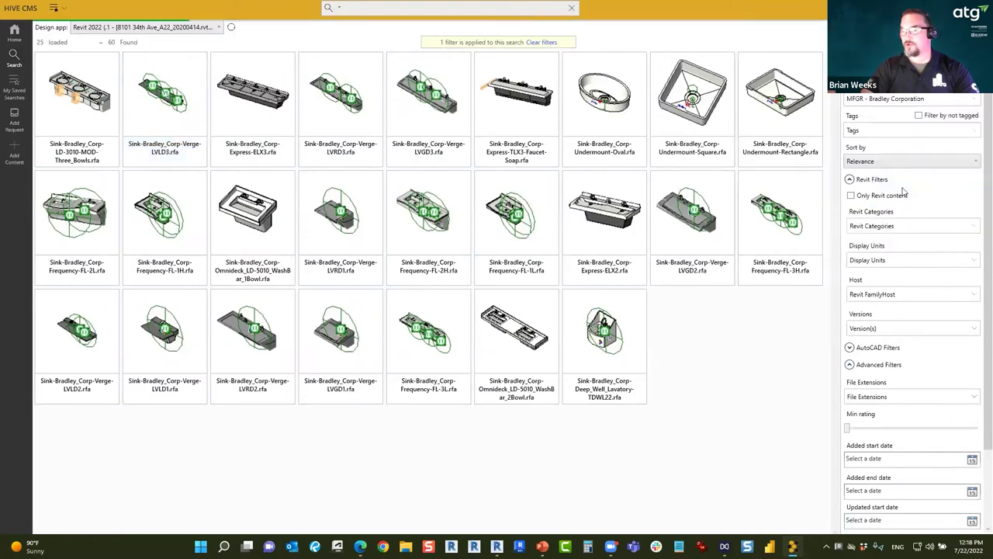
click(891, 226)
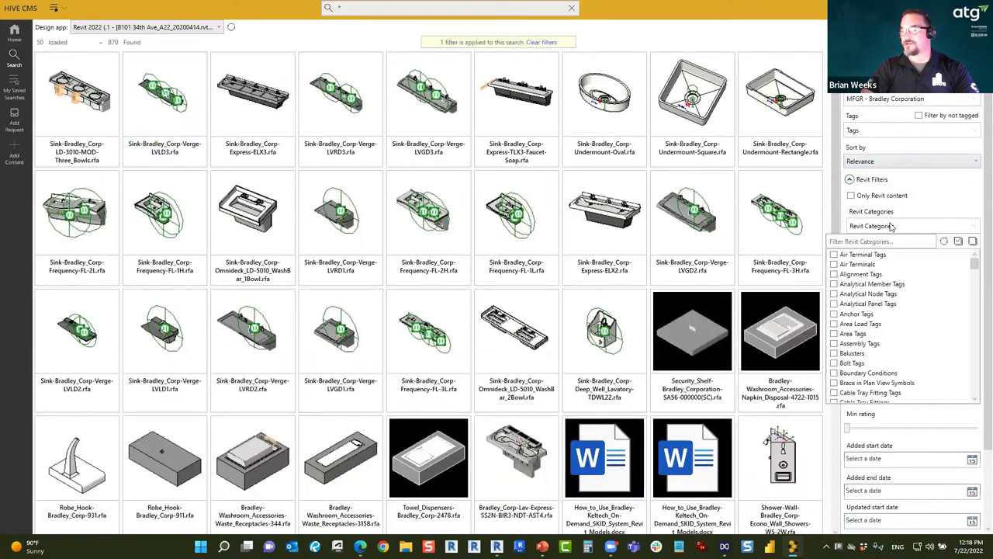
click(853, 198)
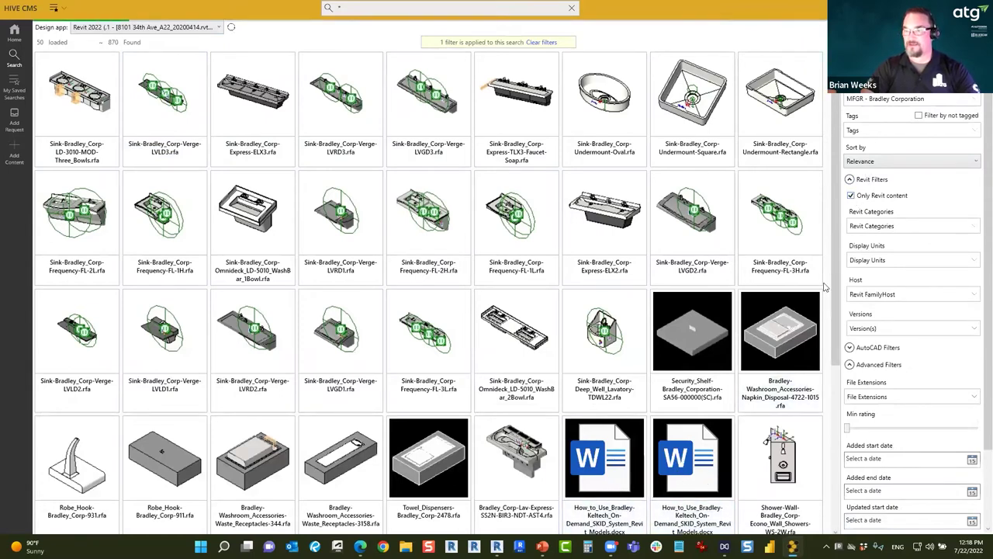
click(887, 328)
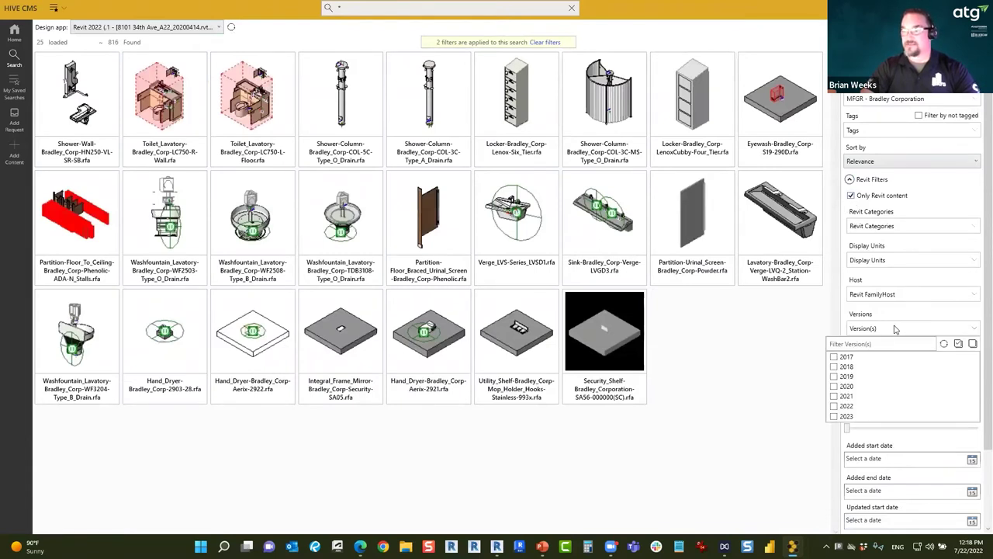
click(898, 279)
click(896, 261)
scroll(923, 419, down, 2)
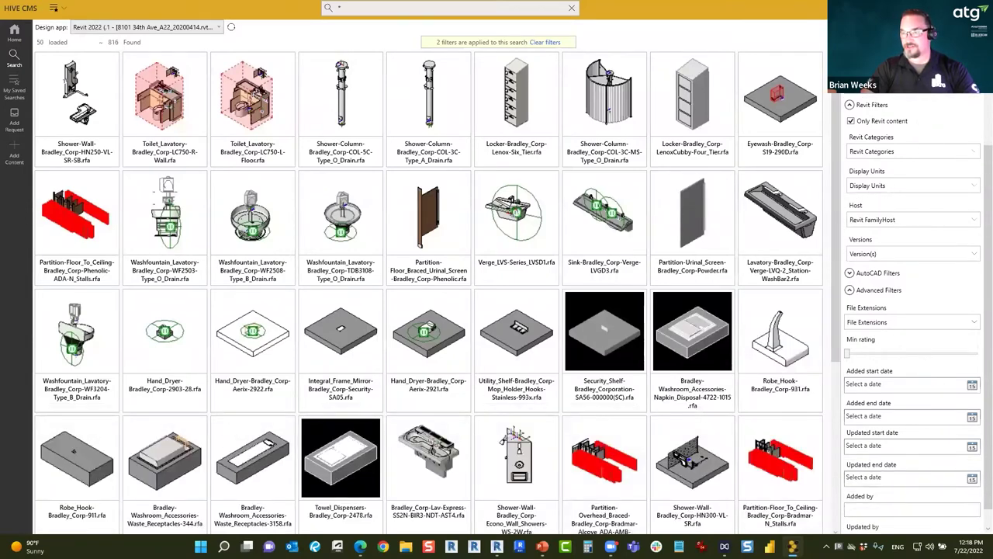
click(604, 214)
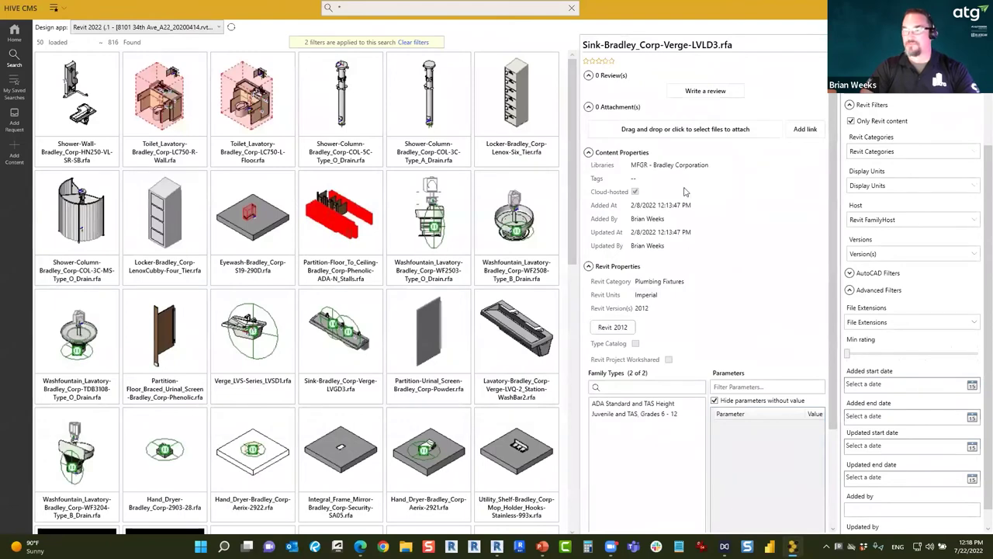
- Inspect the HN250 shower wall family and the HN250-VL-SR-SB-SB-AST-SX-CS type's parameter values
click(73, 107)
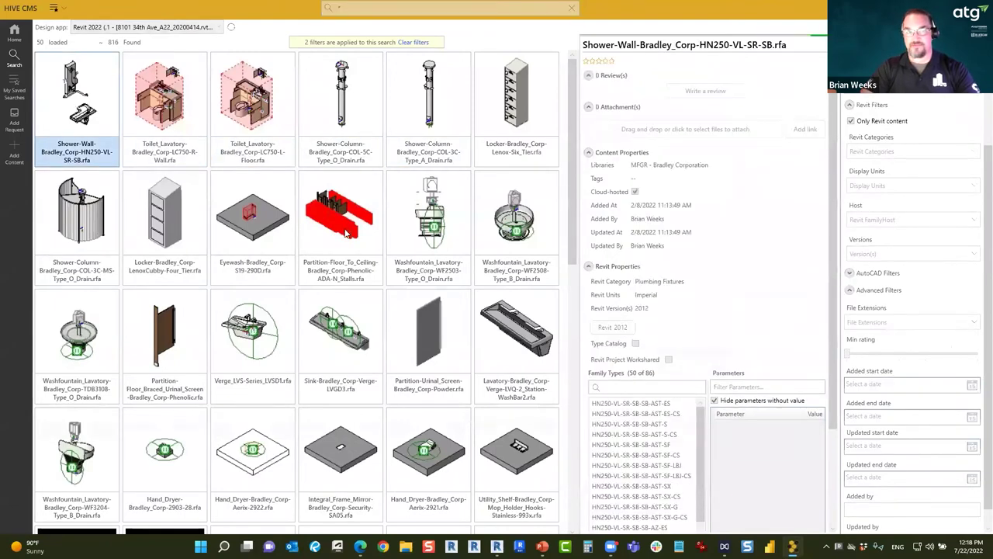
scroll(620, 446, down, 2)
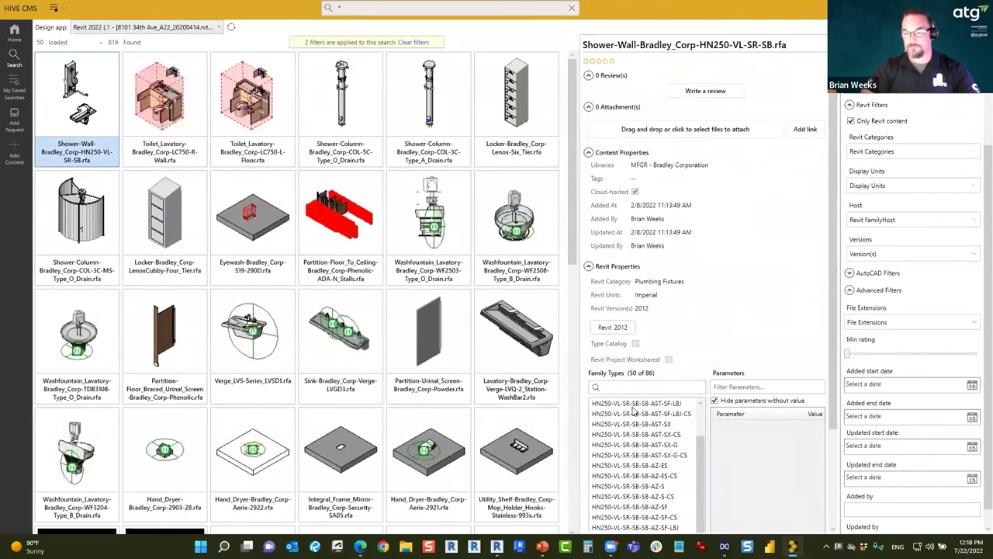
drag(526, 419, 520, 420)
click(609, 435)
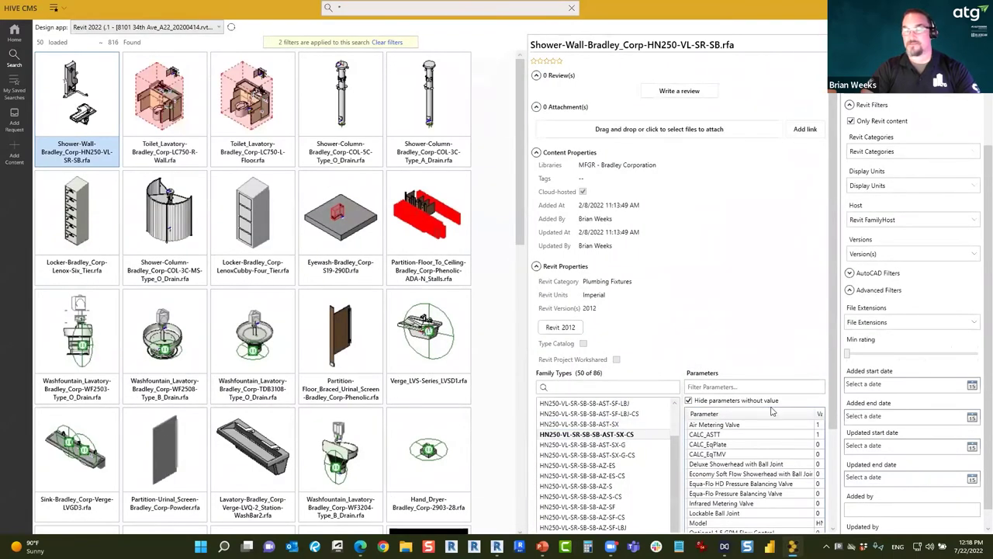
scroll(772, 411, down, 3)
drag(814, 289, 759, 289)
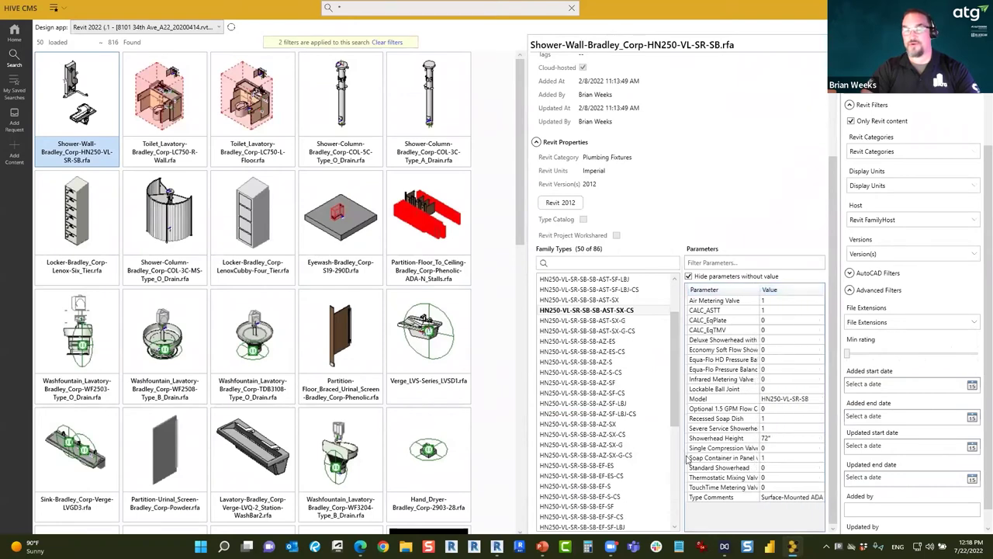
scroll(680, 225, up, 3)
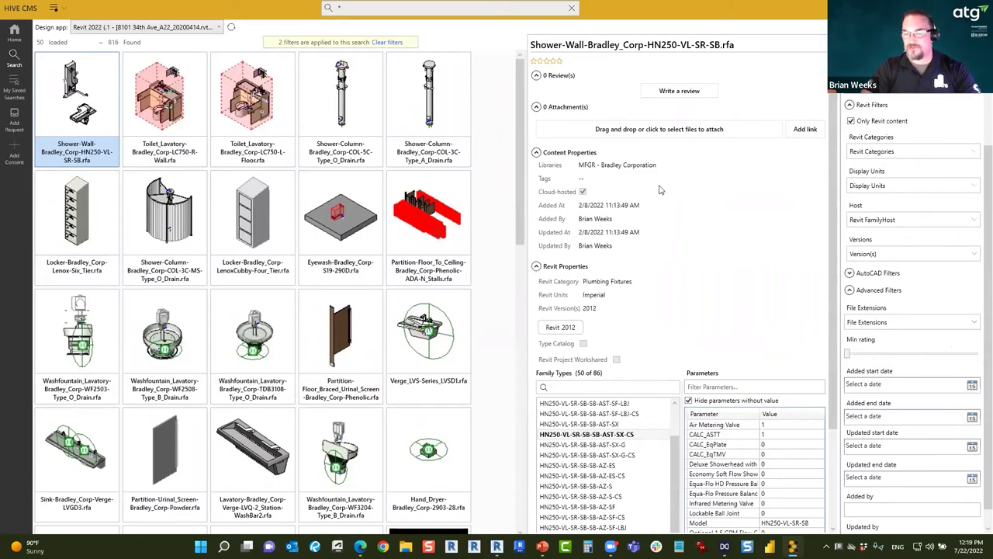
scroll(659, 190, down, 3)
scroll(651, 313, up, 2)
scroll(698, 213, up, 3)
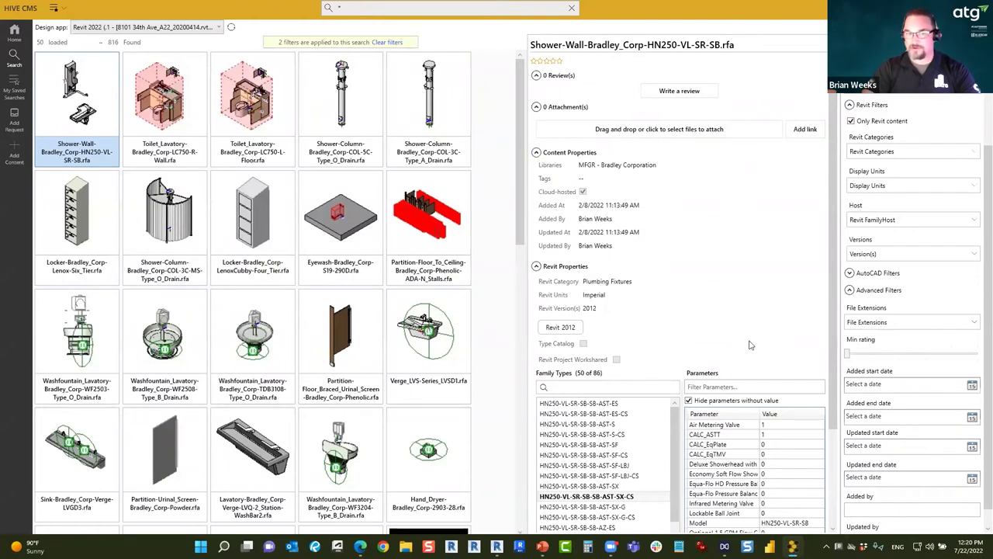
click(384, 7)
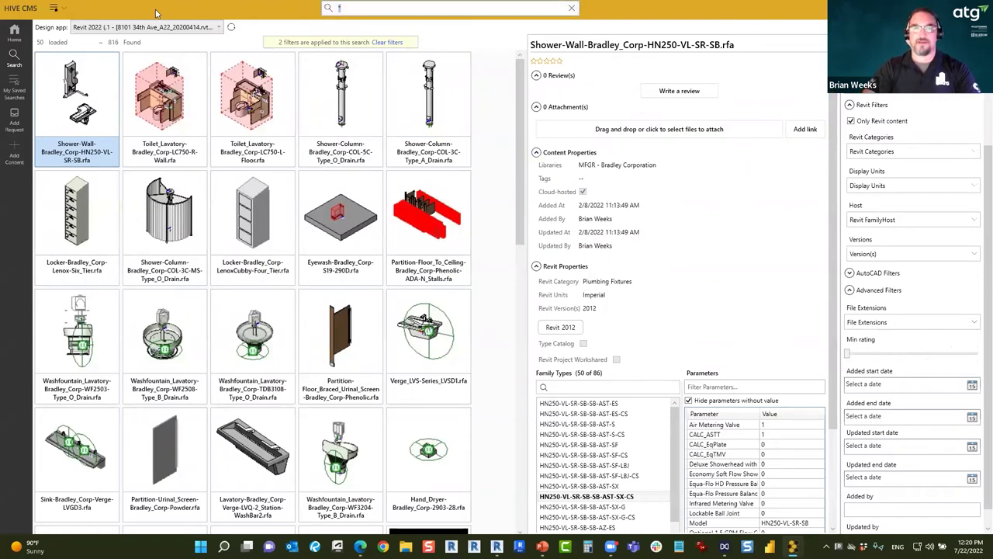
- Search for 'door' (336 found) and show Door-Double-Flush_Panel-Double-Acting.rfa details
text(doo)
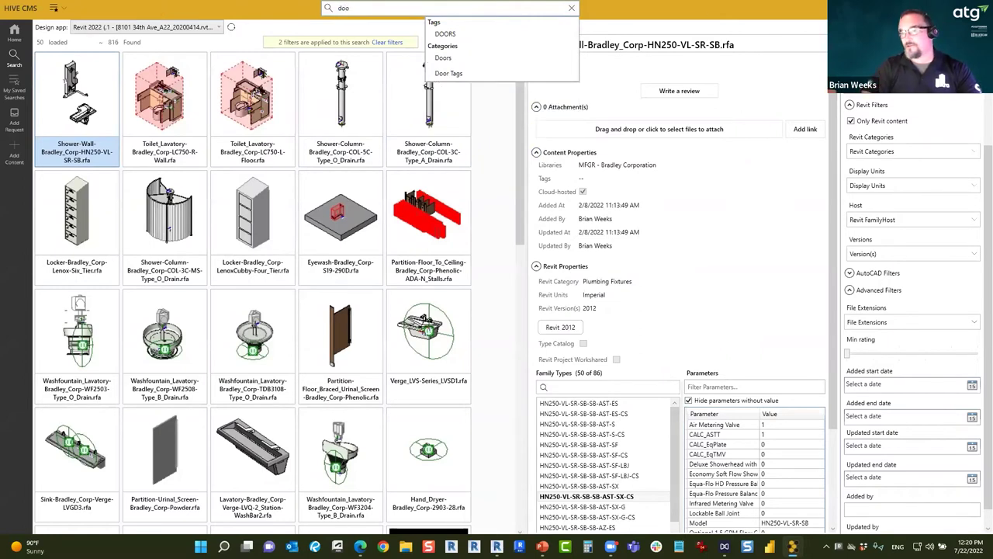
key(Return)
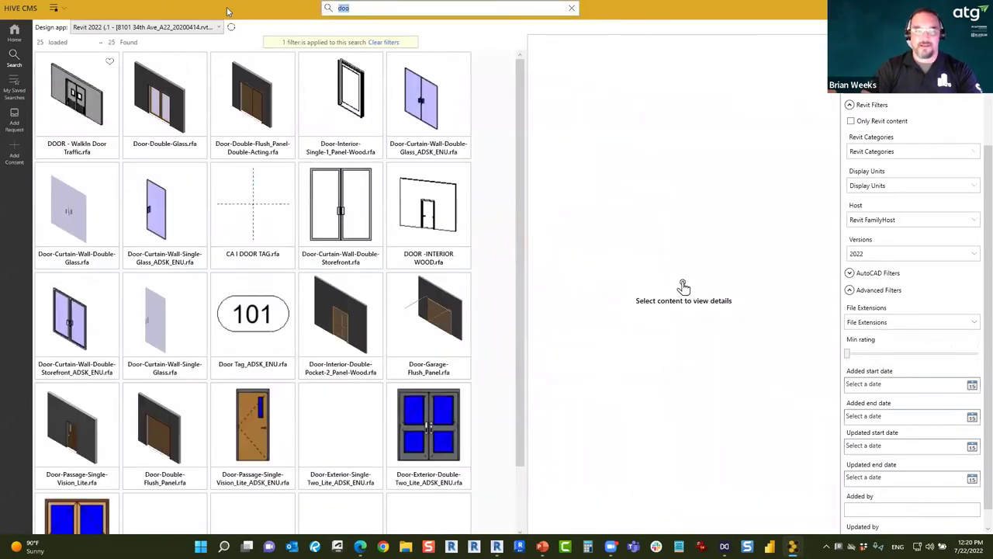
text(r)
key(Return)
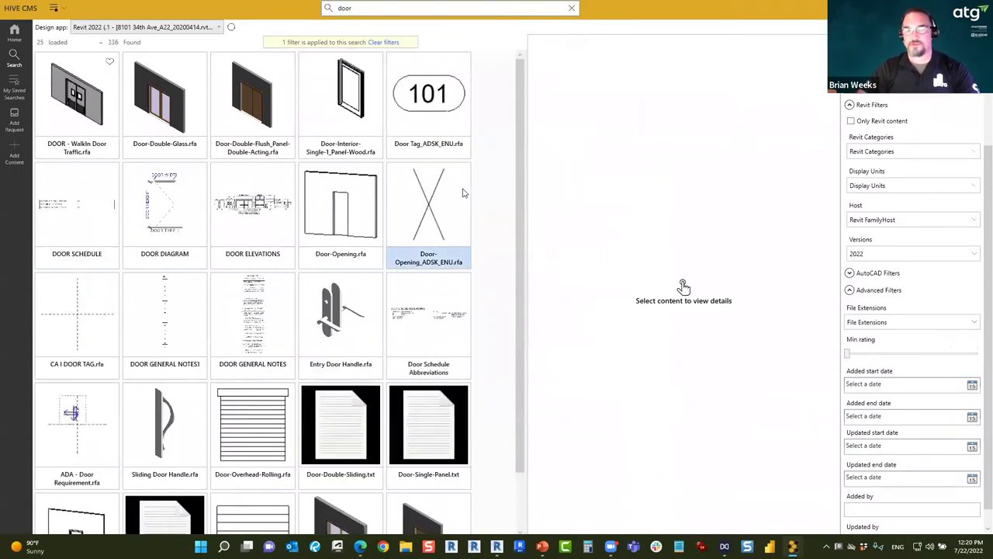
click(256, 125)
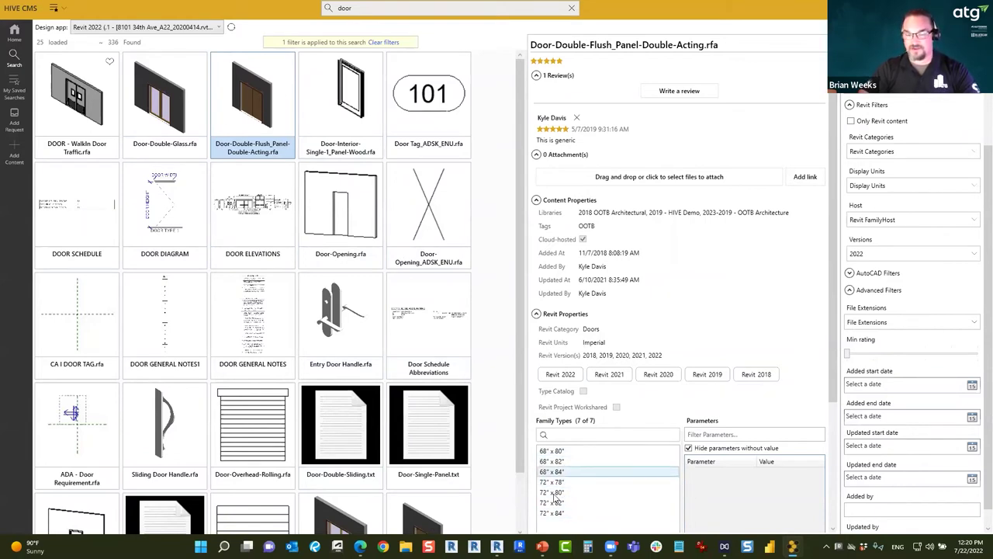
right_click(267, 122)
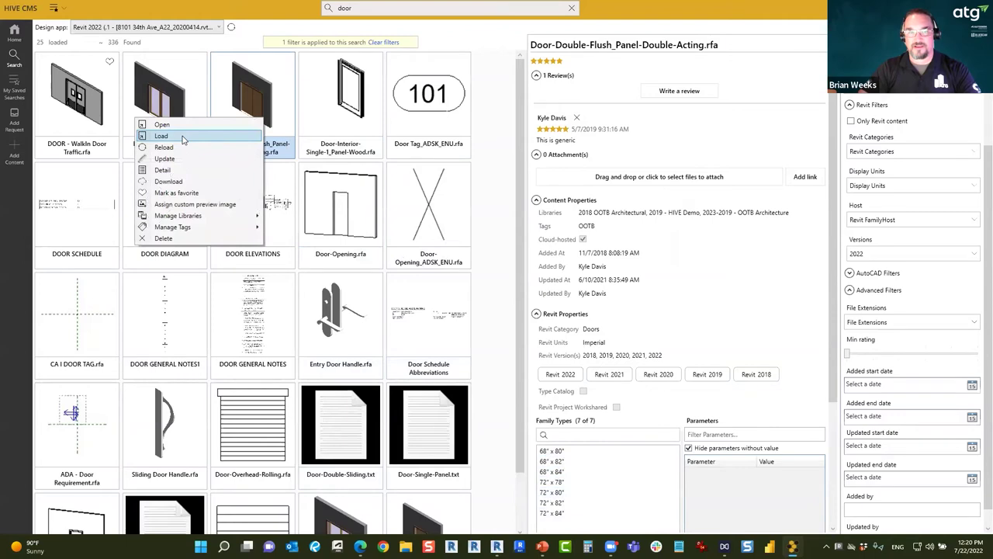
- Load only the 72" x 84" type of Door-Double-Flush_Panel-Double-Acting into Revit 2022
right_click(269, 85)
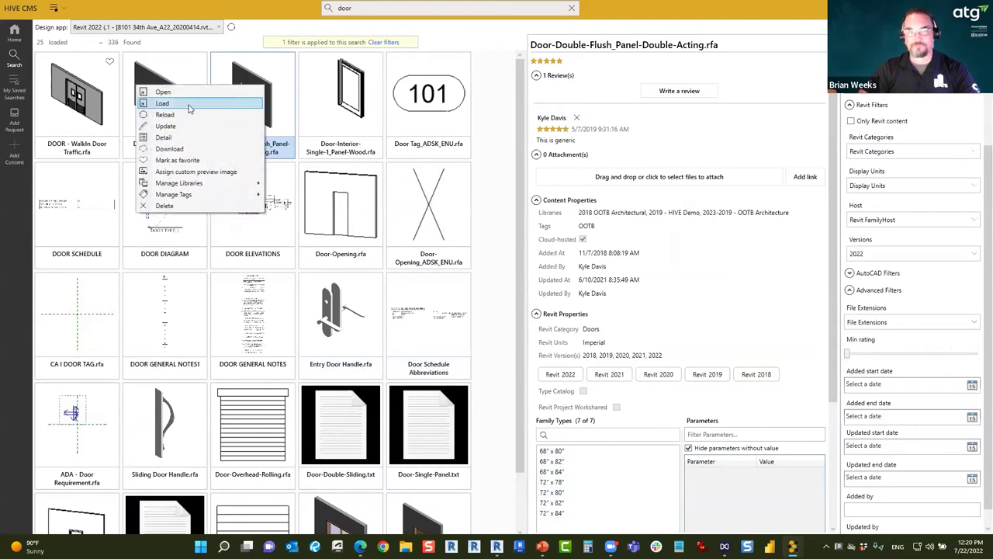
click(194, 103)
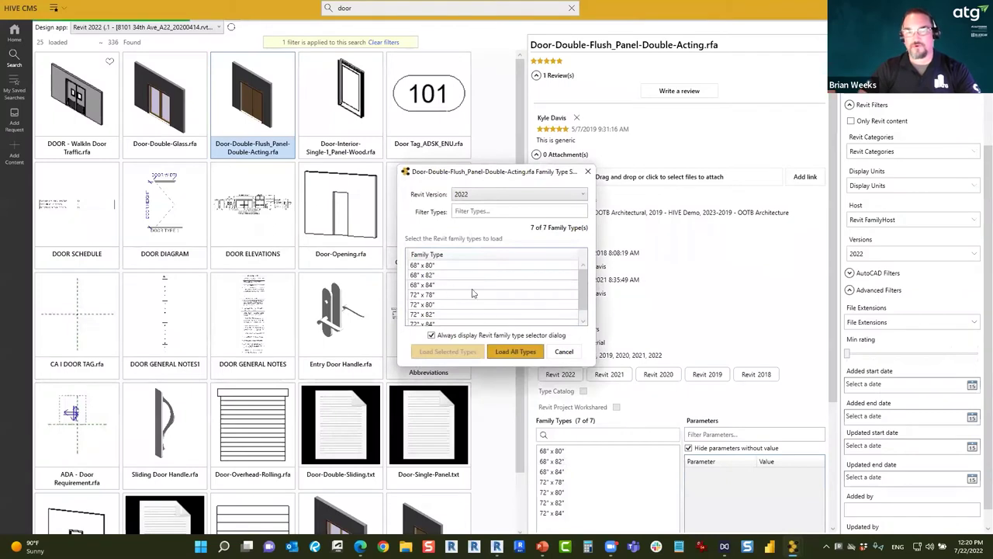
scroll(469, 301, down, 1)
click(441, 314)
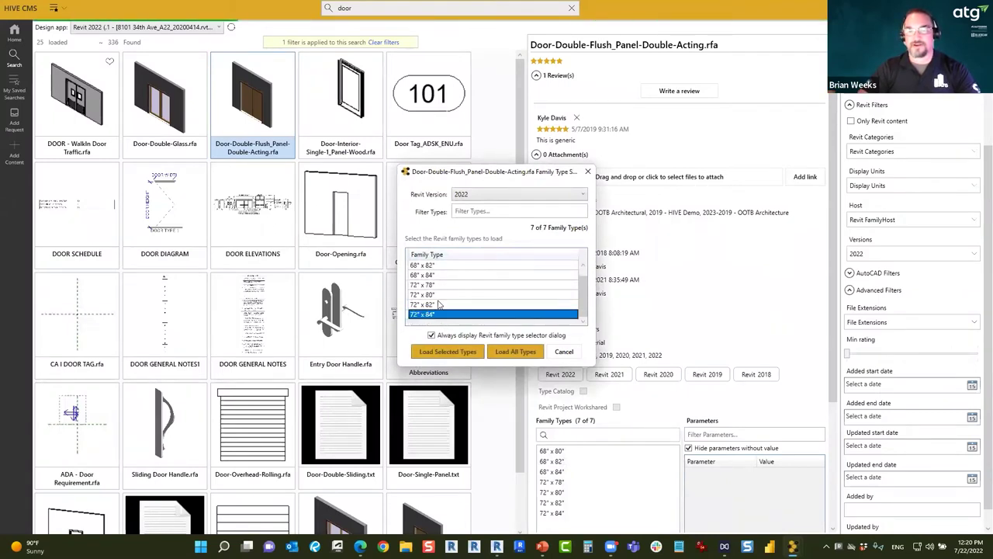
click(449, 352)
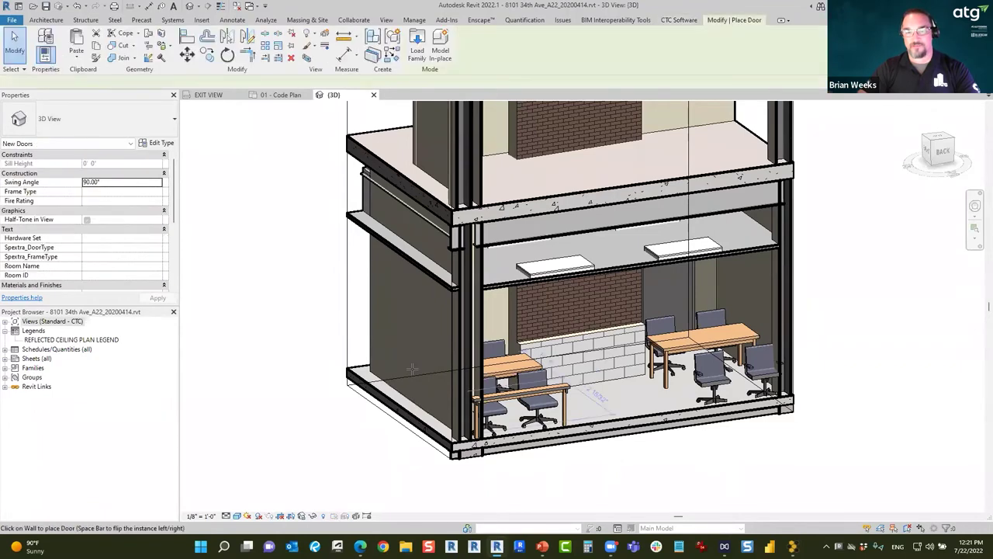
- On 01 - Code Plan, place the 72" x 84" double door in the Training Room 1 wall and delete the short stray wall
click(278, 96)
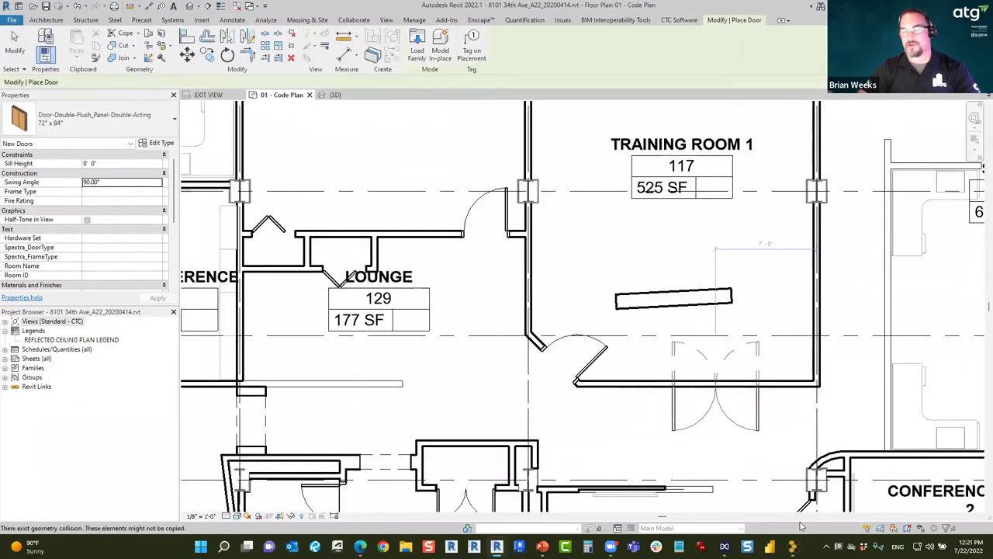
click(716, 388)
key(Escape)
key(Escape)
click(680, 310)
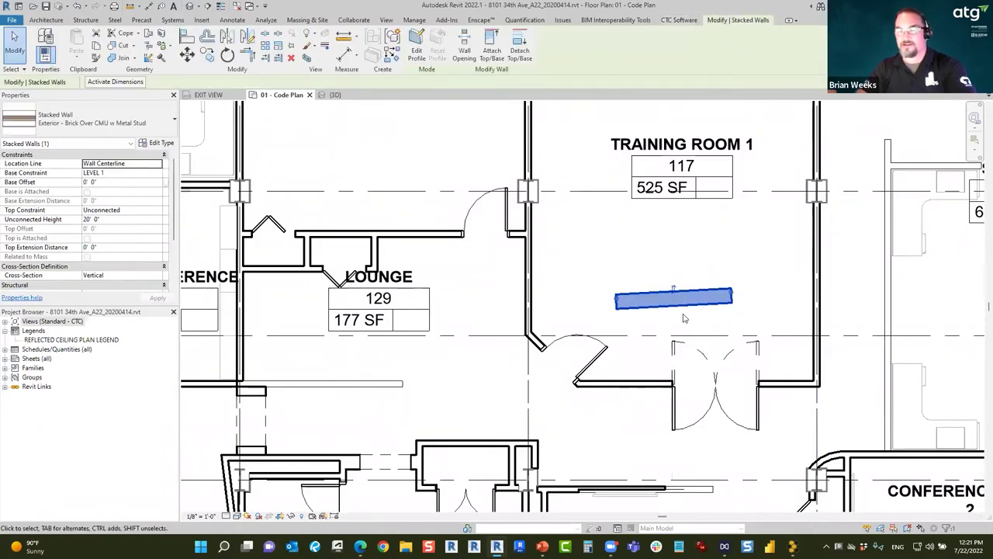
key(Delete)
- Check the new door in the 3D view, then return to HIVE CMS and enter 'refrigerator' as the search
click(332, 95)
shift+middle_drag(613, 497, 545, 458)
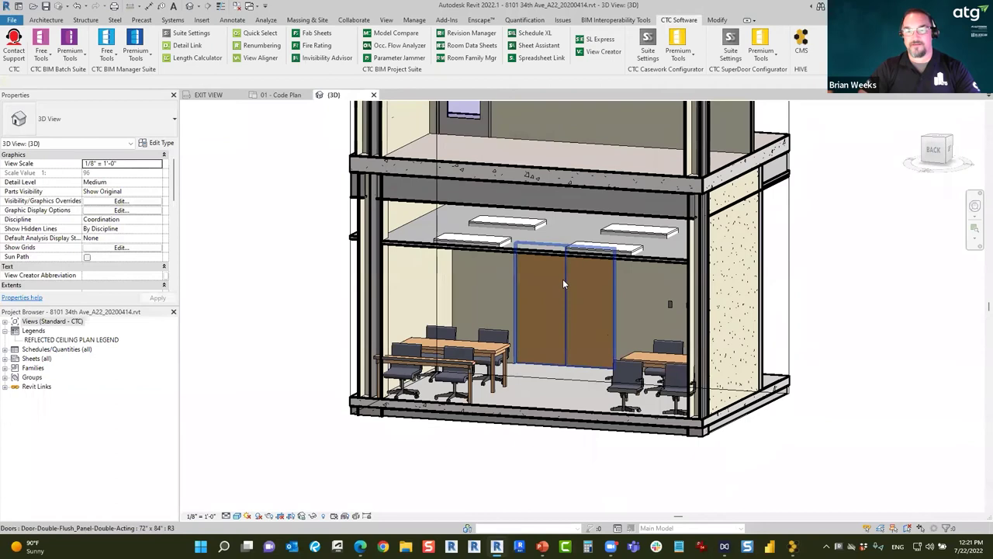
click(565, 319)
shift+middle_drag(566, 319, 539, 322)
key(Escape)
click(791, 546)
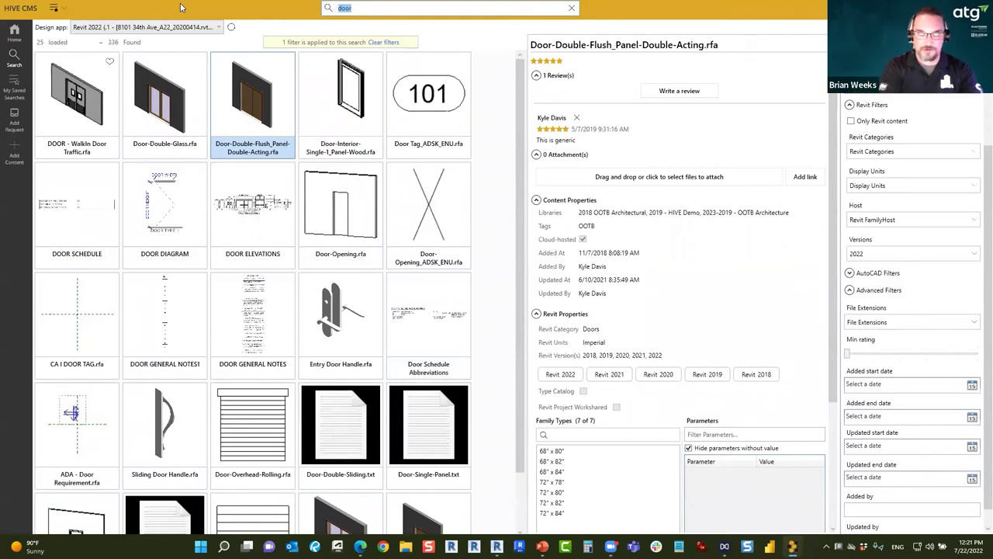
text(refrig)
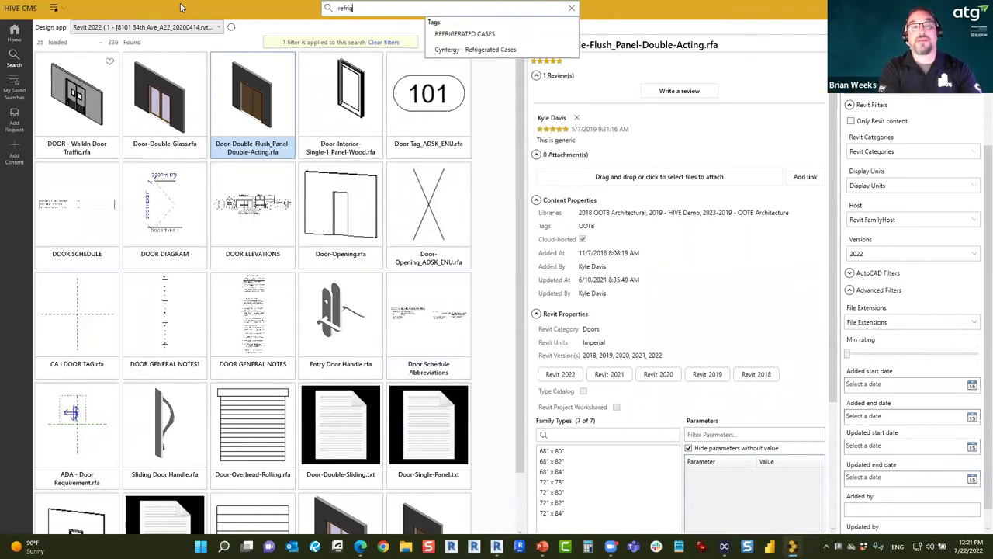
text(erator)
- Search for 'refrigerator', then 'partition' (124 items), and clear the search box
key(Return)
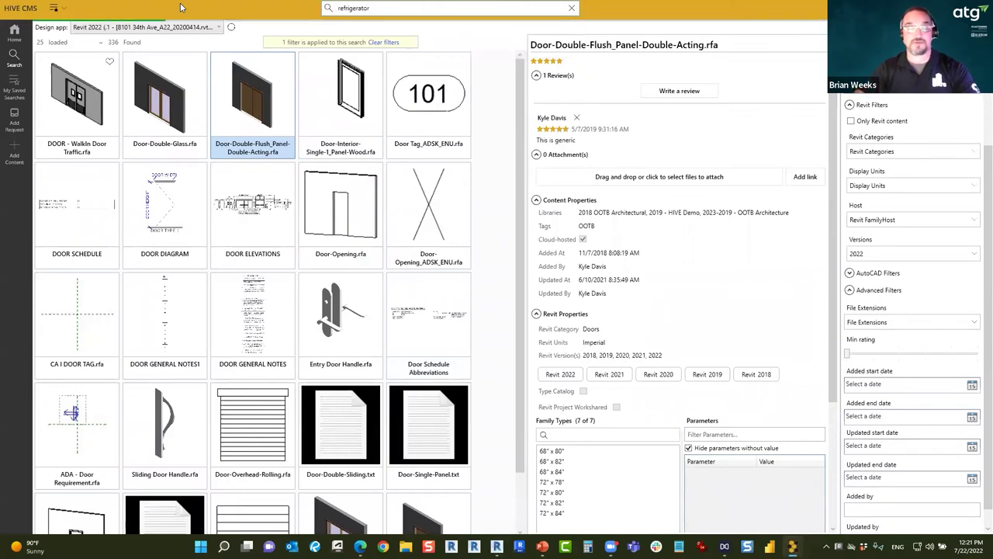
key(ctrl+a)
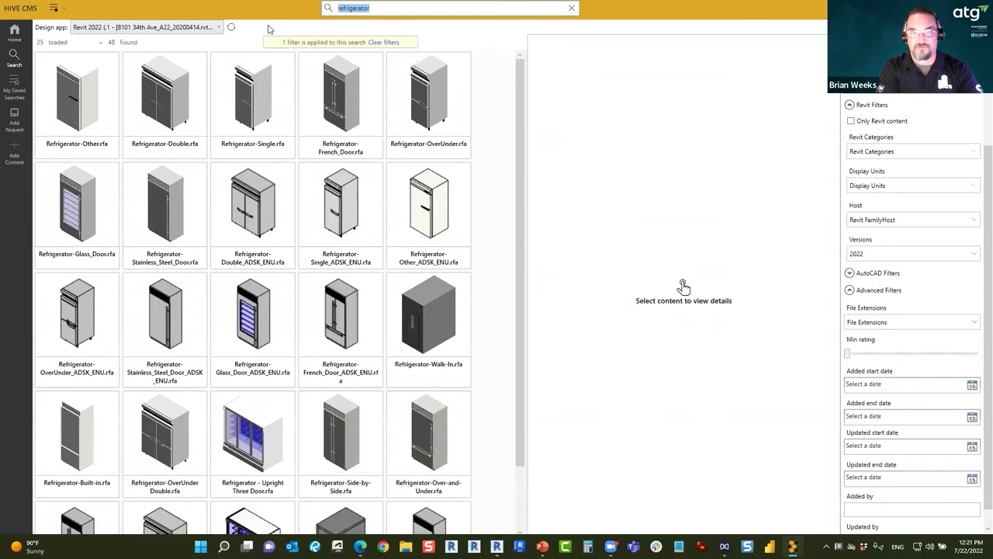
text(par)
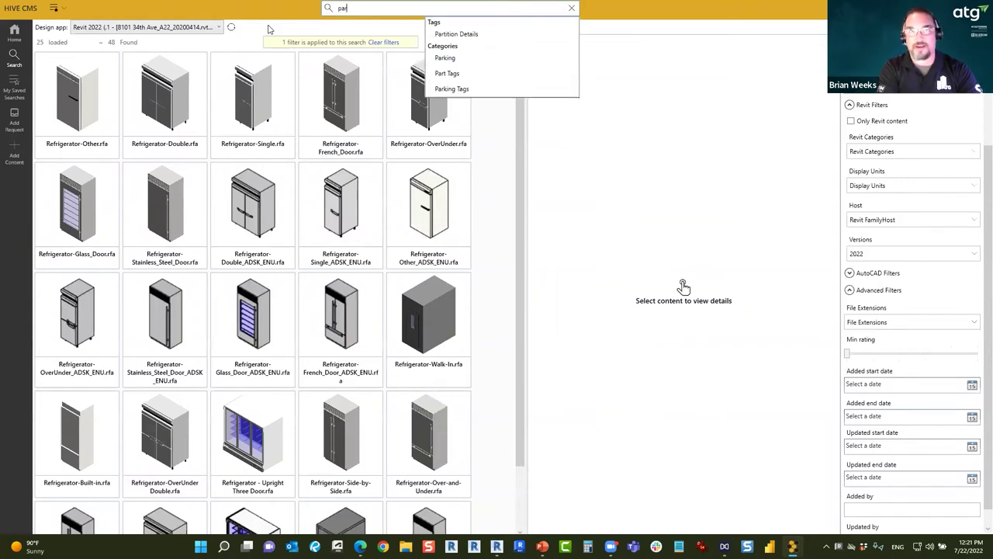
text(tition)
key(Return)
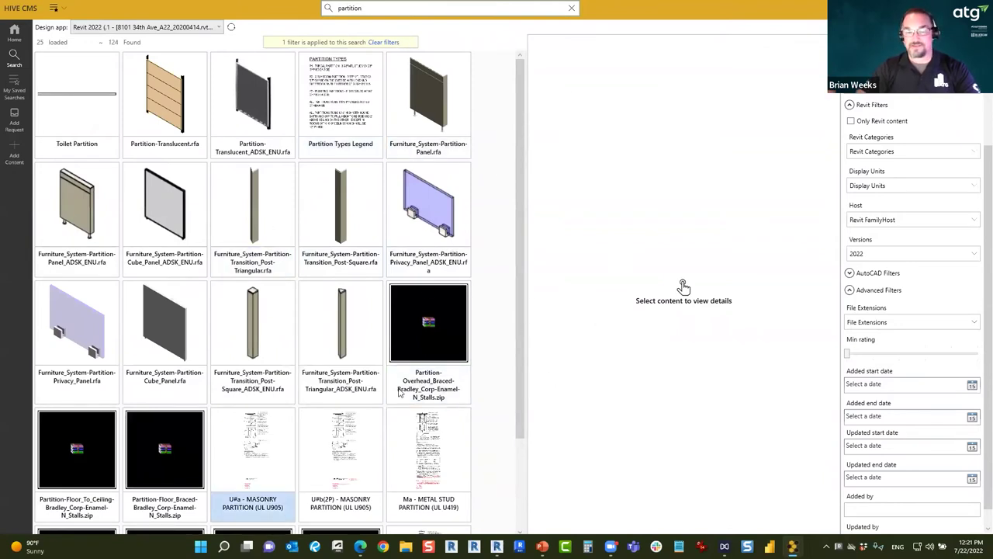
key(ctrl+a)
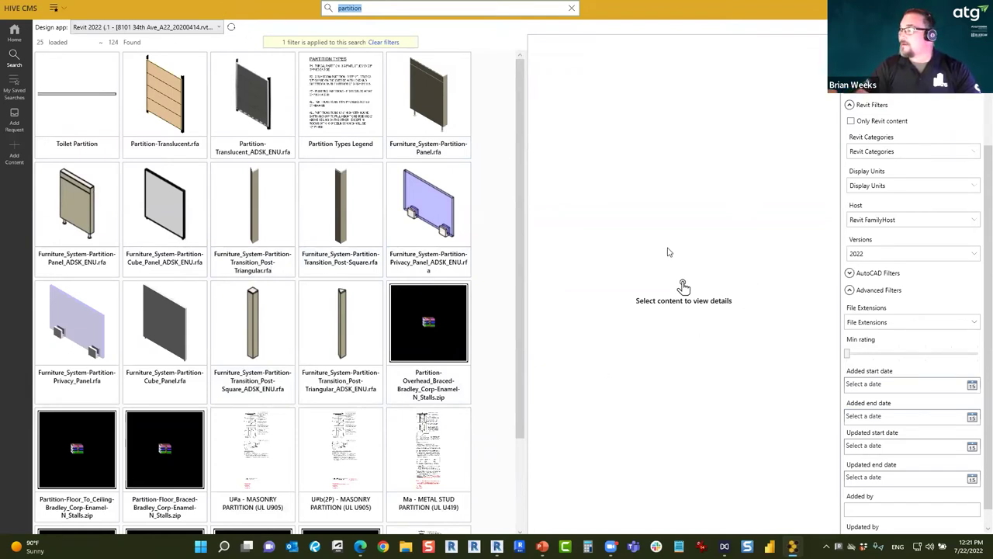
click(572, 9)
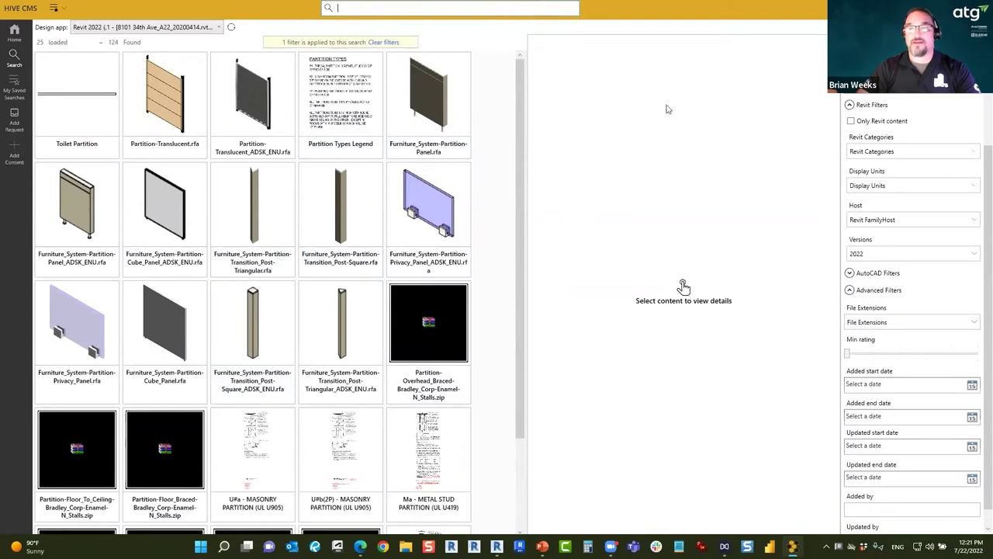
- Search for 'door' (336 items) and show the Door-Double-Flush_Panel-Double-Acting.rfa details
click(20, 33)
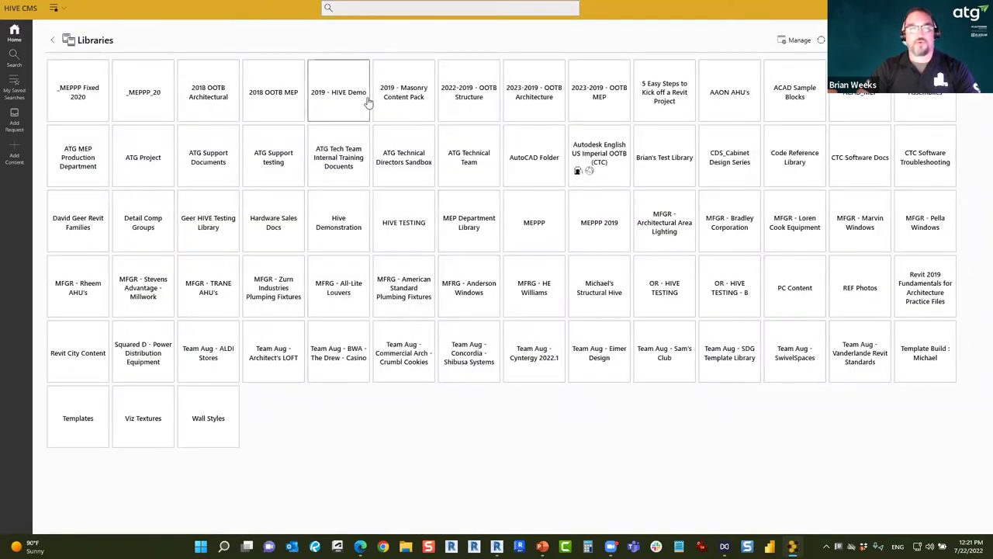
click(440, 9)
text(door)
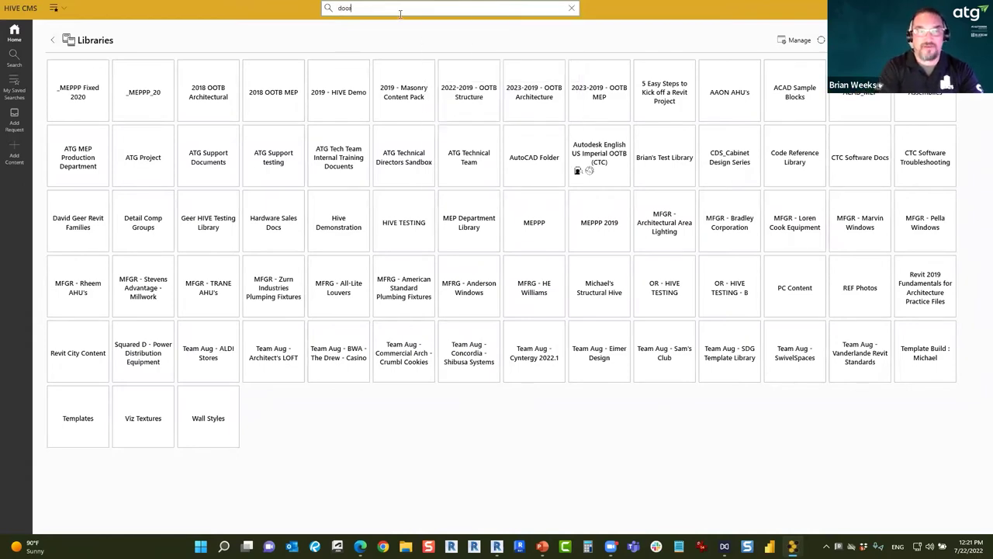
key(Return)
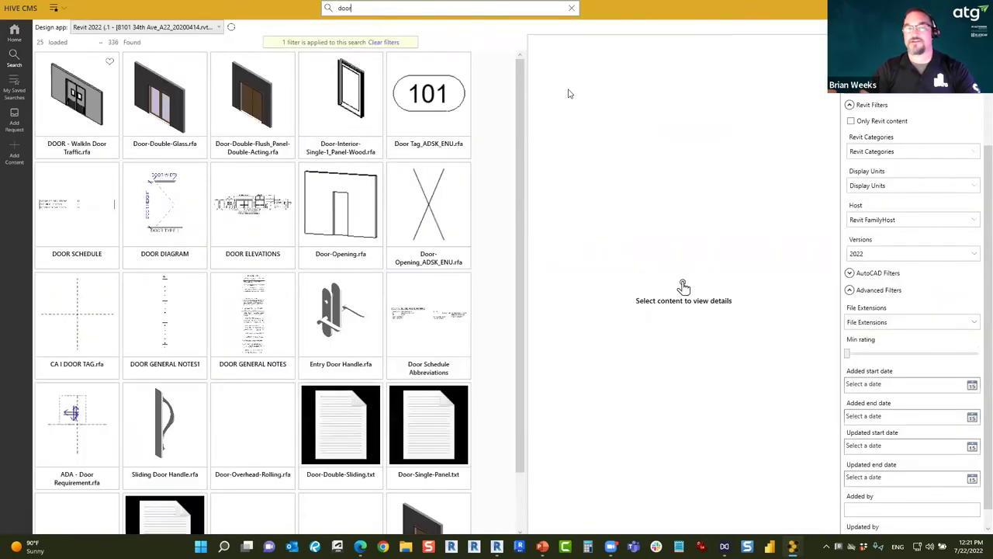
click(248, 114)
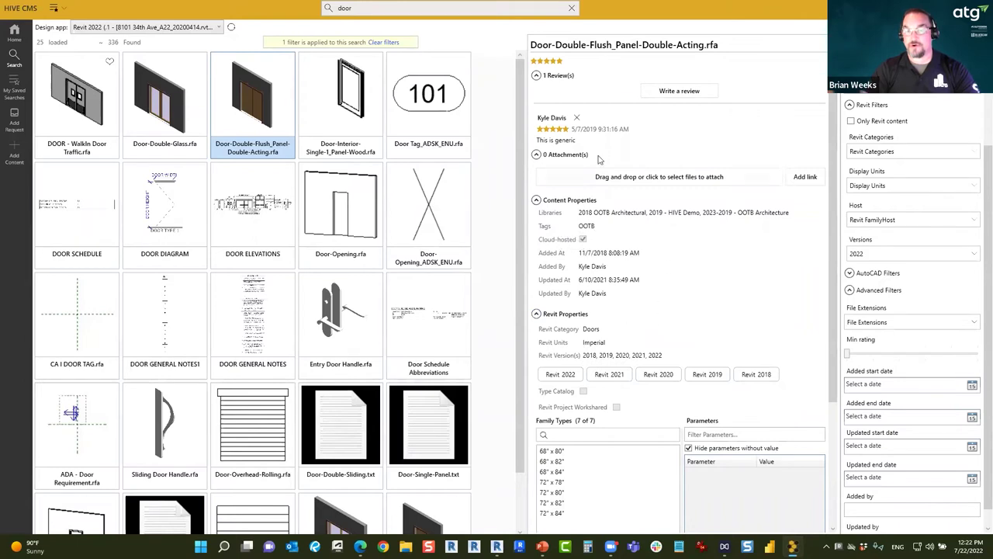
- Choose Manage Tags > Assign Tags for the double-acting door family
right_click(262, 118)
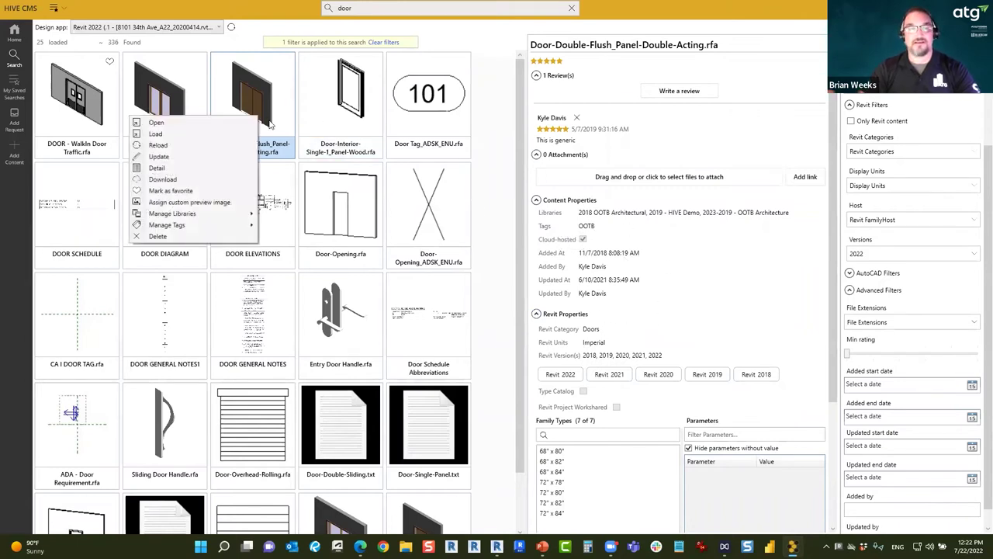
mouse_move(192, 226)
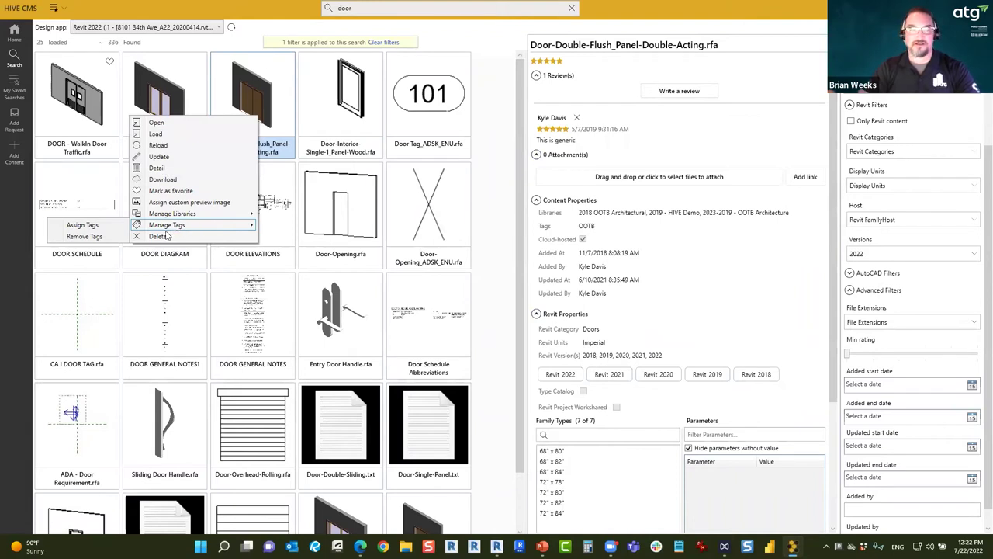
click(93, 225)
- Browse the tag checklist for the door family and cancel without assigning any tags
scroll(475, 263, down, 3)
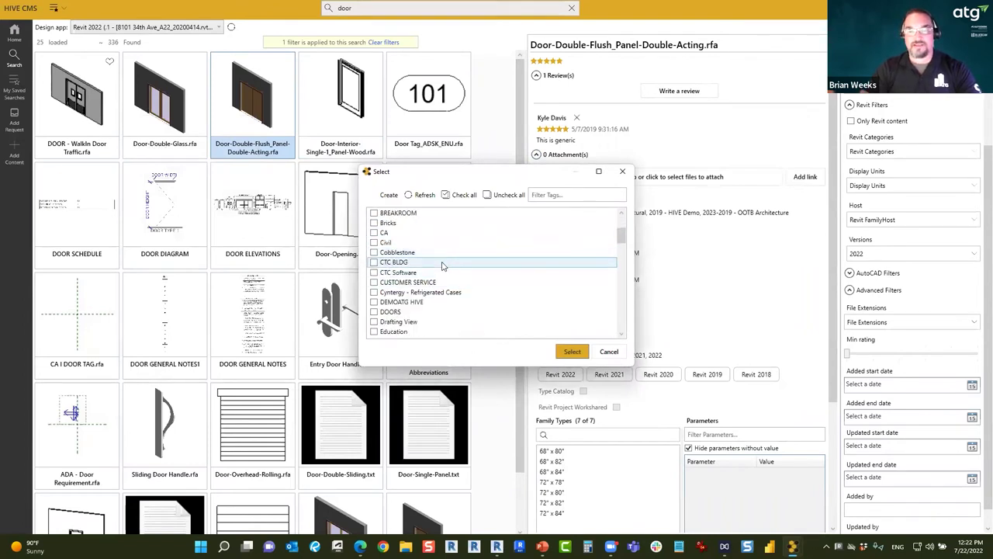
scroll(458, 271, down, 8)
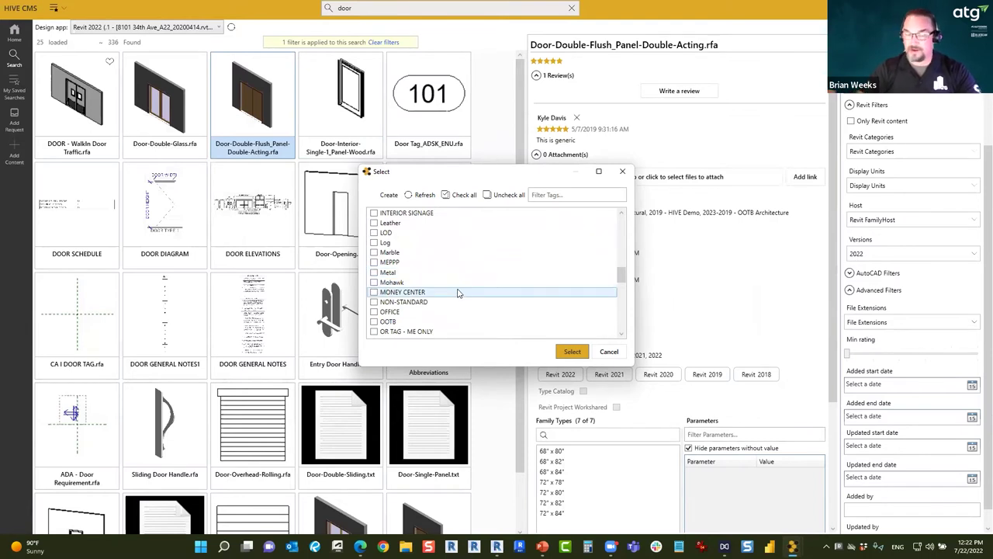
scroll(458, 292, up, 12)
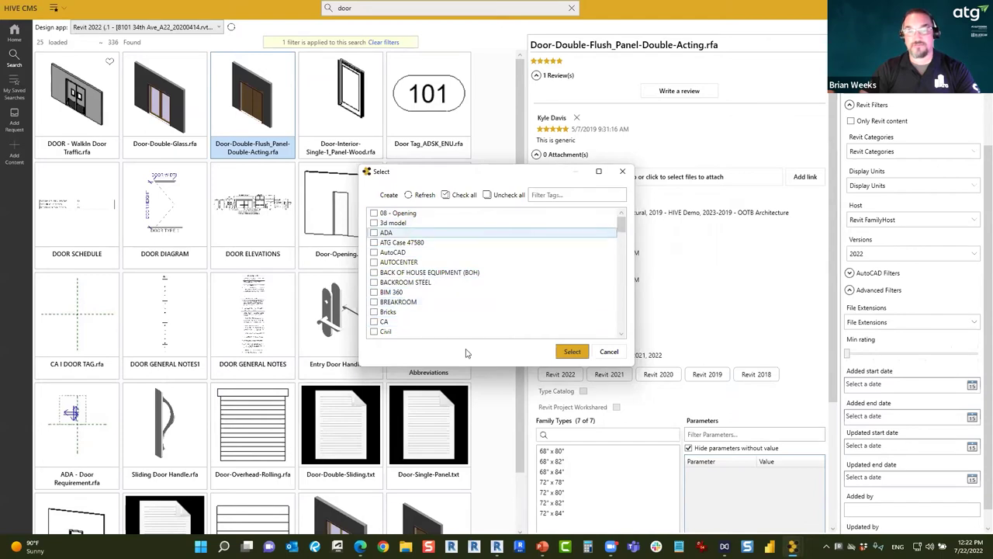
scroll(524, 308, down, 4)
scroll(523, 309, down, 6)
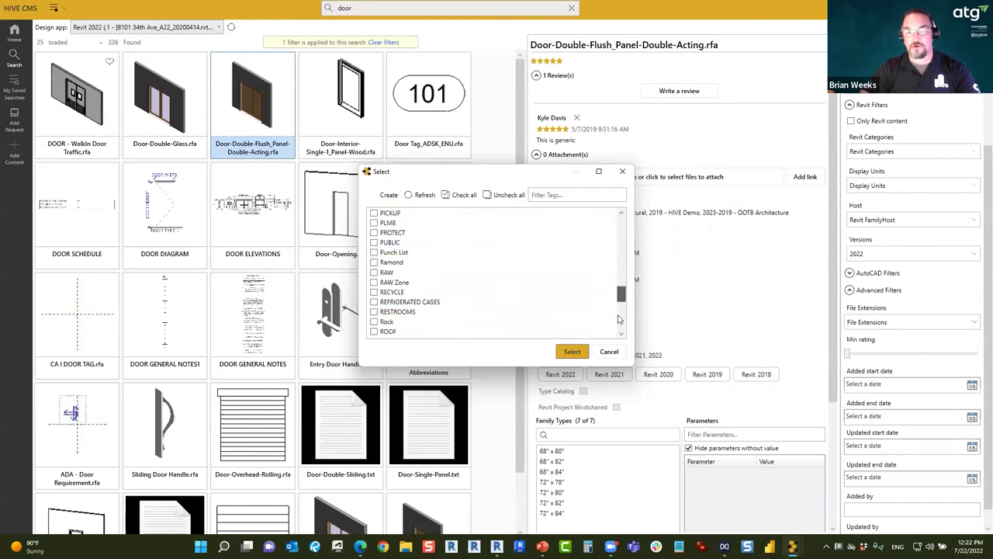
scroll(598, 286, up, 10)
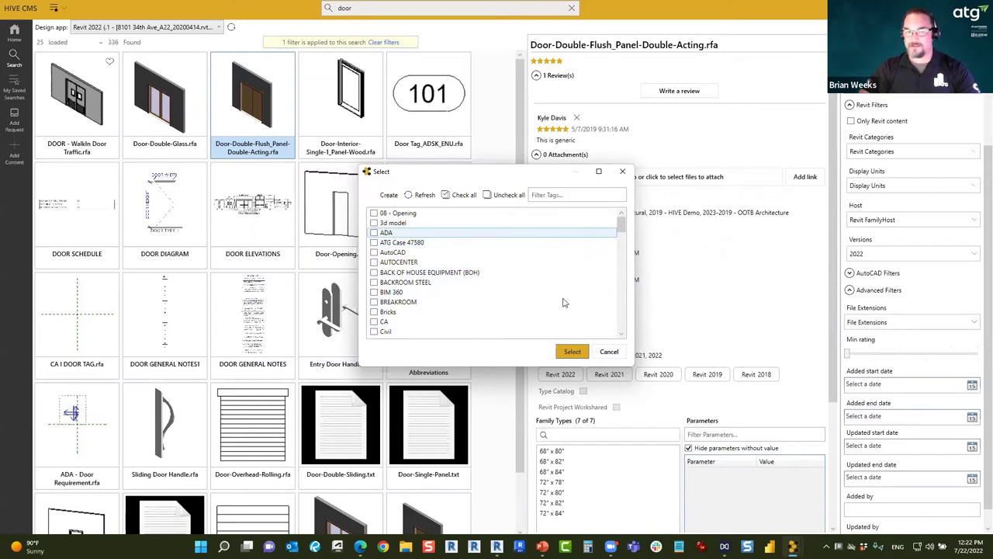
click(608, 353)
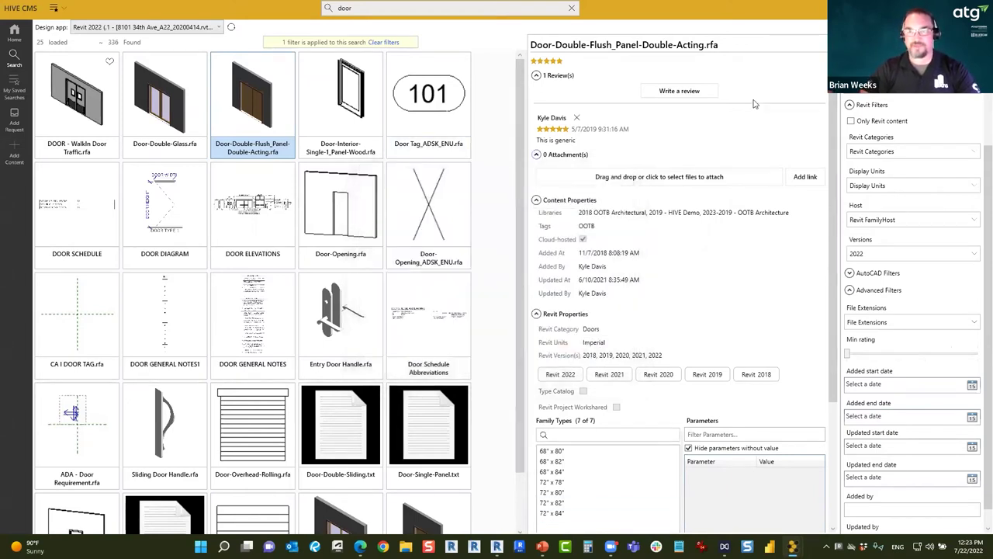
- Go from HIVE Home to the CTC Software portal's CMS section and list its 94 tags
click(14, 31)
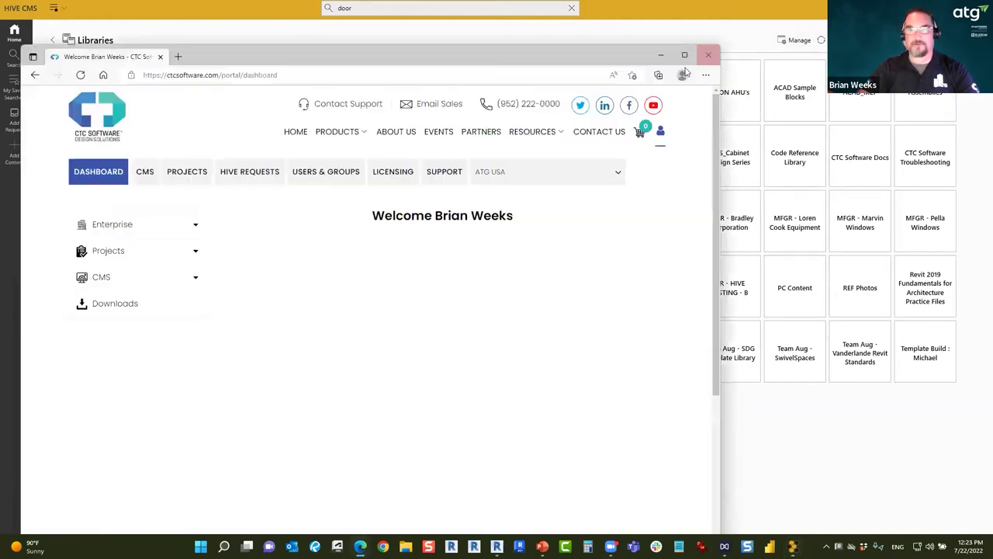
key(super+Up)
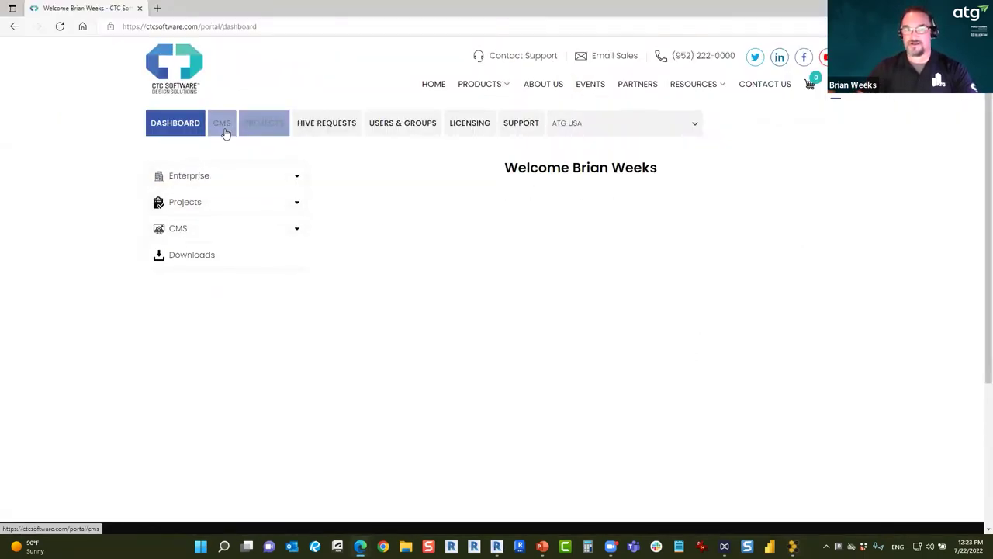
click(402, 126)
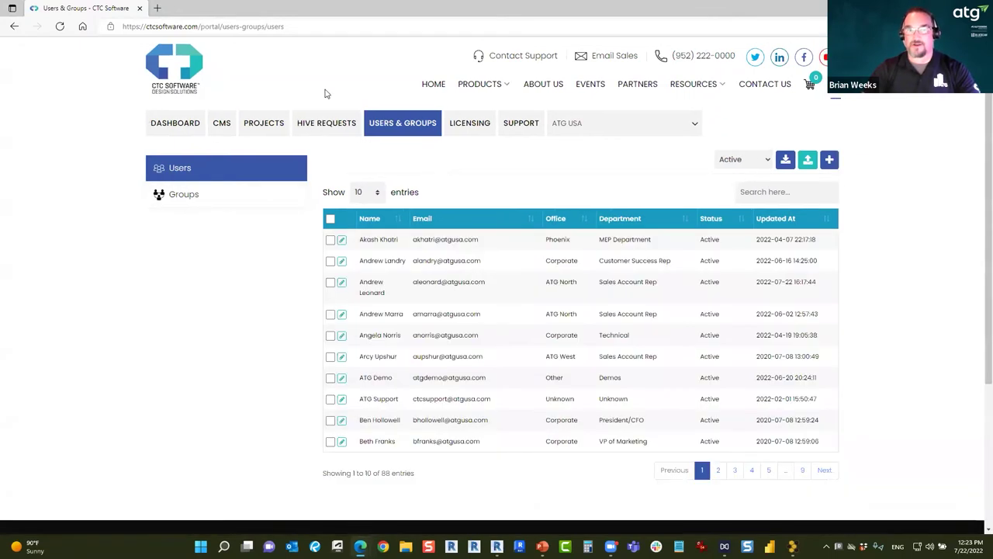
click(223, 125)
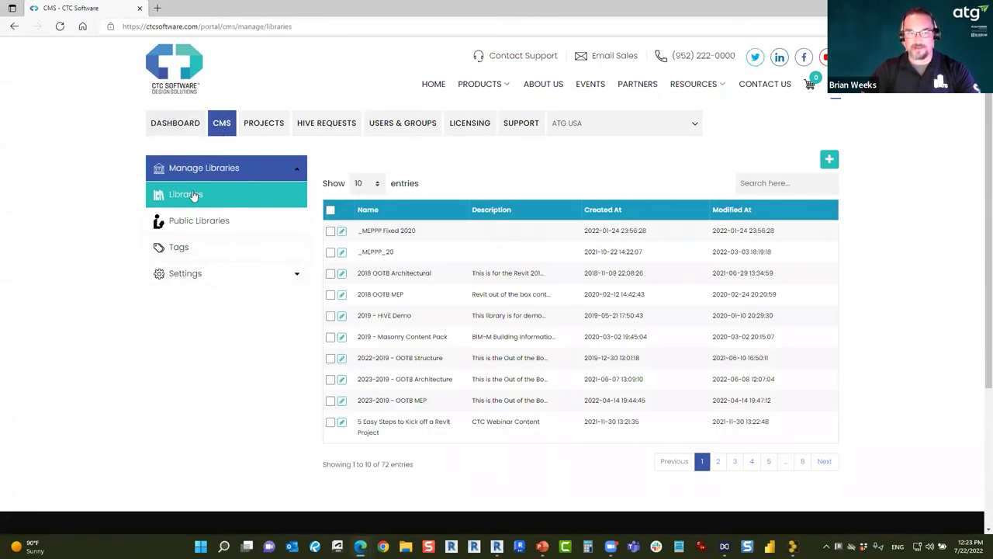
click(178, 248)
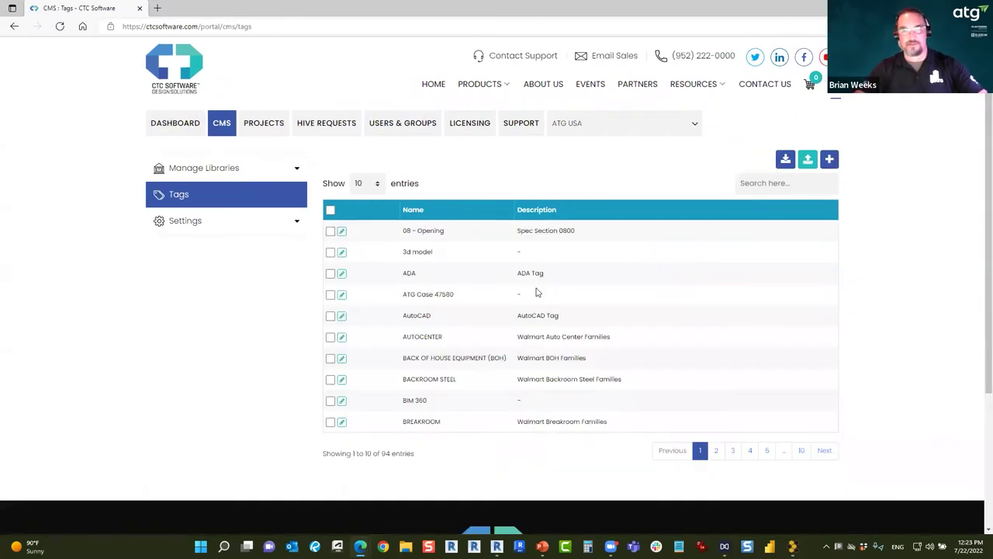
click(829, 160)
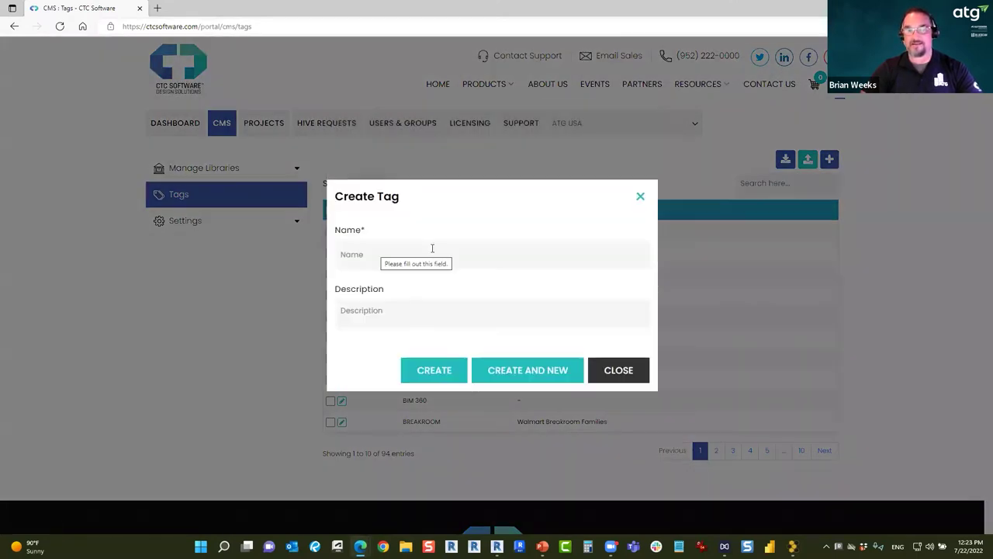
click(618, 372)
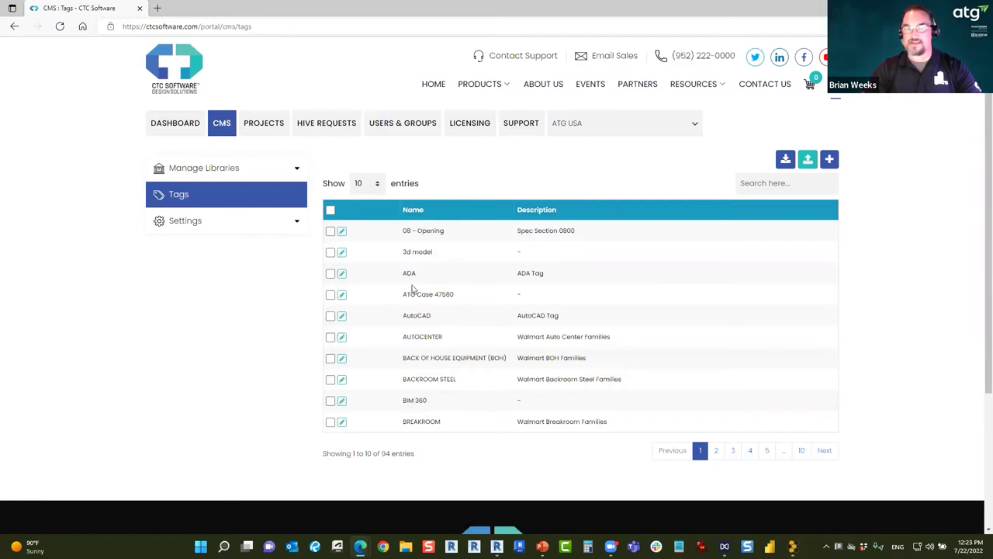
click(225, 171)
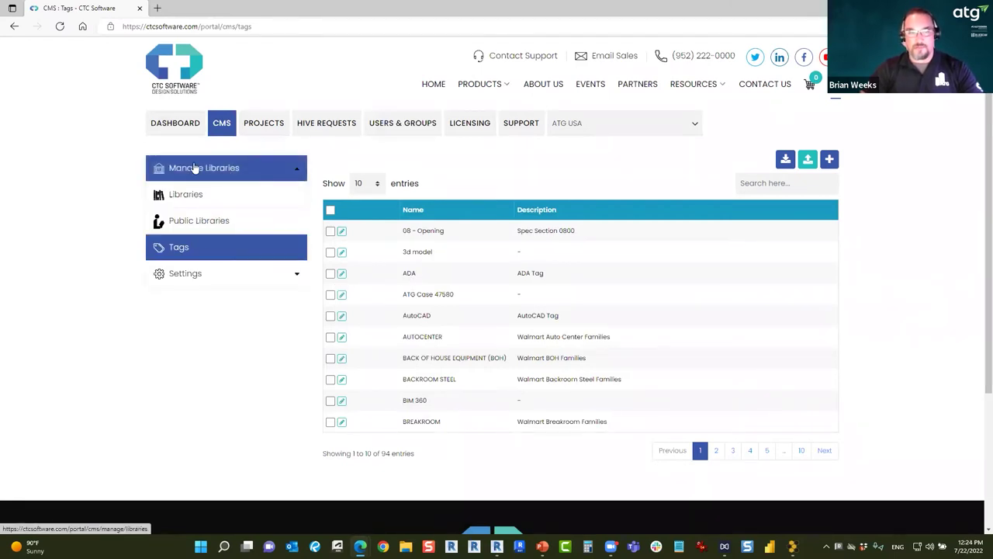
click(191, 201)
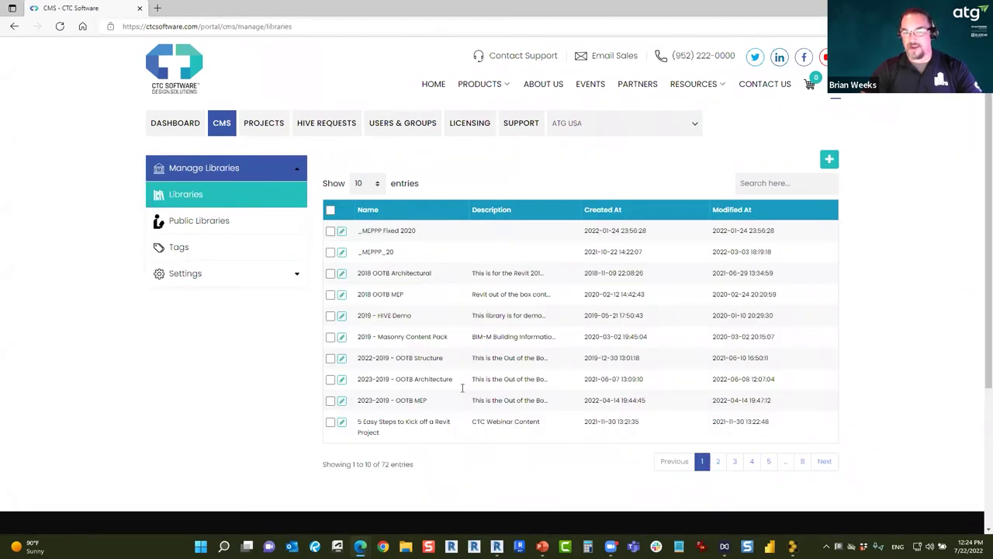
- Open and dismiss the Create Library form, then view the 54 Public Libraries
click(828, 160)
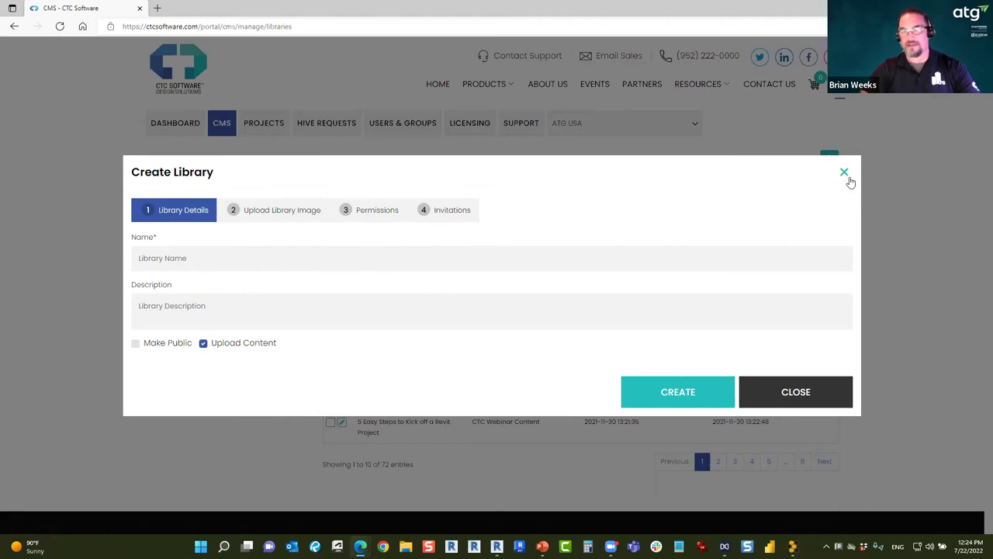
click(844, 172)
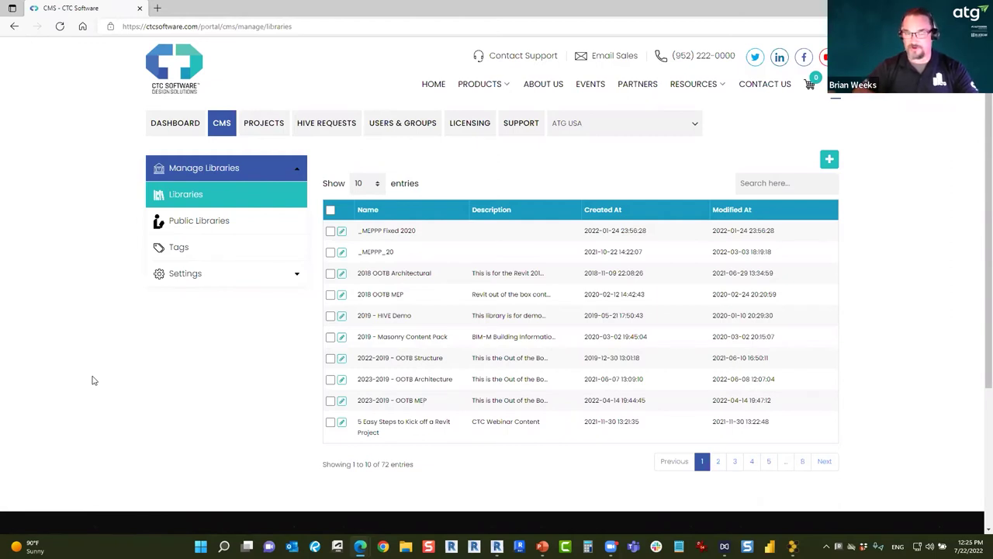
click(203, 224)
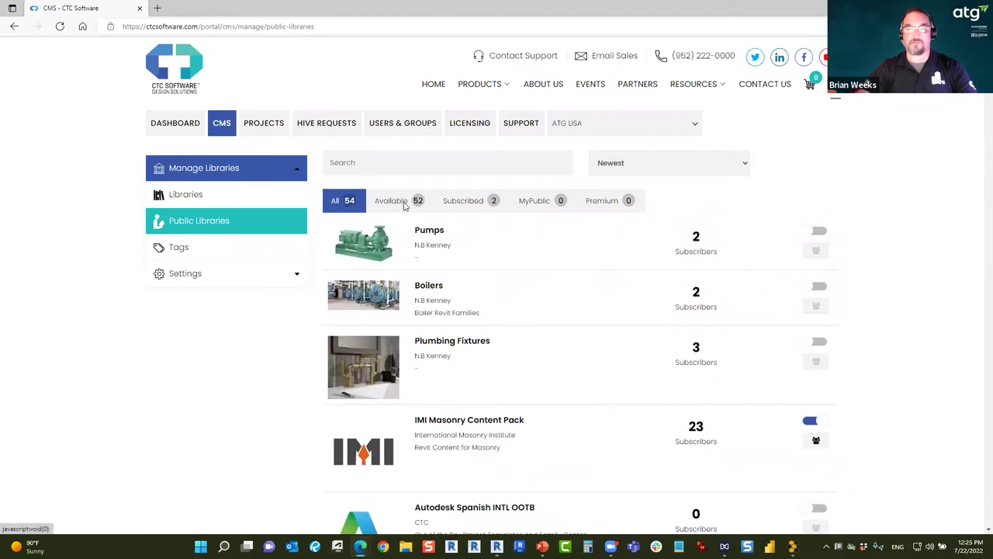
- Browse the public libraries, open the company's 72 own libraries, then switch to HIVE CMS
scroll(491, 245, down, 1)
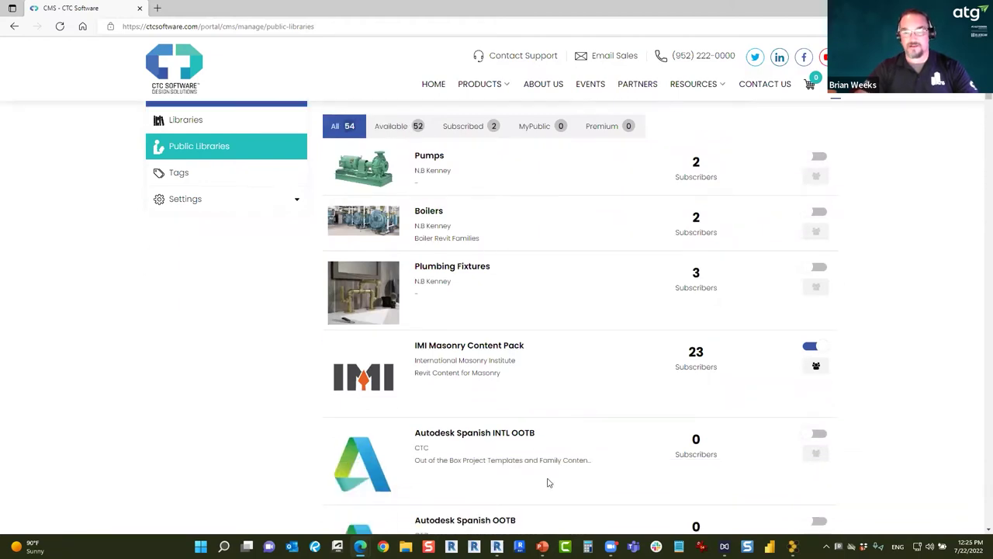
scroll(547, 481, down, 2)
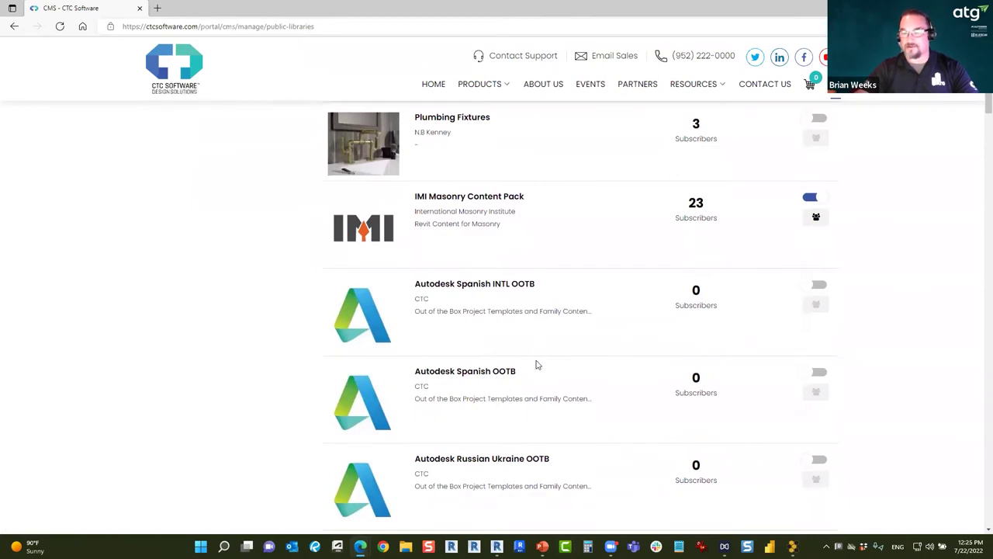
scroll(539, 365, up, 2)
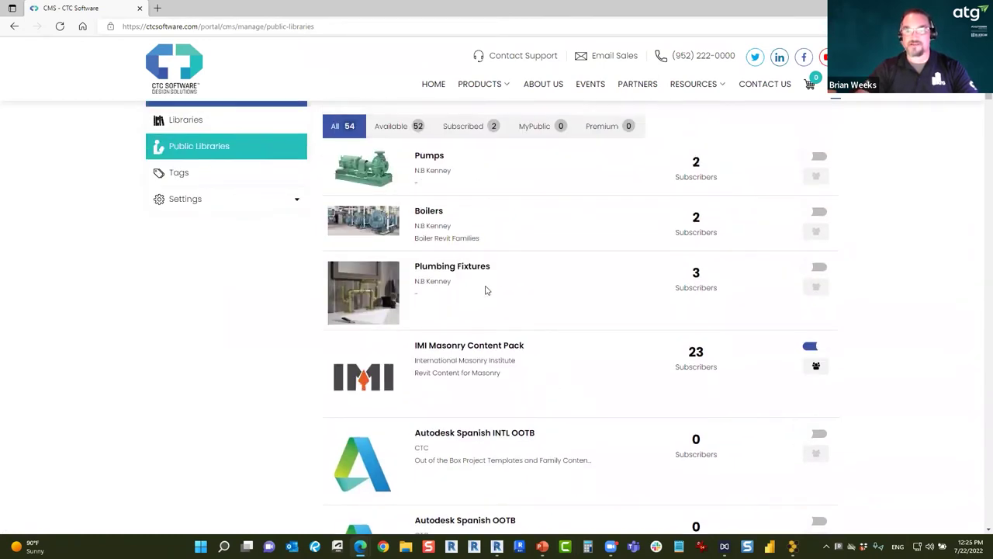
scroll(469, 264, up, 1)
scroll(492, 404, down, 5)
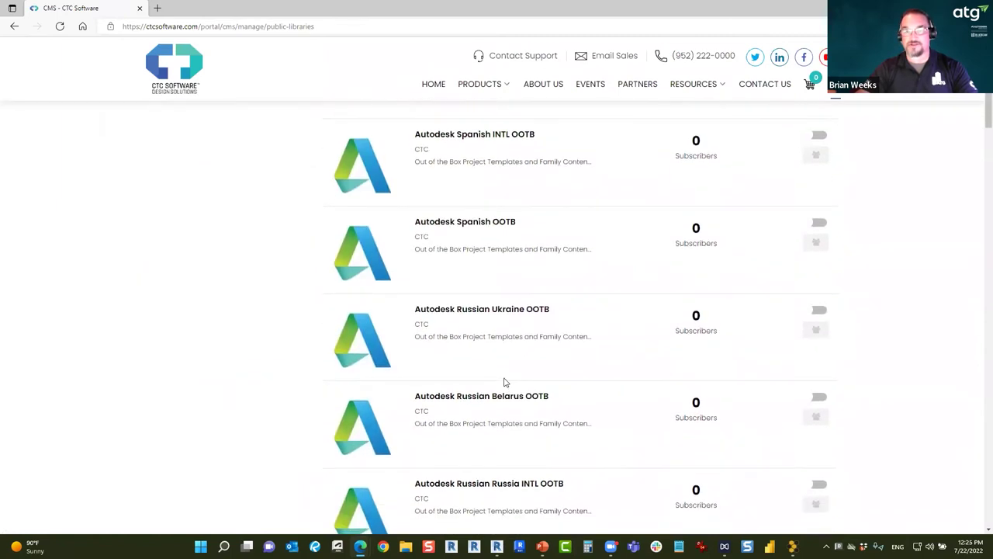
scroll(505, 381, up, 2)
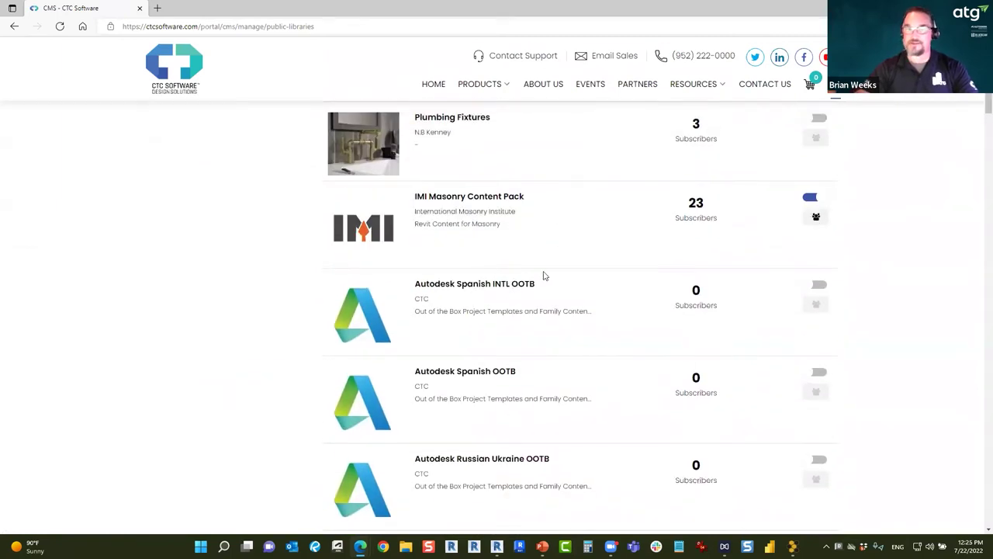
scroll(461, 344, up, 3)
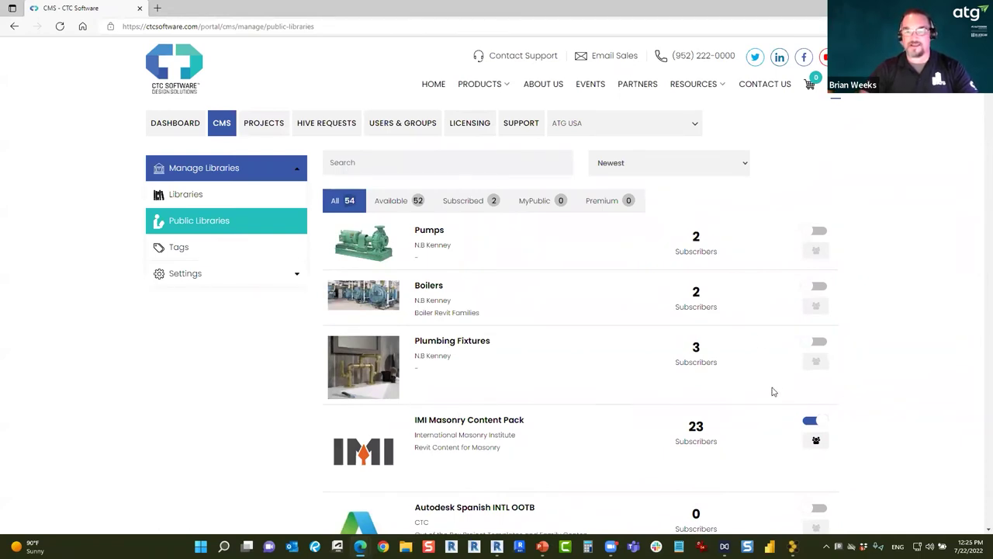
scroll(773, 388, down, 10)
scroll(777, 385, down, 8)
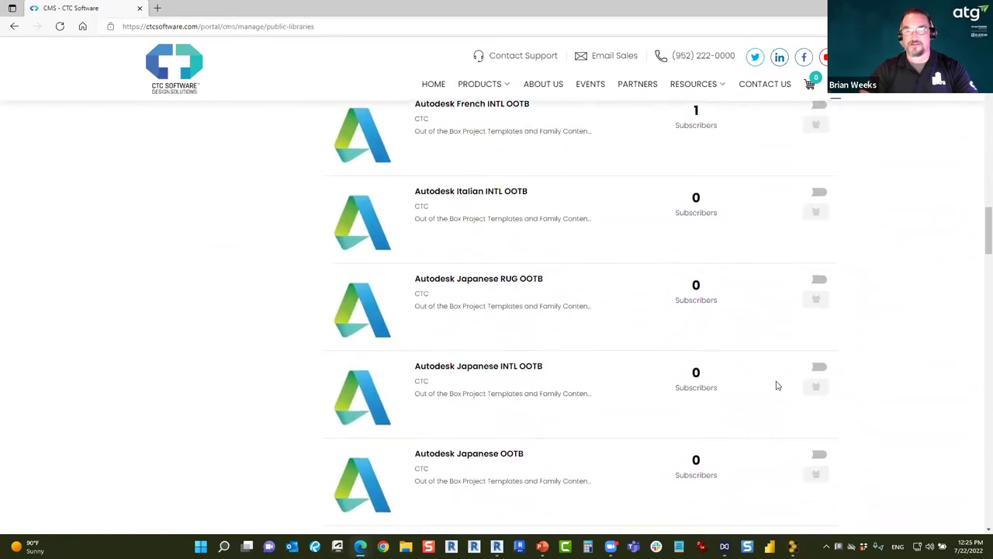
scroll(597, 284, up, 20)
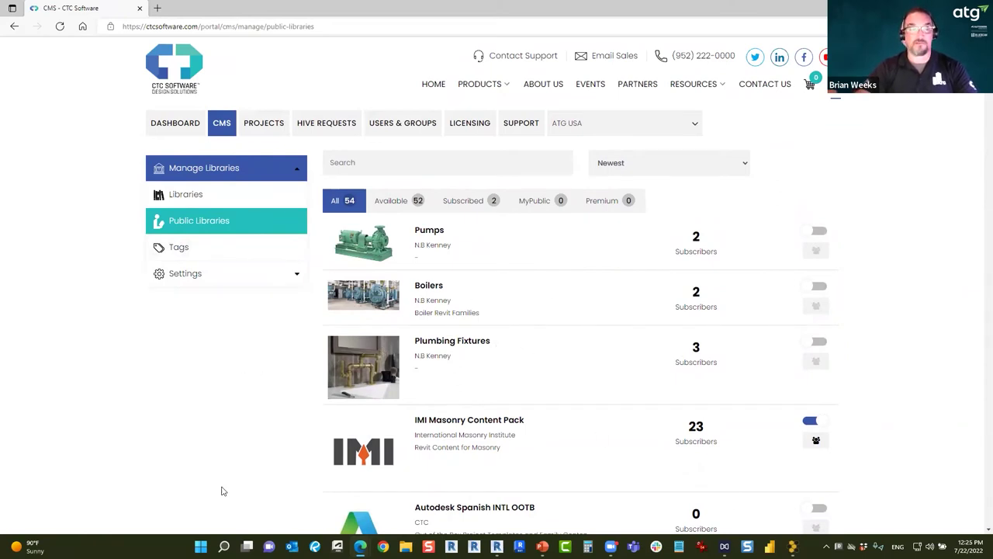
click(187, 203)
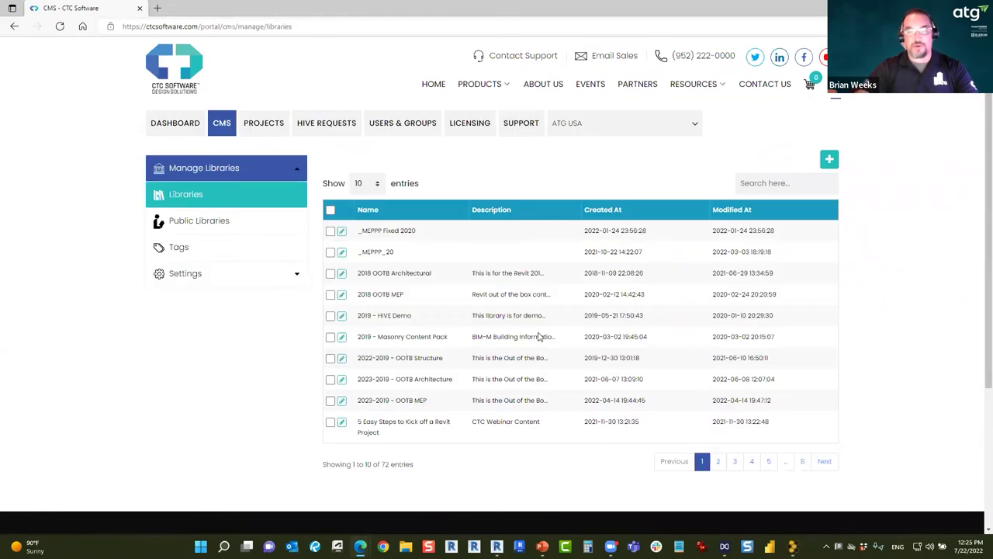
key(alt+Tab)
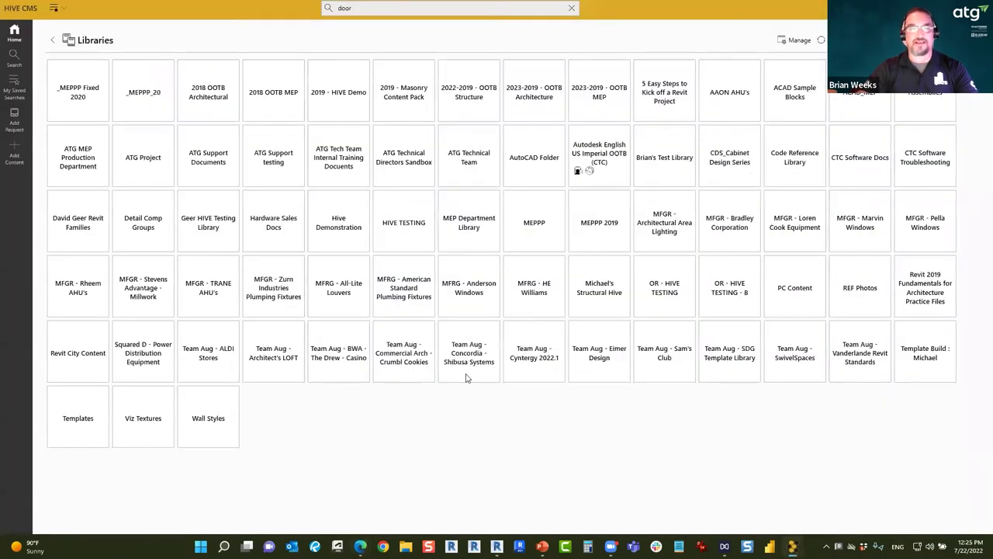
- Return to the Search page showing the 336 'door' results limited to Revit 2022
click(367, 7)
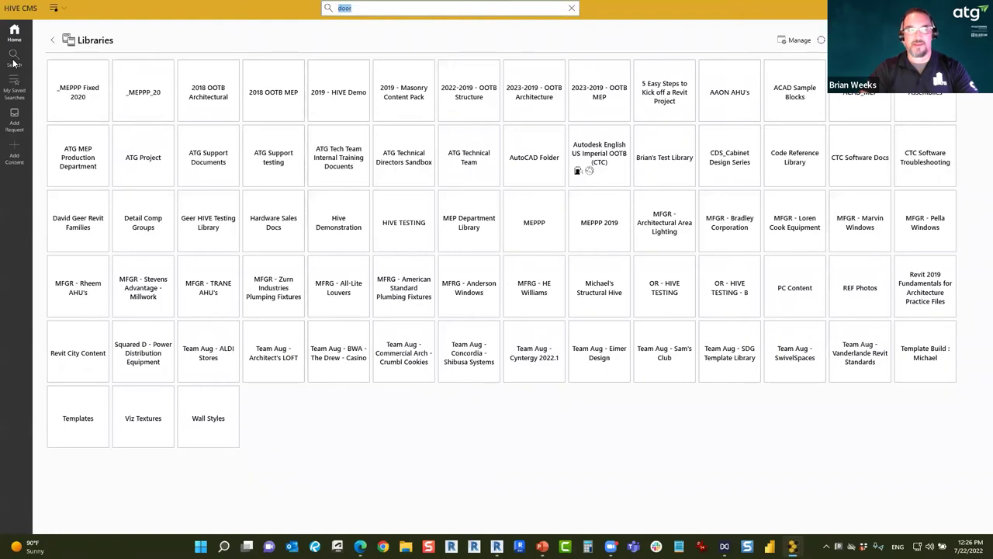
click(14, 62)
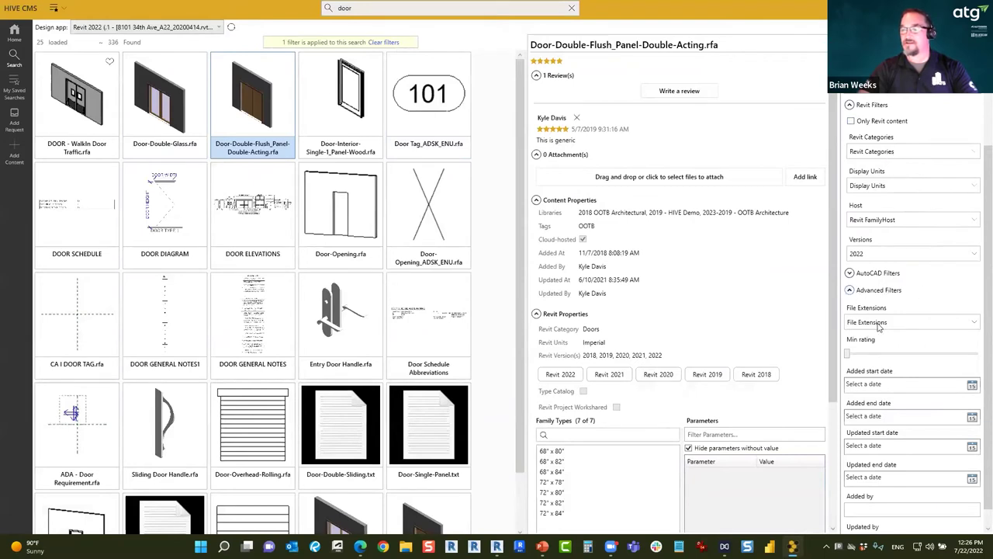
scroll(892, 318, up, 2)
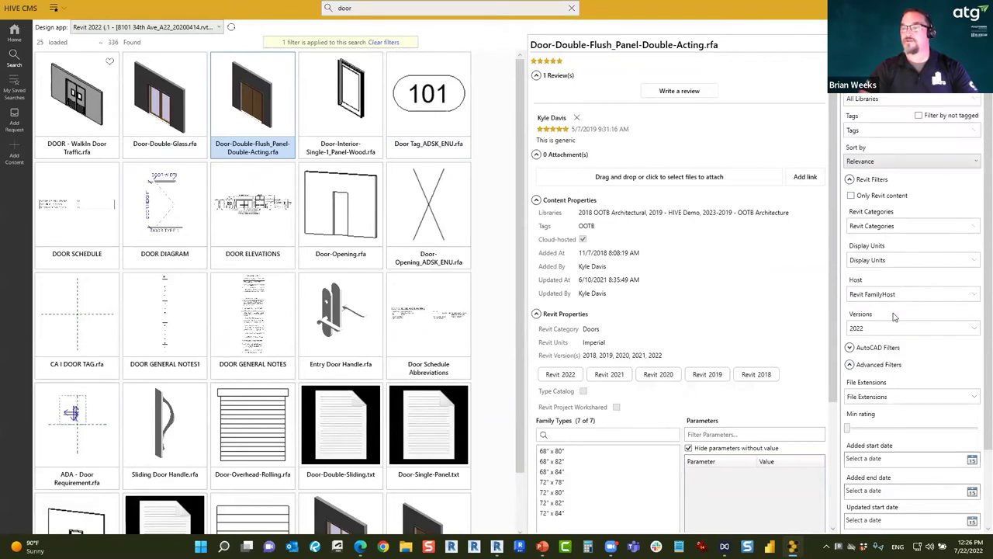
- Try the ADA tag and 2022 version filters, reset them, and clear the 'door' search text
click(902, 133)
click(838, 177)
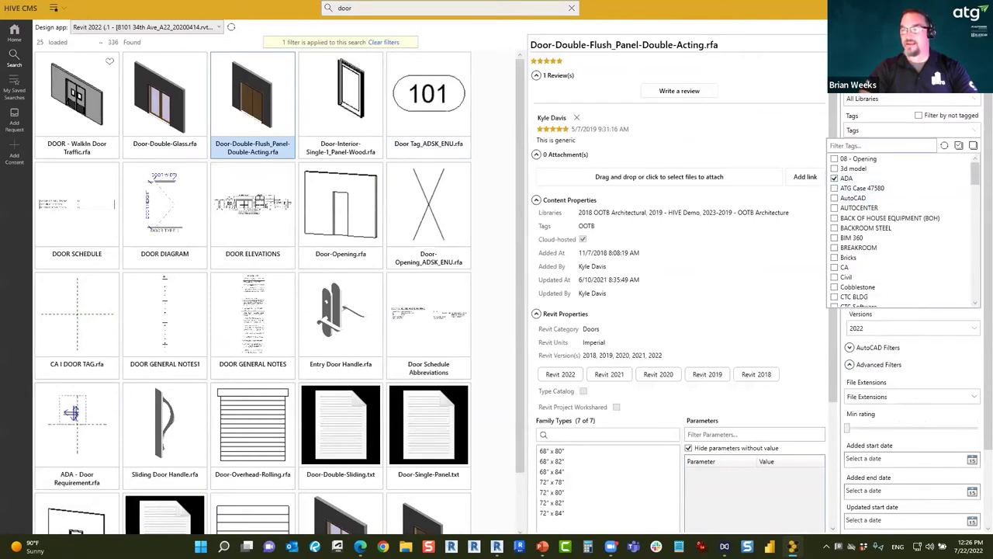
click(871, 329)
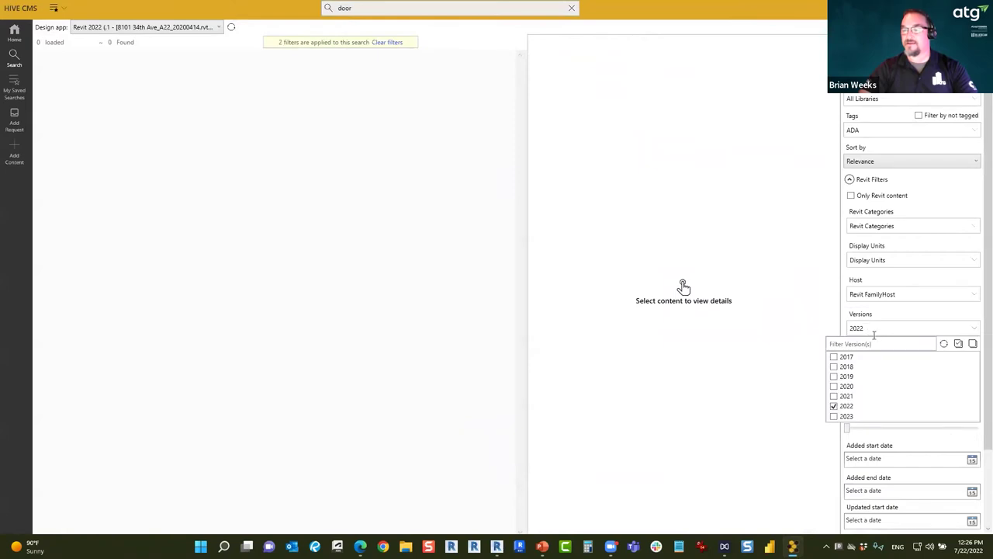
click(834, 406)
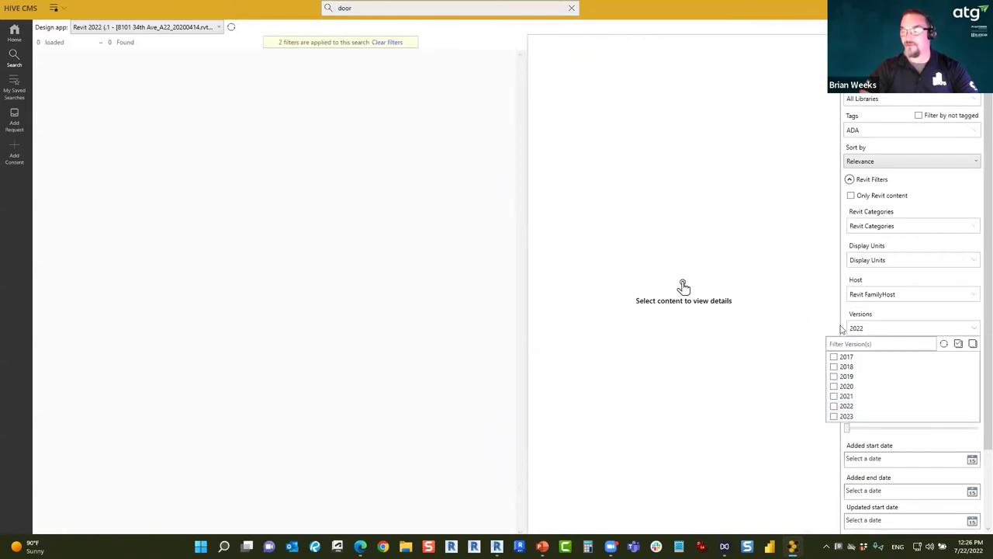
click(870, 315)
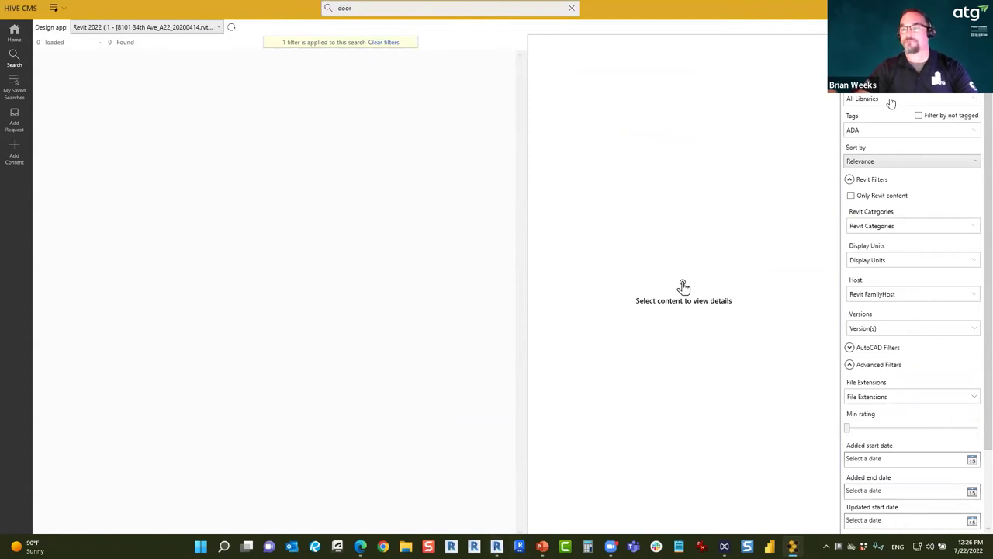
click(873, 131)
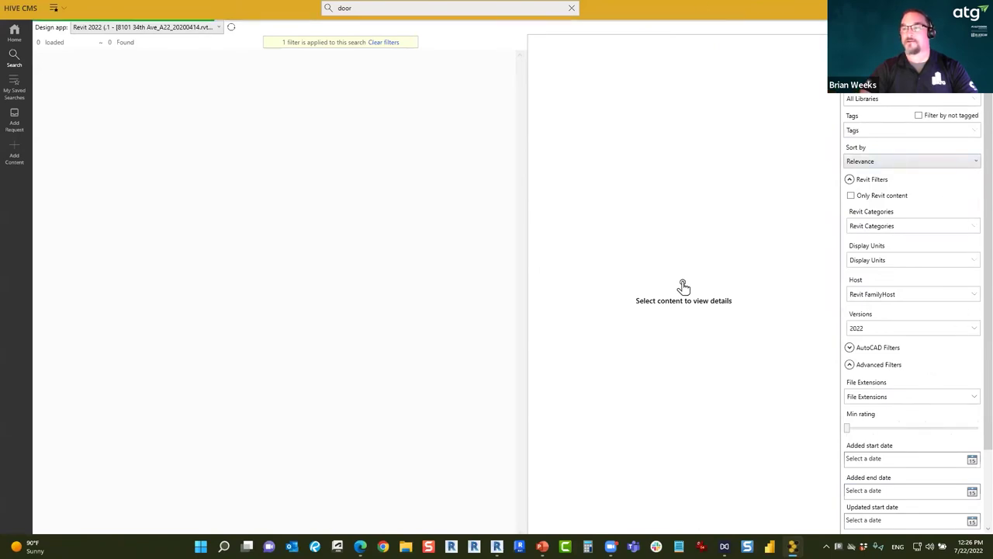
click(571, 7)
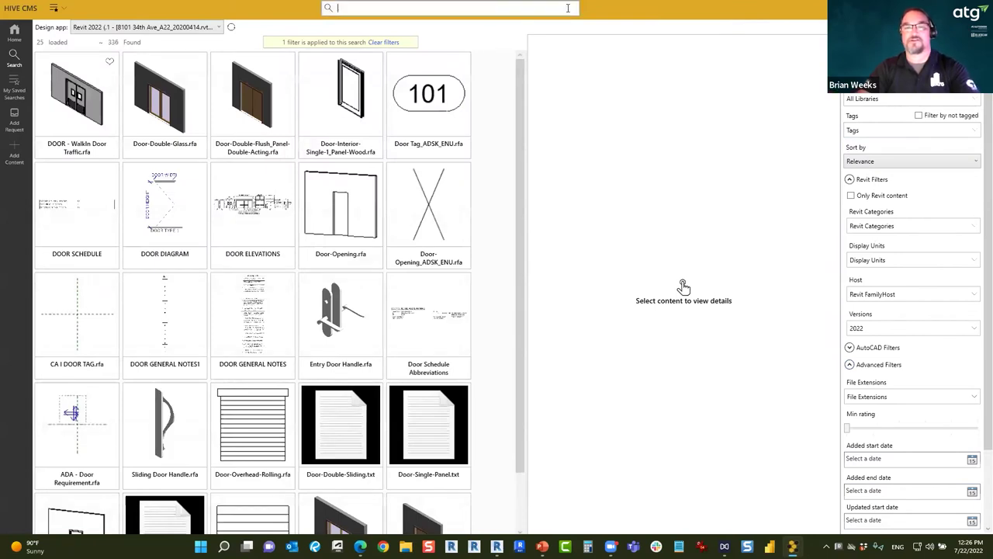
- Filter by ADA across all versions to find ACC-001 - Accessibility Details, then start a new search
click(892, 131)
click(835, 178)
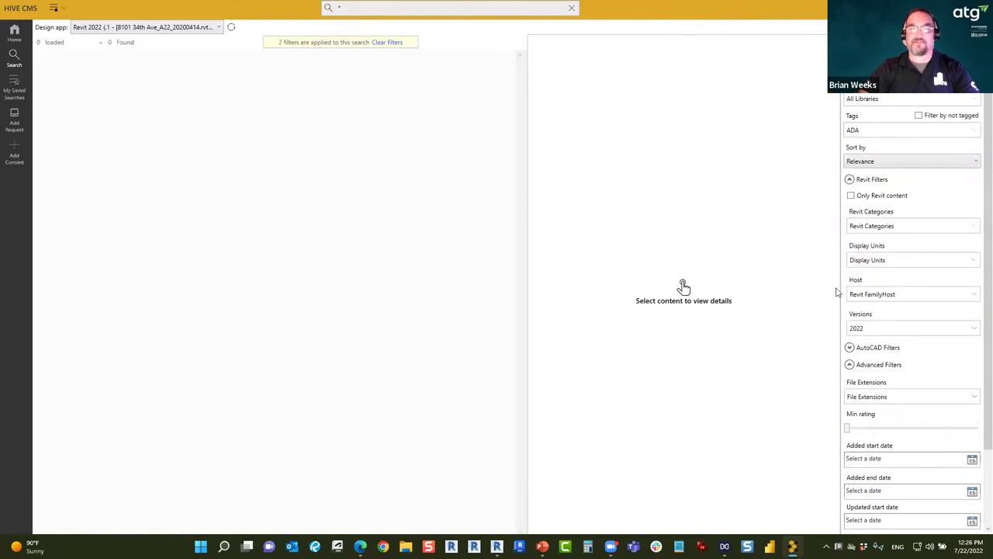
click(862, 328)
click(833, 406)
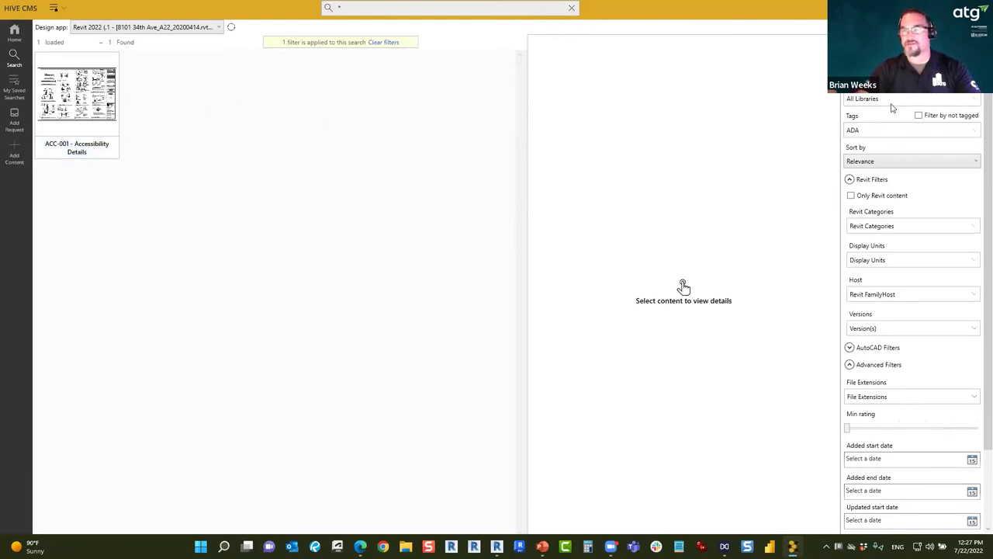
click(391, 10)
- Search for 'sheet' and clear the ADA tag filter to list 268 items
text(sheet)
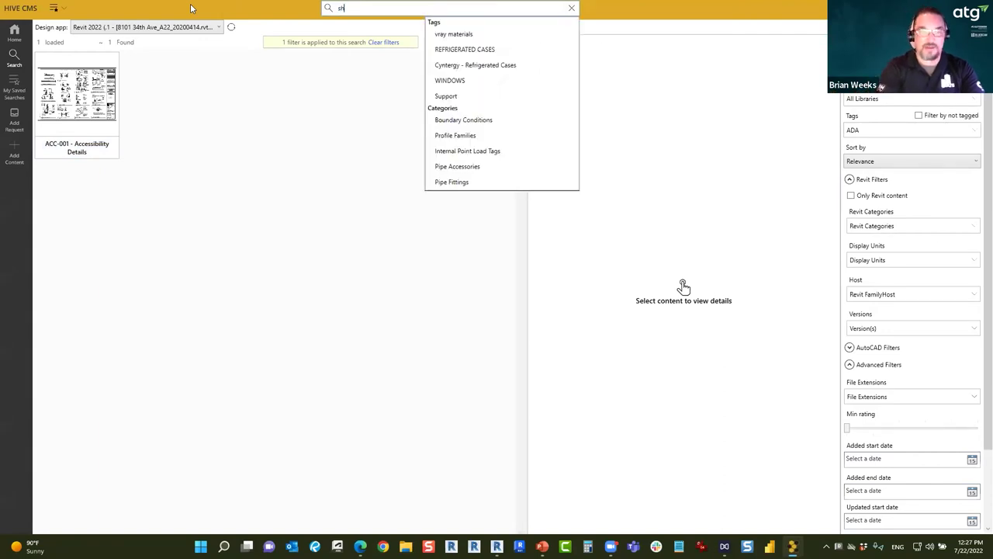
key(Return)
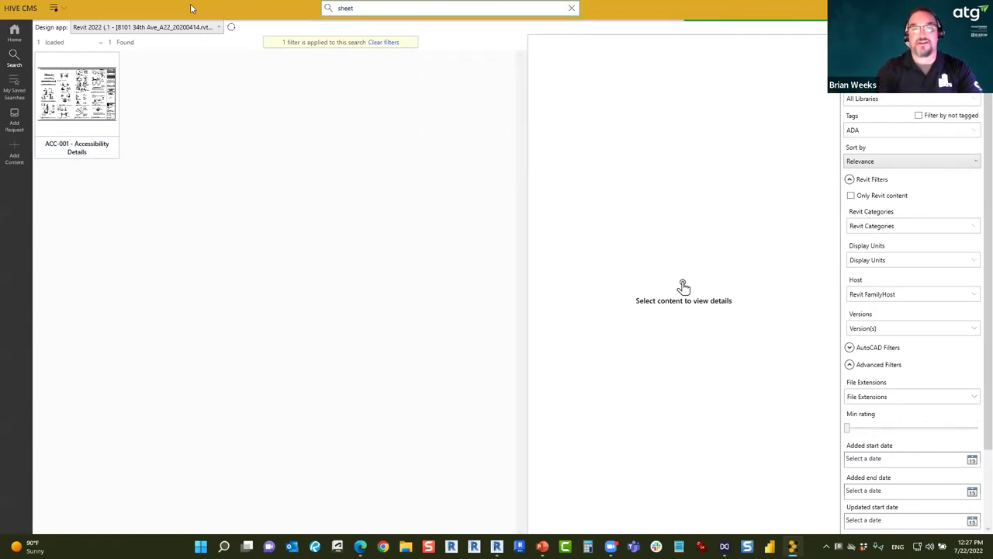
click(865, 130)
click(846, 176)
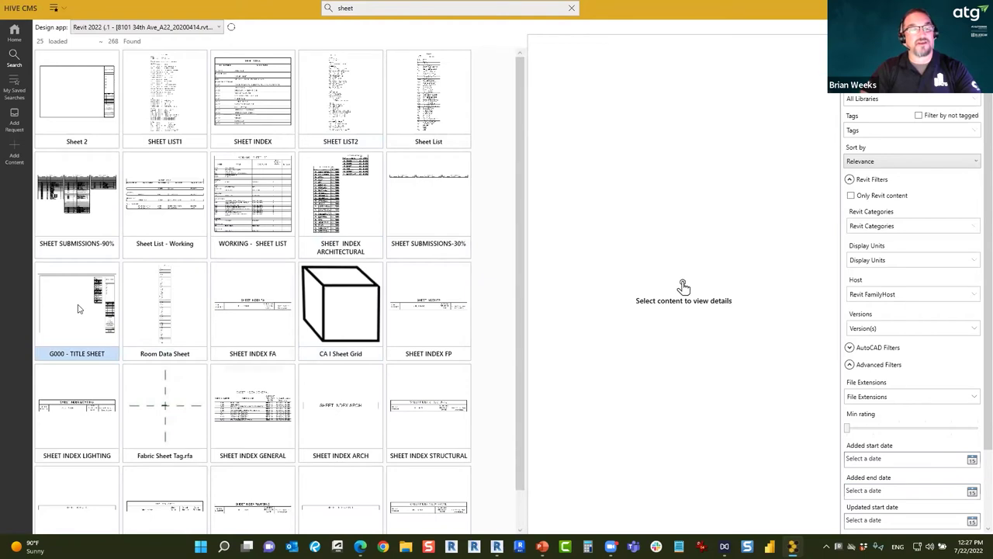
- Load G000 - TITLE SHEET into the Revit project, upgrading it from 2021 to 2022
click(79, 304)
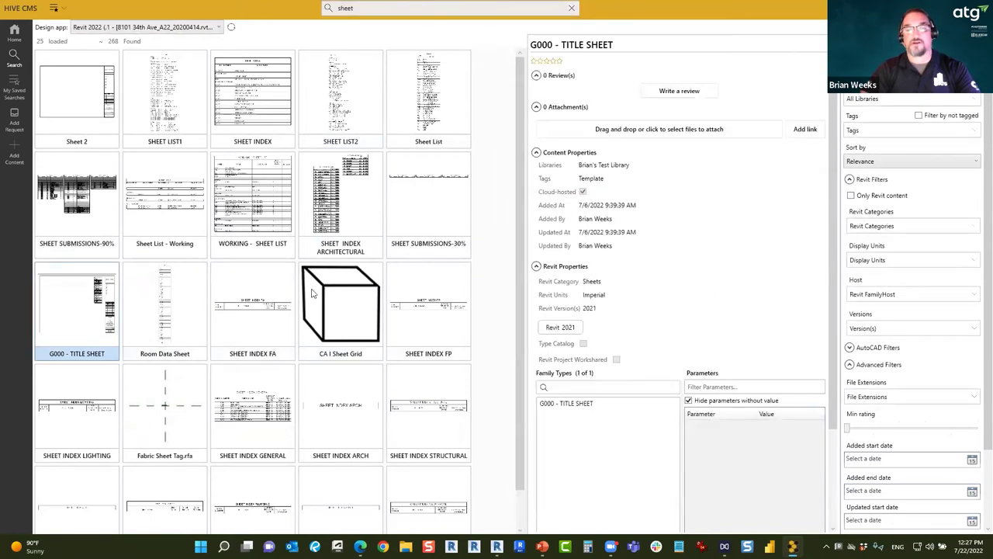
right_click(90, 308)
click(109, 322)
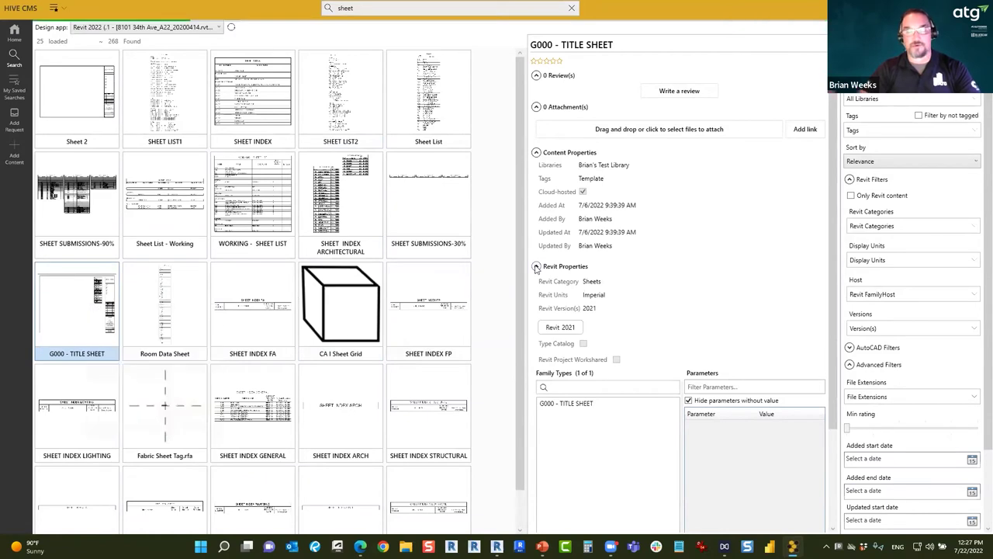
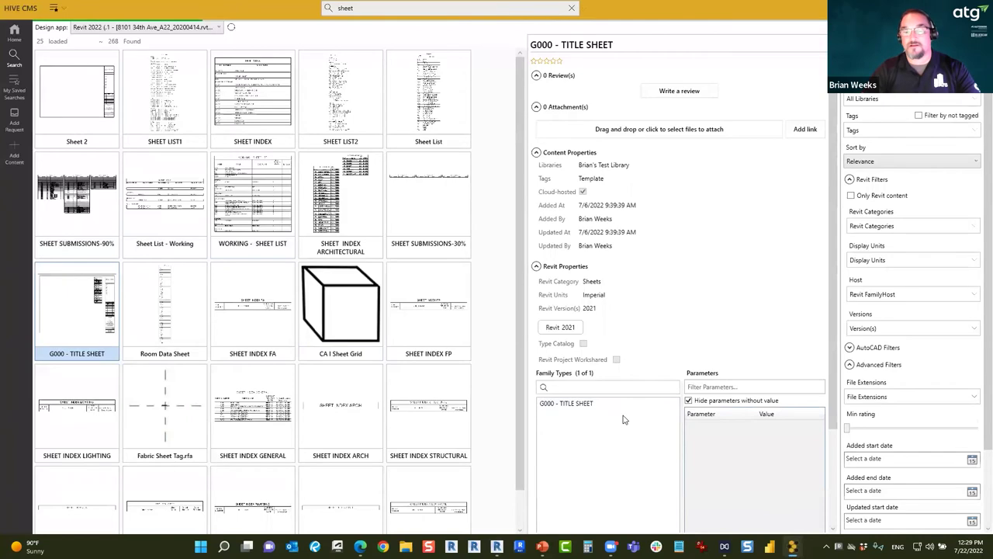
- Select the G000 - TITLE SHEET family type and review its parameters, including Sheet Number G000
click(588, 405)
scroll(722, 429, down, 2)
scroll(721, 429, down, 1)
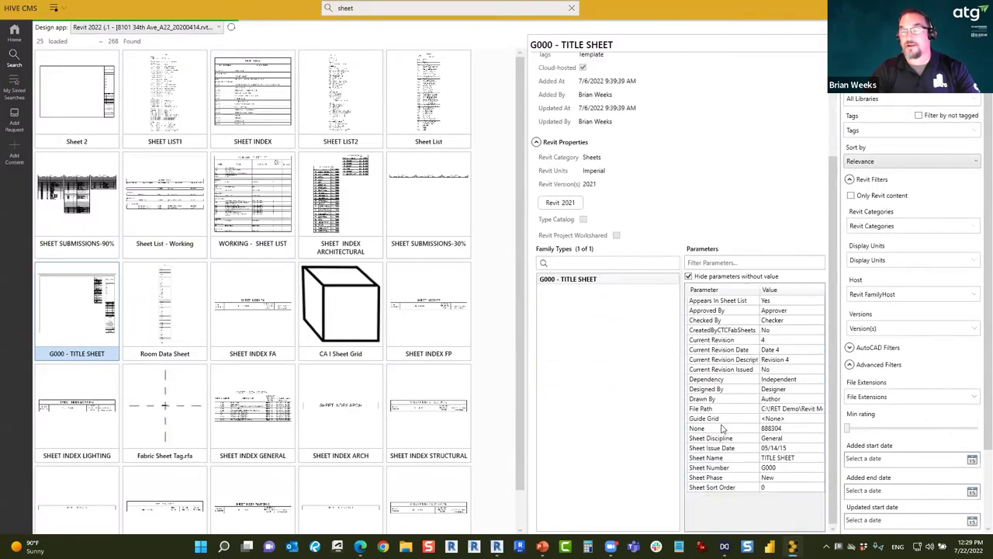
mouse_move(792, 412)
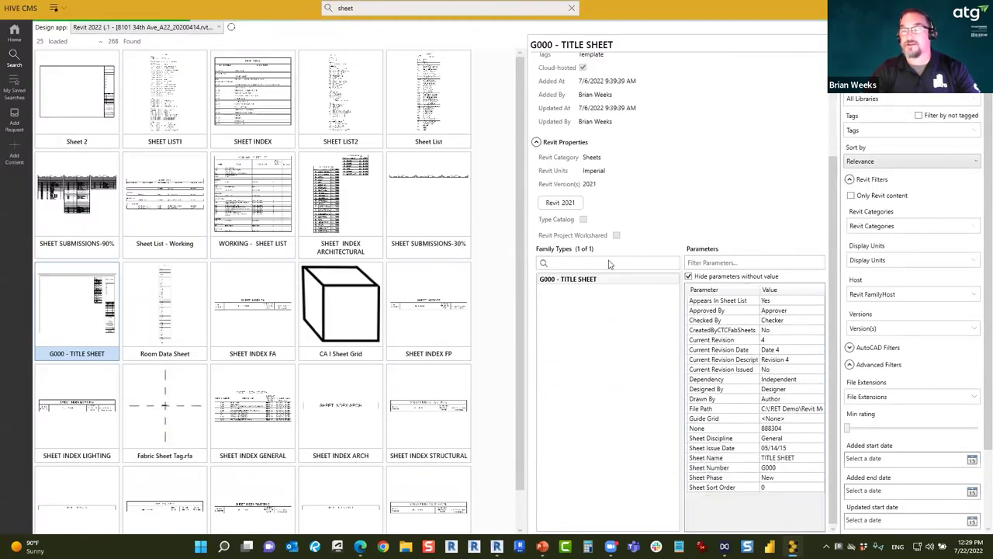
scroll(745, 419, up, 3)
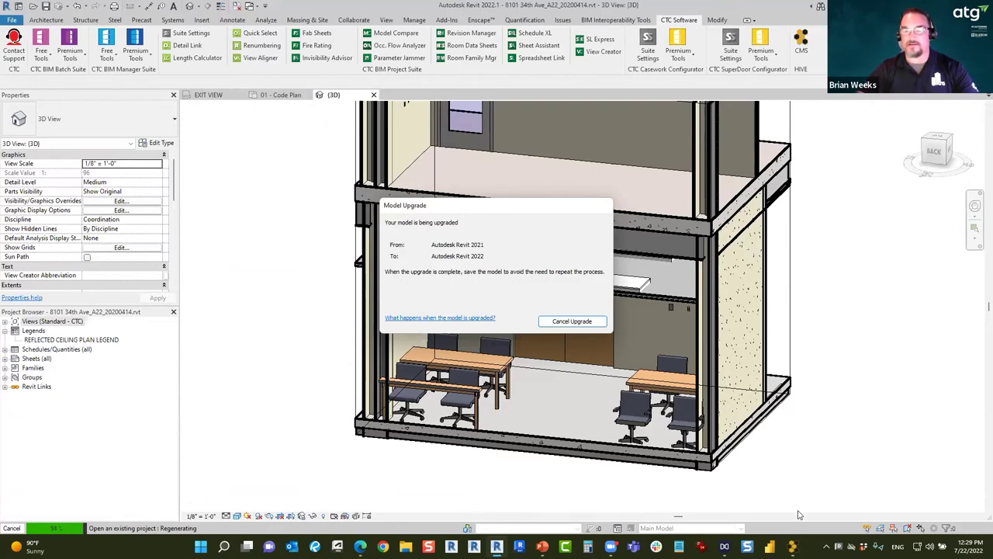
- Dismiss the family warnings, then cancel the Revit 2022 upgrade and opening of SHEET SUBMISSIONS-90%
click(792, 547)
click(78, 198)
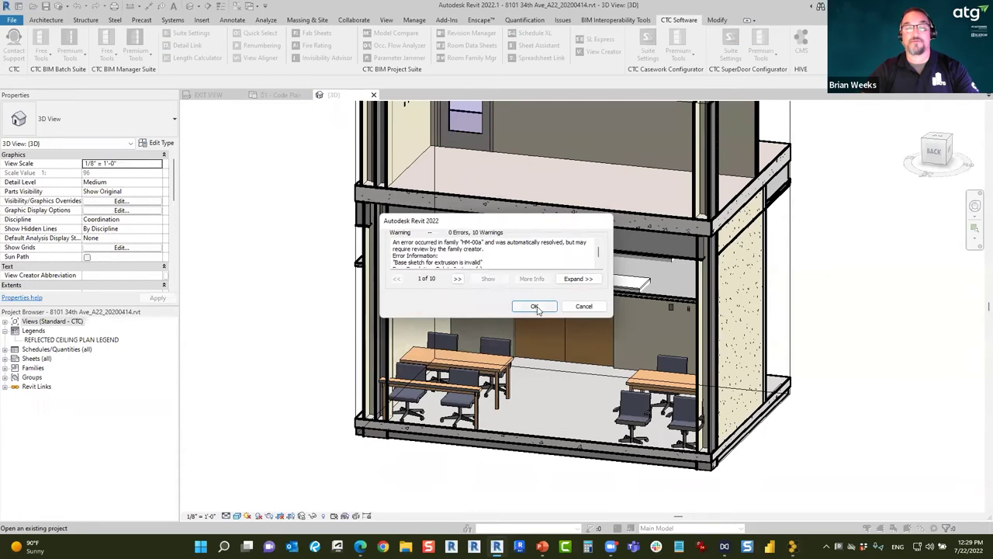
click(535, 306)
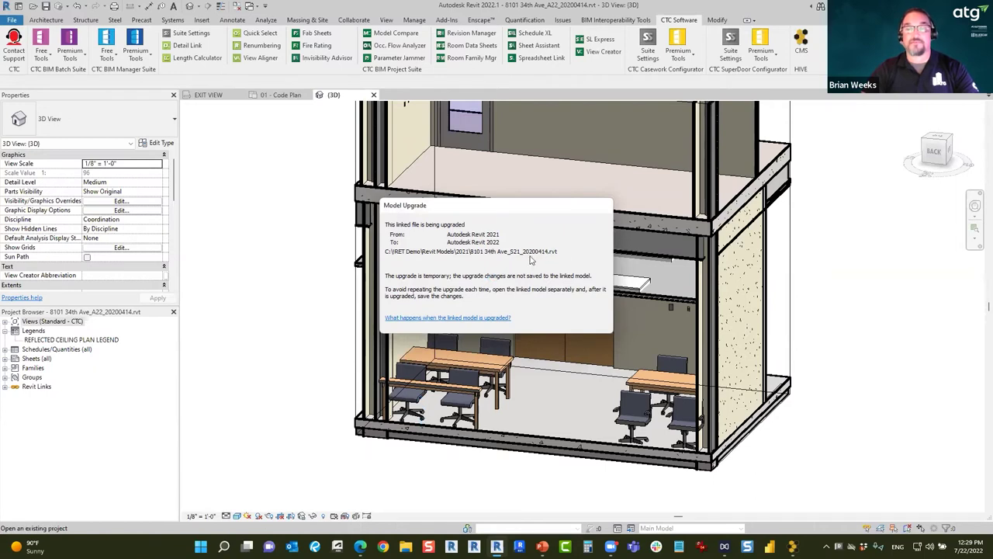
click(11, 528)
click(518, 273)
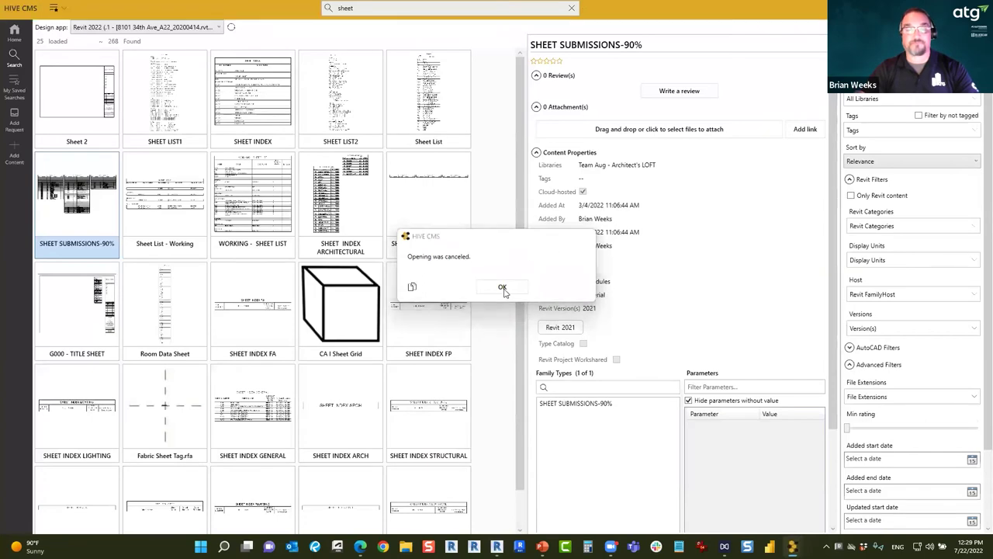
- Dismiss the 'Opening was canceled' message and scroll through the sheet results
click(502, 286)
scroll(388, 322, down, 2)
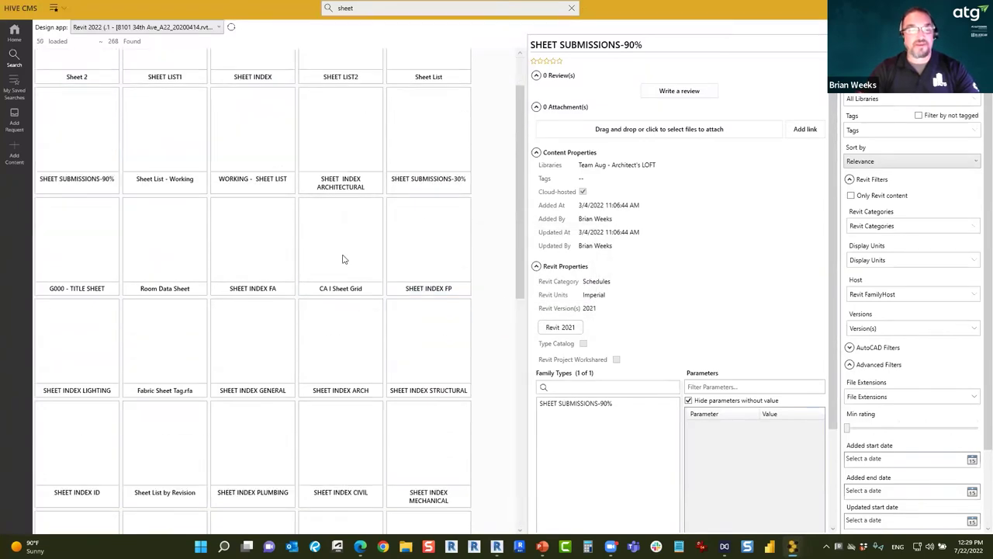
scroll(121, 281, down, 6)
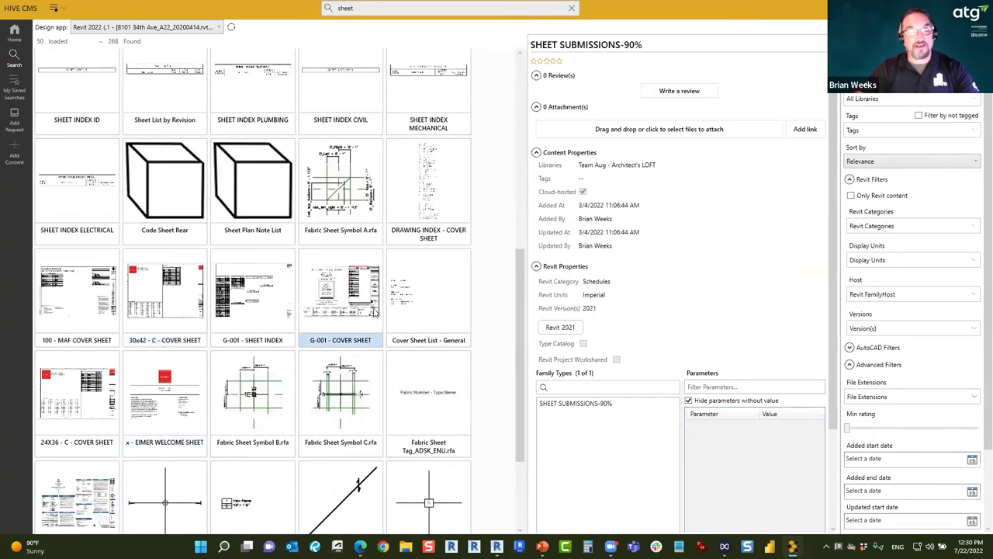
scroll(342, 310, down, 3)
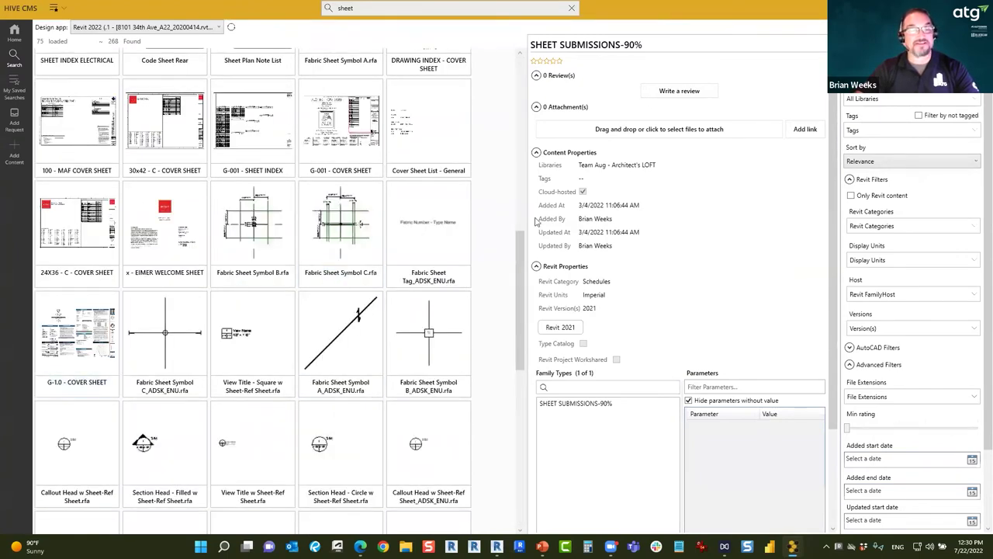
scroll(426, 295, up, 1)
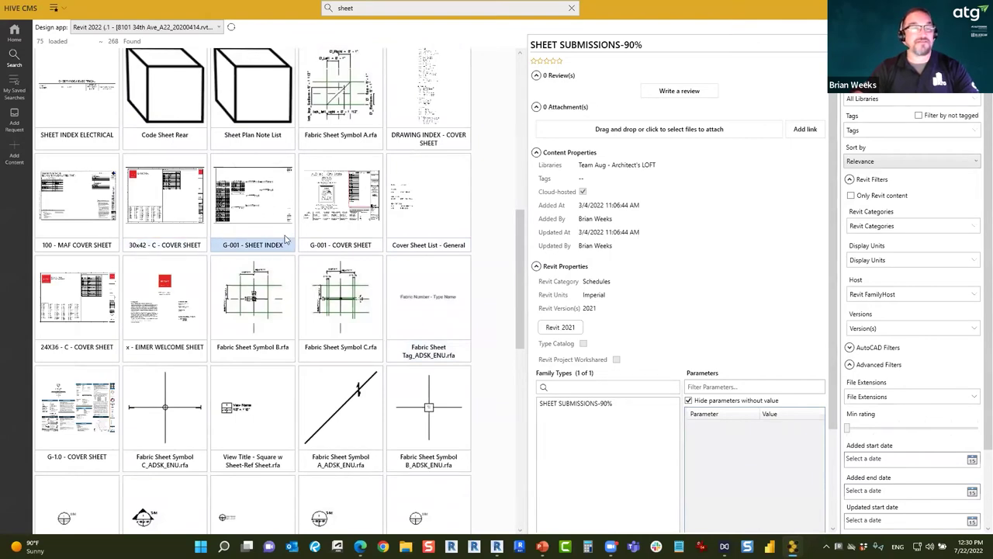
scroll(435, 353, down, 8)
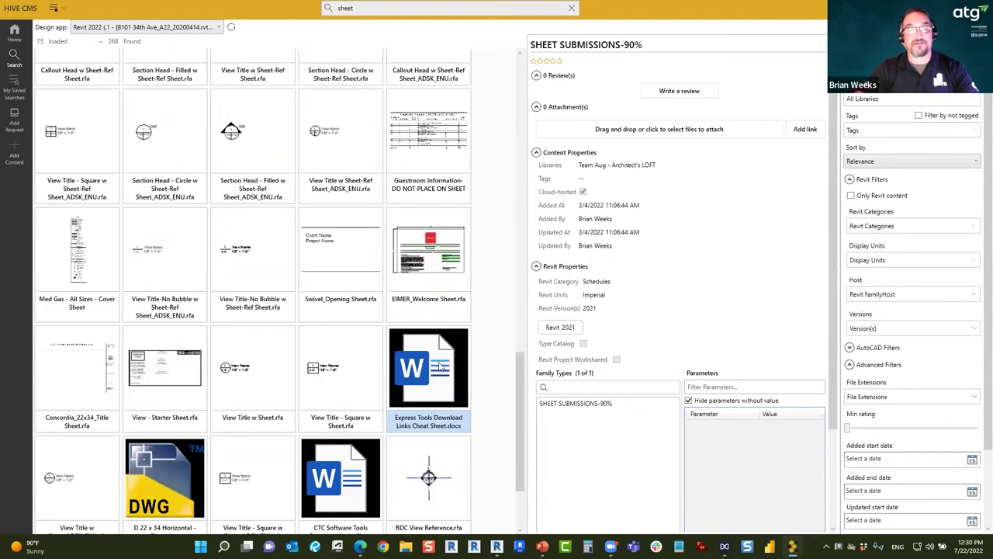
scroll(443, 360, down, 2)
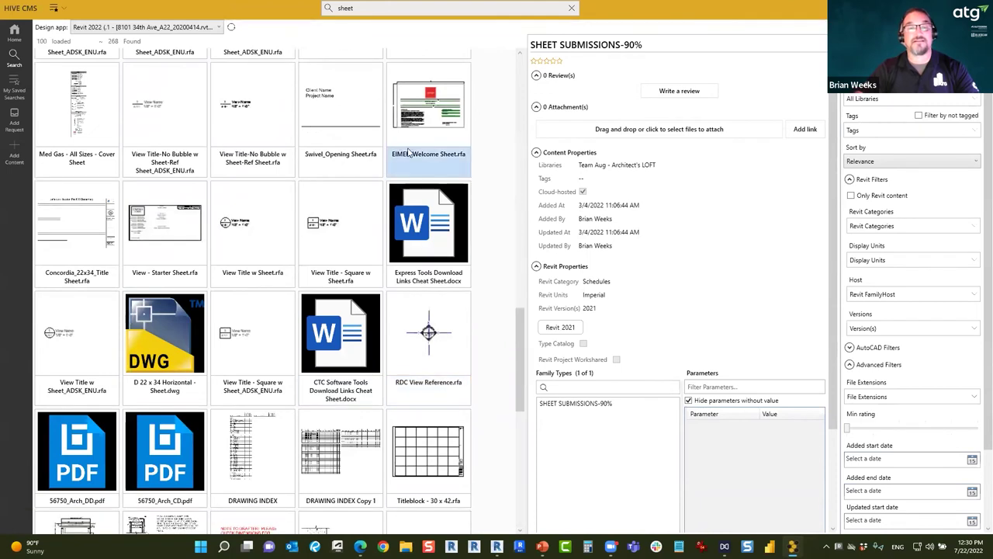
- Search for 'detail' and filter the results to the Sheets Revit category
click(388, 10)
text(detail)
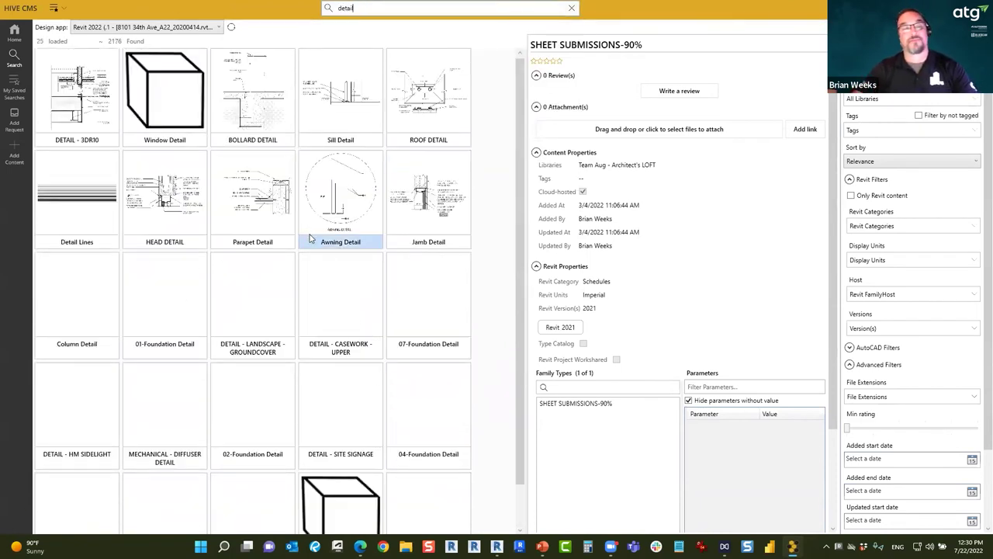
scroll(293, 386, down, 3)
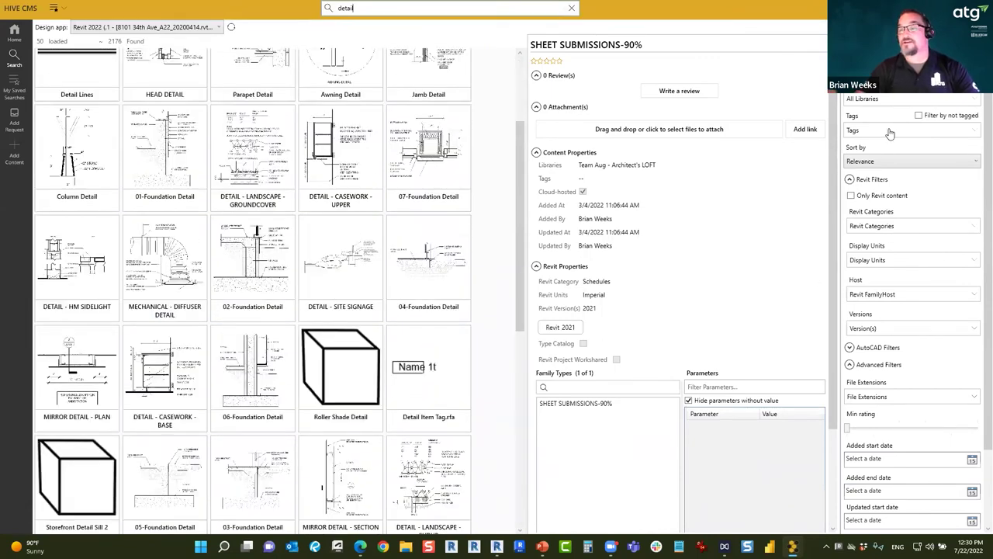
click(879, 227)
scroll(879, 235, down, 2)
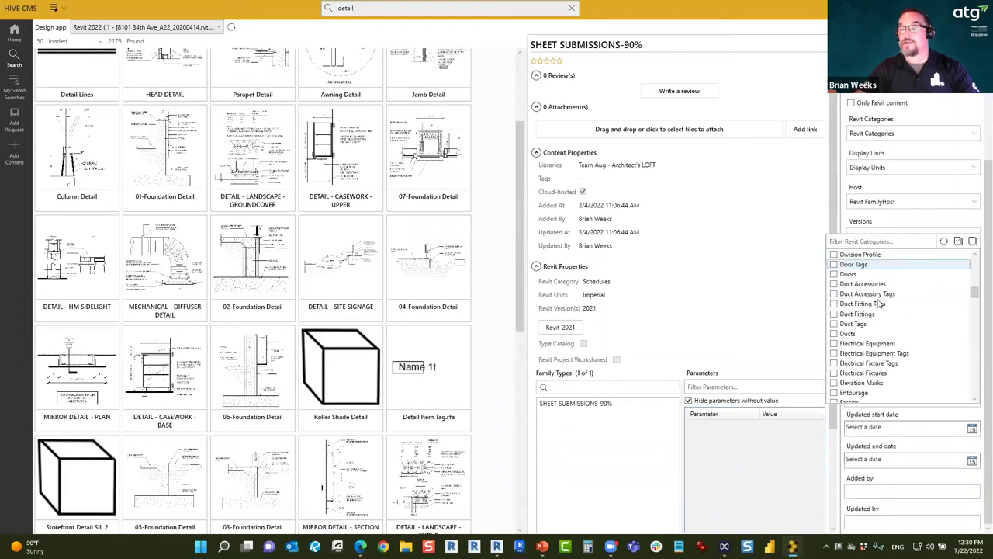
scroll(861, 326, down, 15)
scroll(857, 330, up, 10)
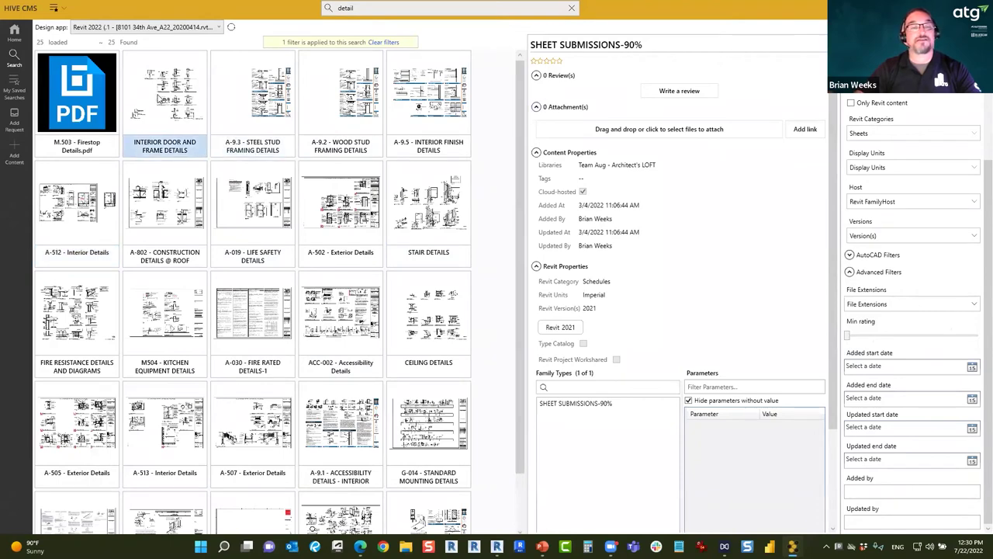
- Browse the detail sheets and load A-802 - CONSTRUCTION DETAILS @ ROOF into the Revit project
click(165, 143)
click(79, 260)
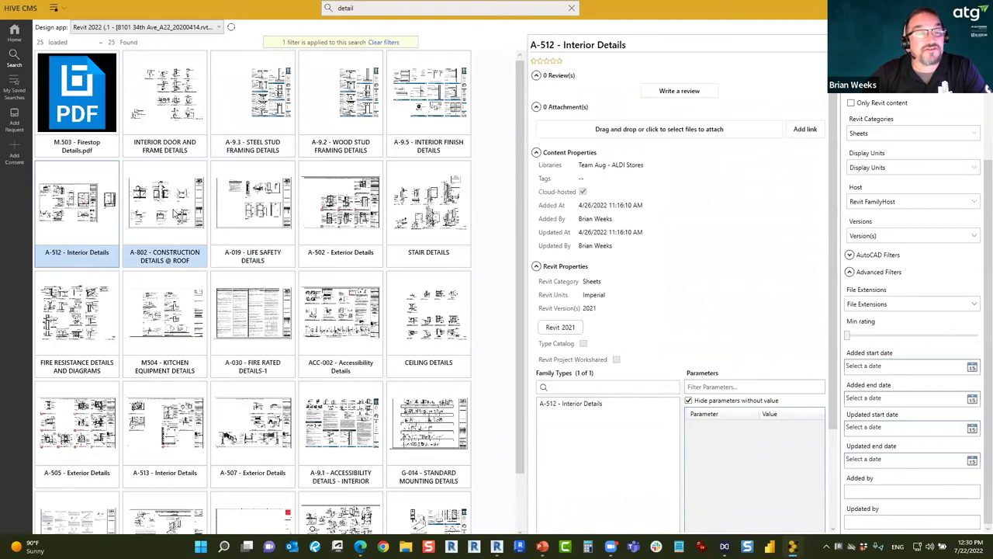
click(165, 225)
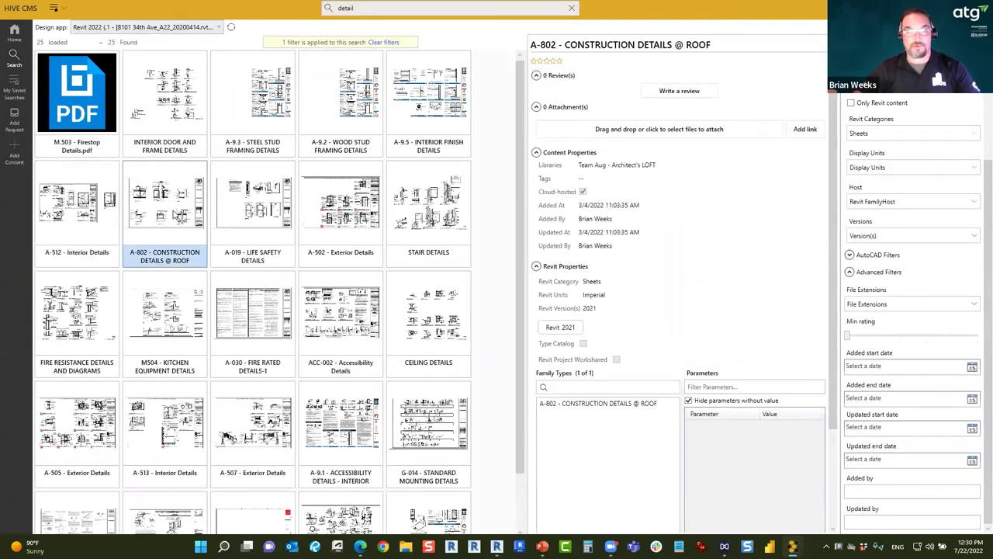
right_click(175, 209)
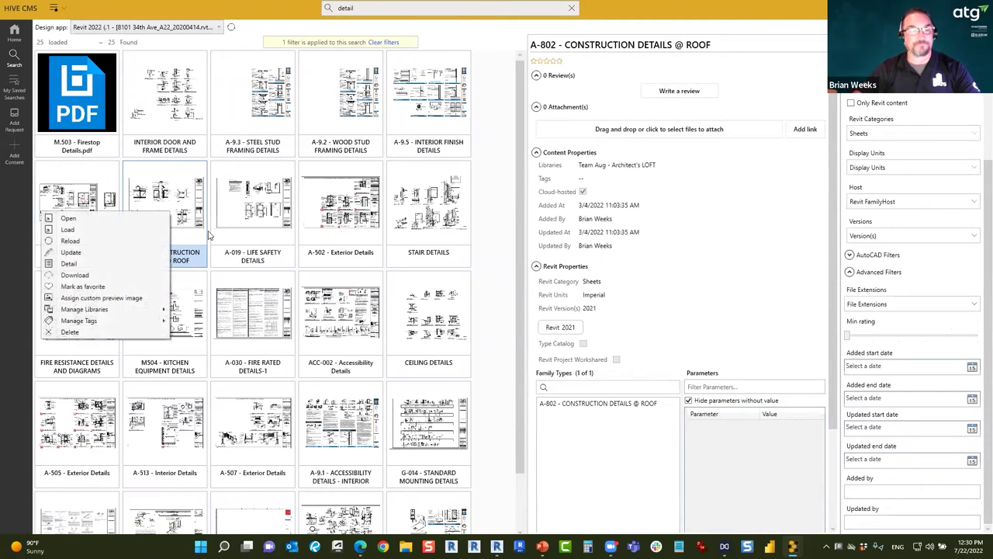
click(178, 192)
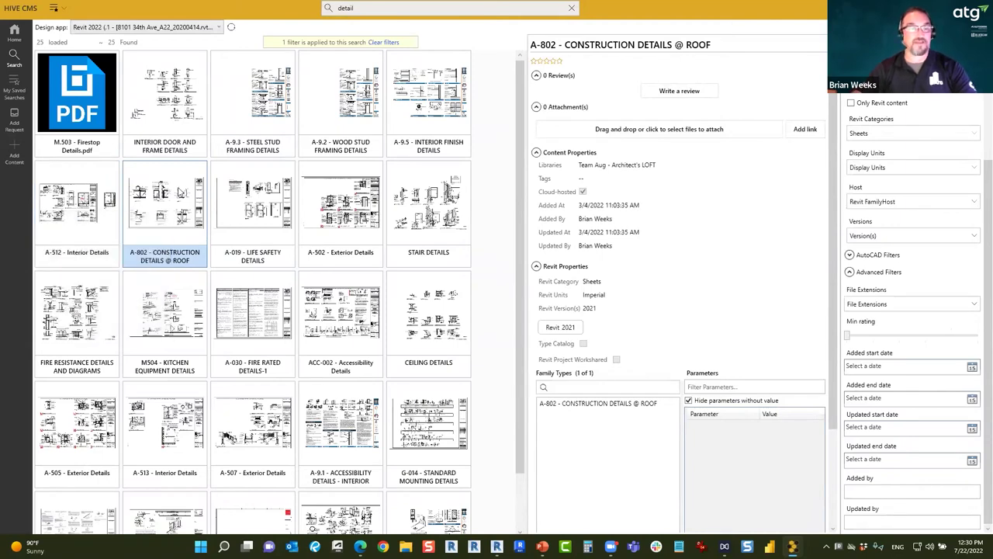
right_click(186, 203)
click(88, 216)
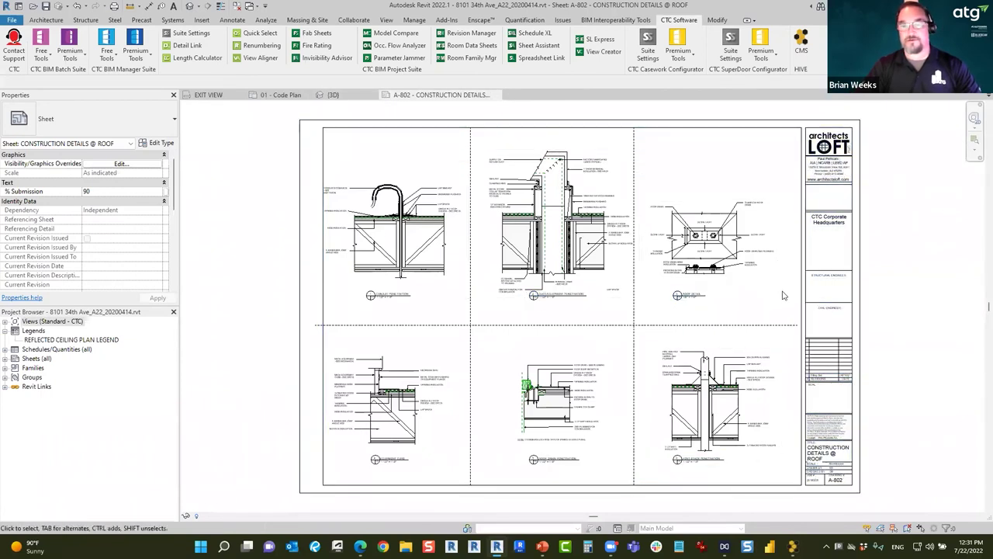
- Inspect the roof details and title block on sheet A-802, then return to HIVE CMS
click(425, 286)
scroll(388, 299, up, 5)
scroll(334, 354, down, 5)
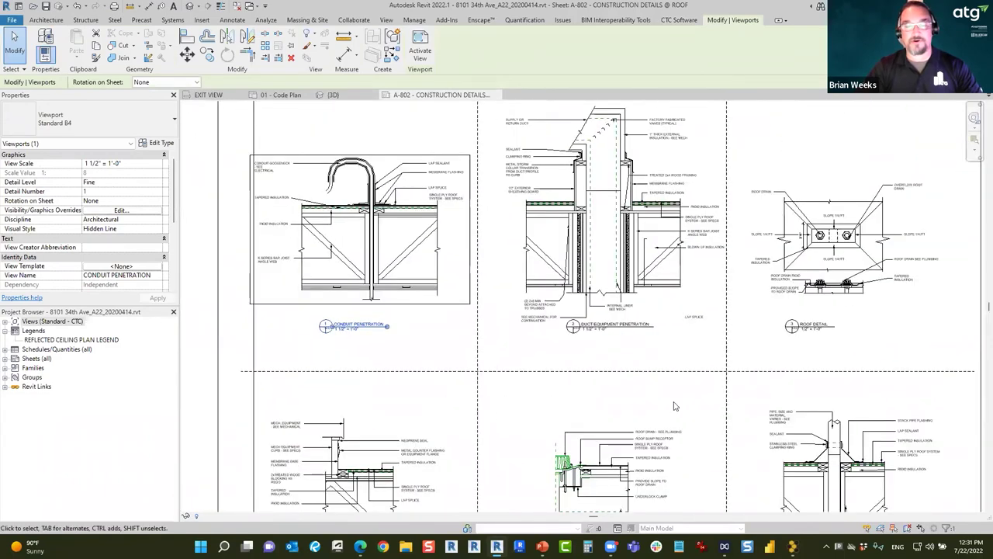
scroll(744, 376, up, 4)
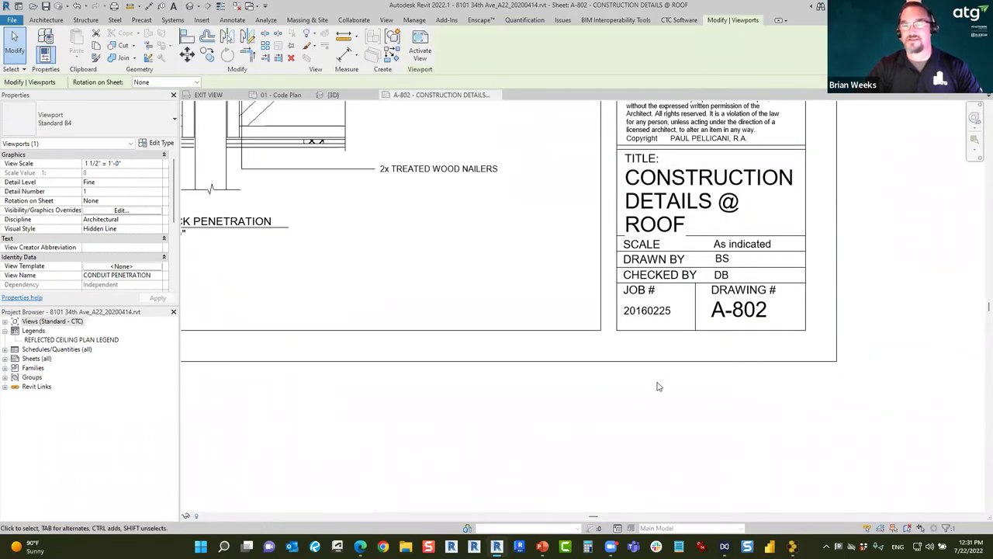
scroll(583, 388, down, 3)
scroll(700, 466, down, 1)
key(alt+Tab)
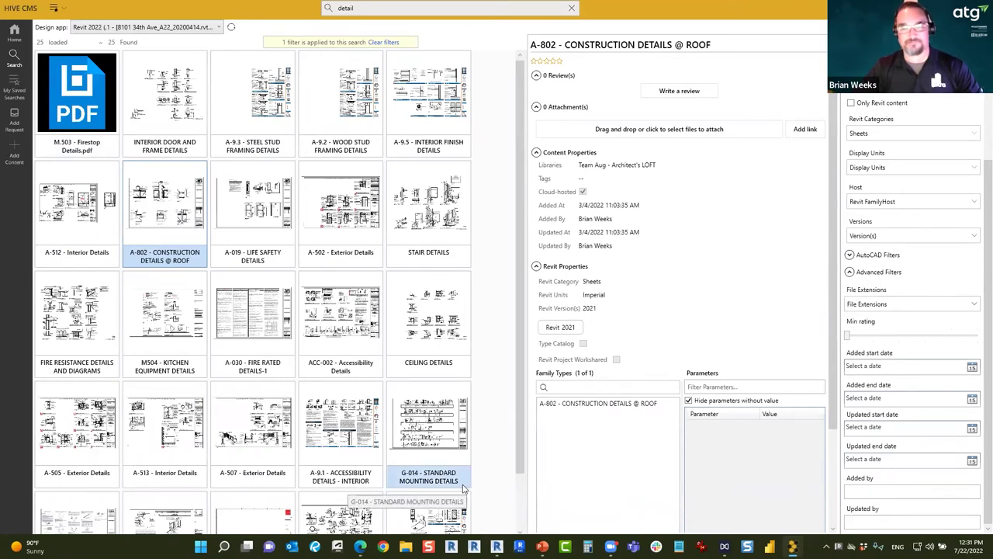
- Clear the 'detail' search term from the HIVE CMS search box
scroll(341, 458, down, 2)
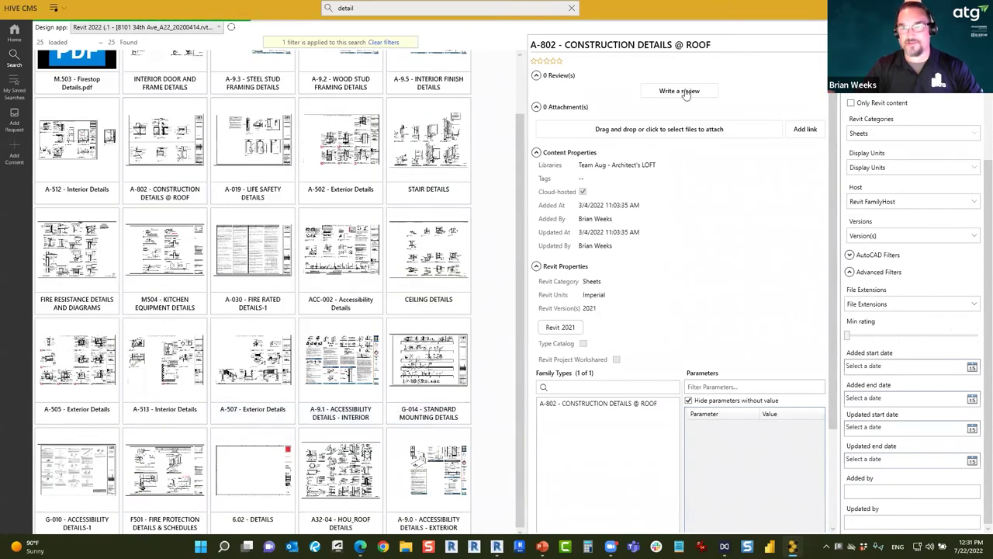
scroll(431, 326, up, 2)
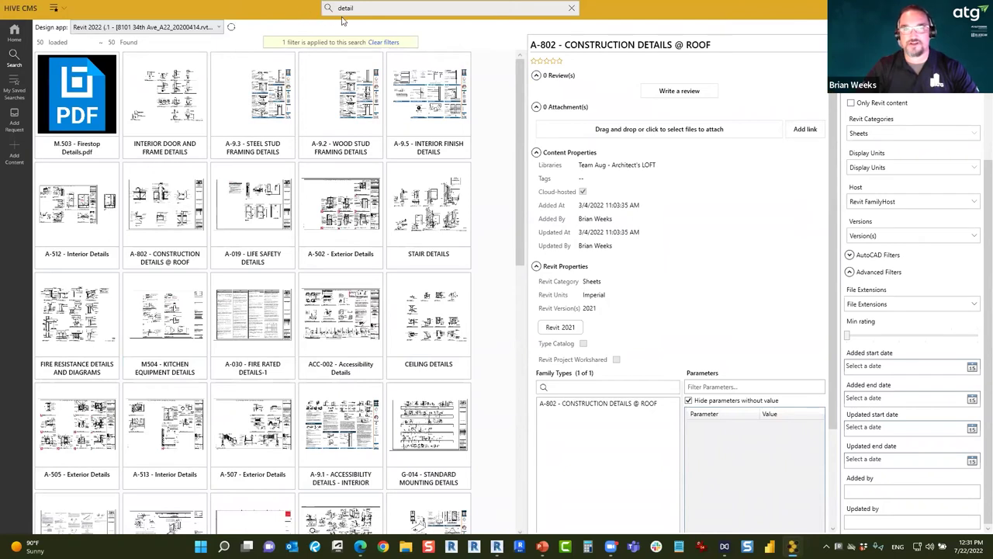
click(571, 8)
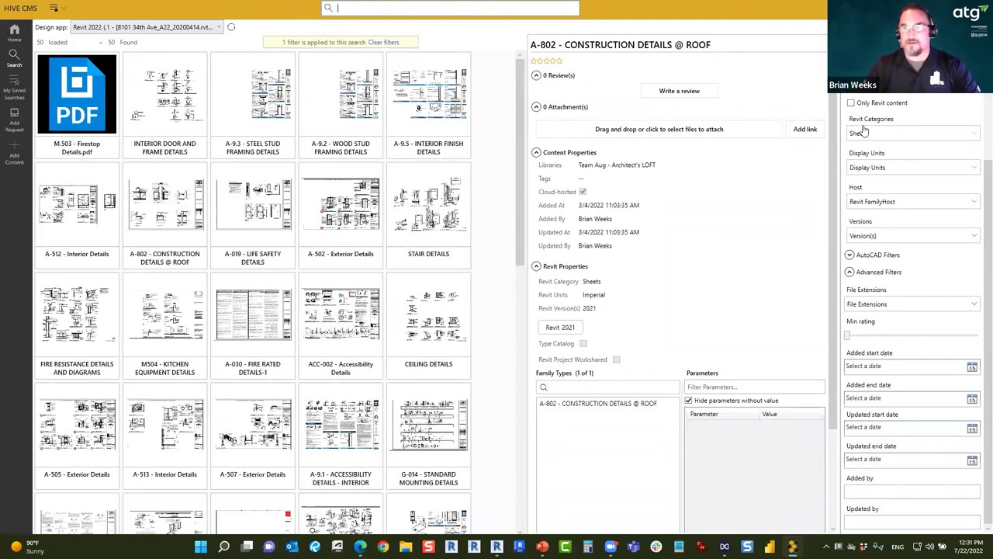
click(889, 137)
- Remove the Sheets category filter from the search
click(834, 221)
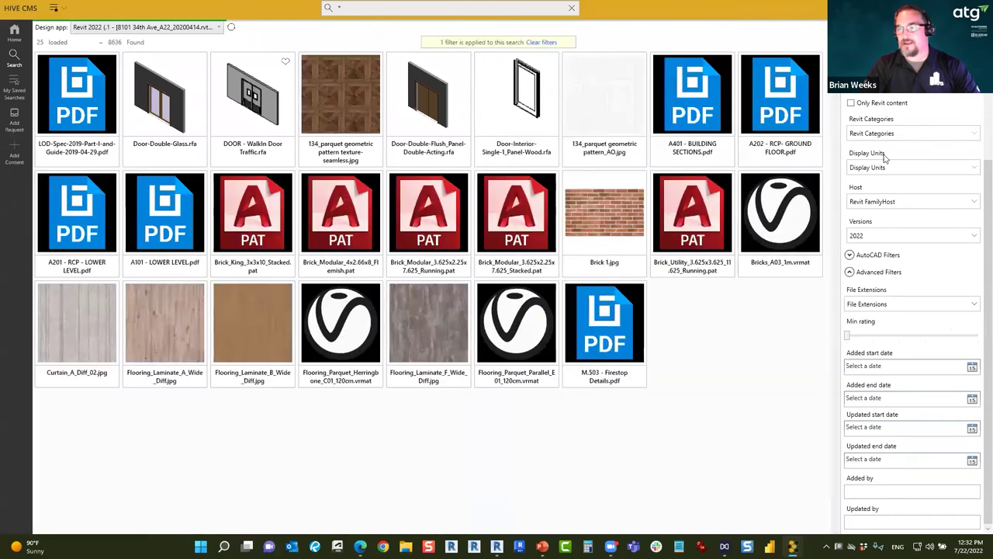
click(885, 134)
scroll(918, 242, up, 10)
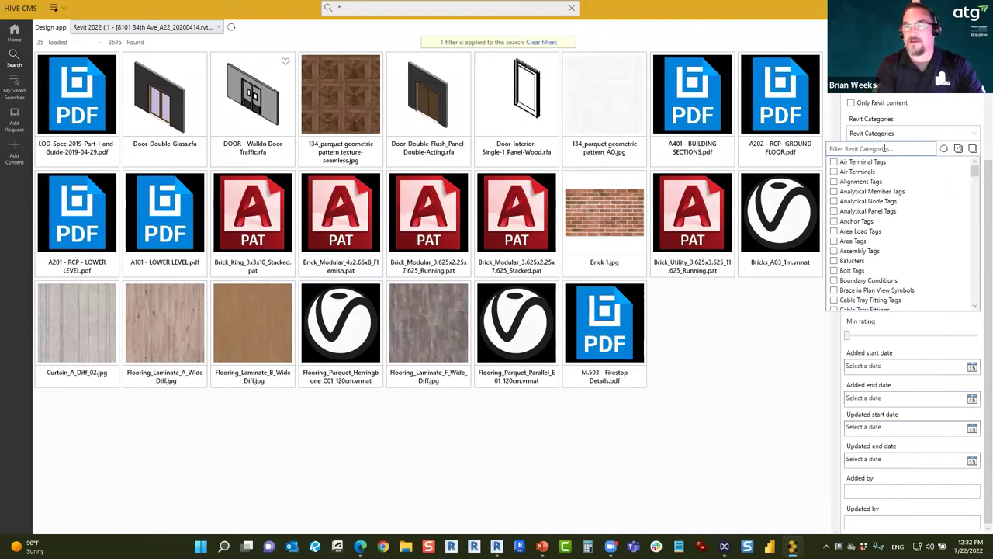
text(ca)
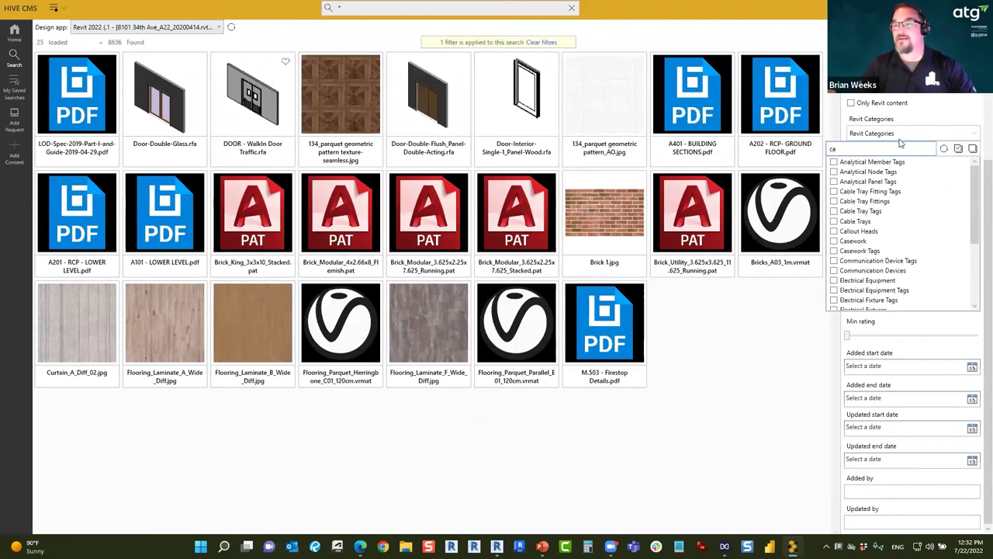
click(921, 102)
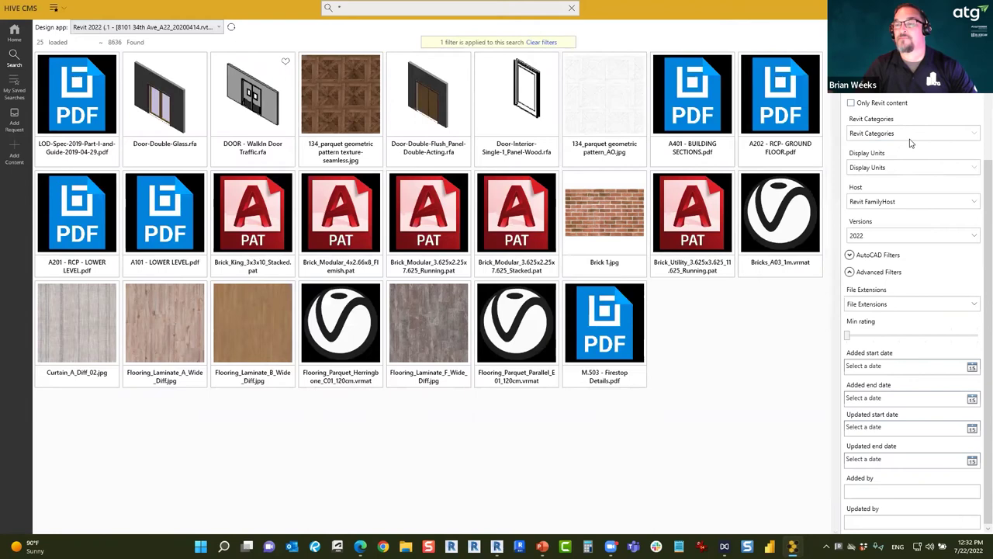
scroll(900, 139, up, 3)
- Filter the results to the CA tag and remove the 2022 version filter
click(887, 132)
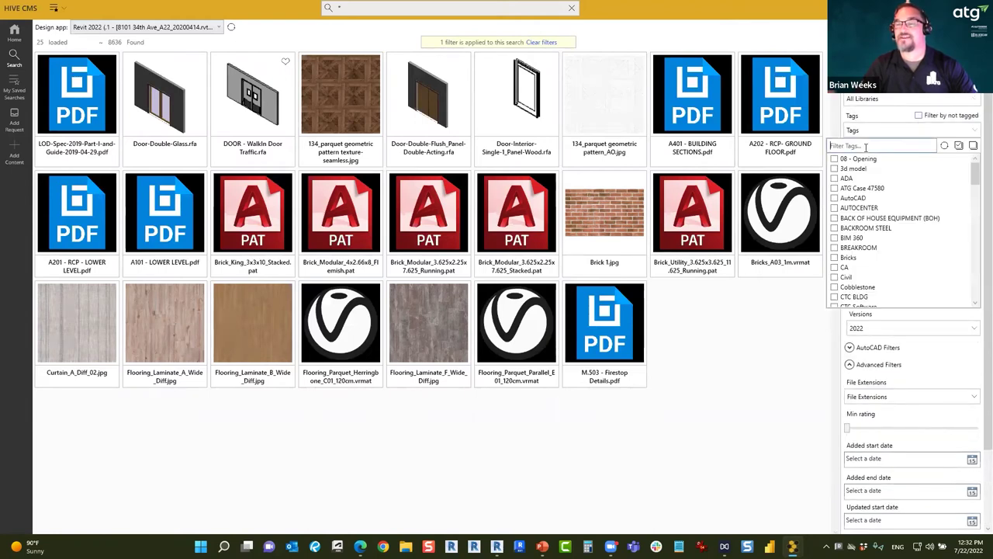
text(ca)
click(834, 178)
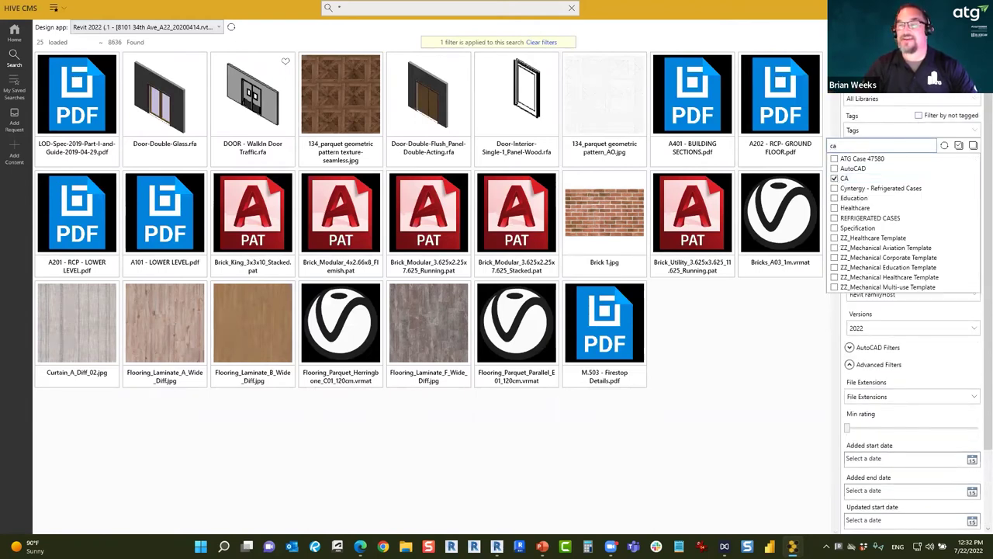
click(912, 327)
click(834, 406)
click(834, 406)
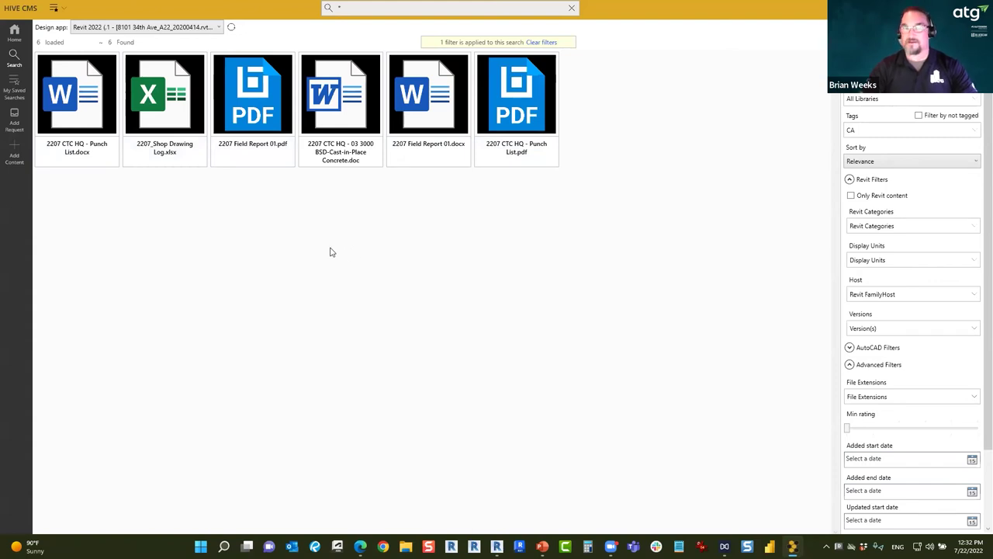
- Start assigning tags to the Cast-in-Place Concrete document, then cancel without changes
right_click(347, 131)
mouse_move(284, 239)
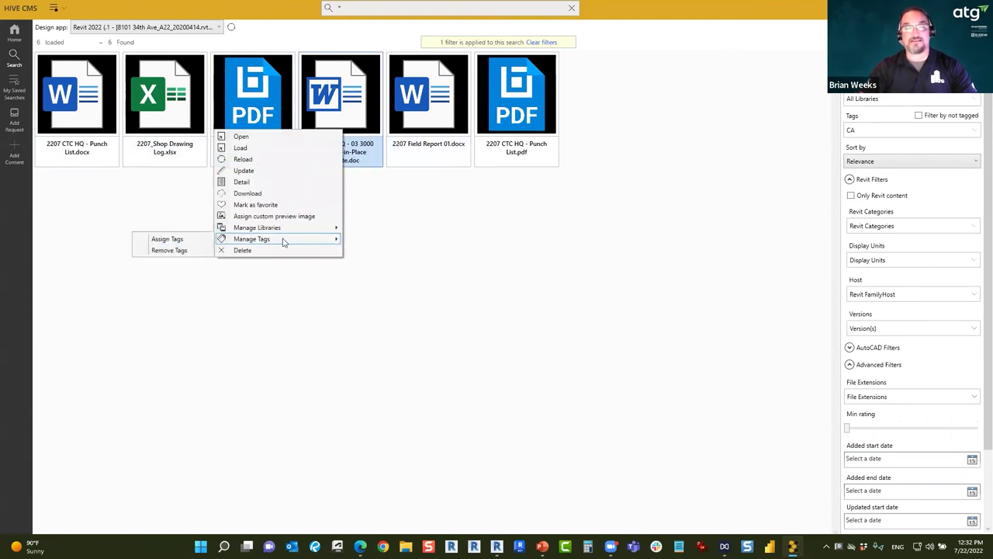
click(201, 239)
scroll(456, 260, down, 3)
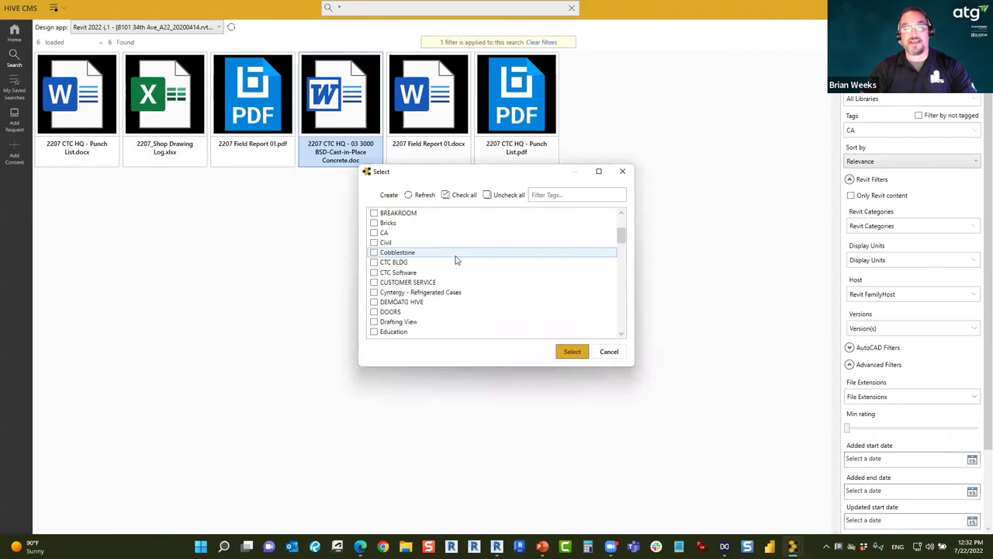
scroll(456, 260, down, 6)
click(365, 116)
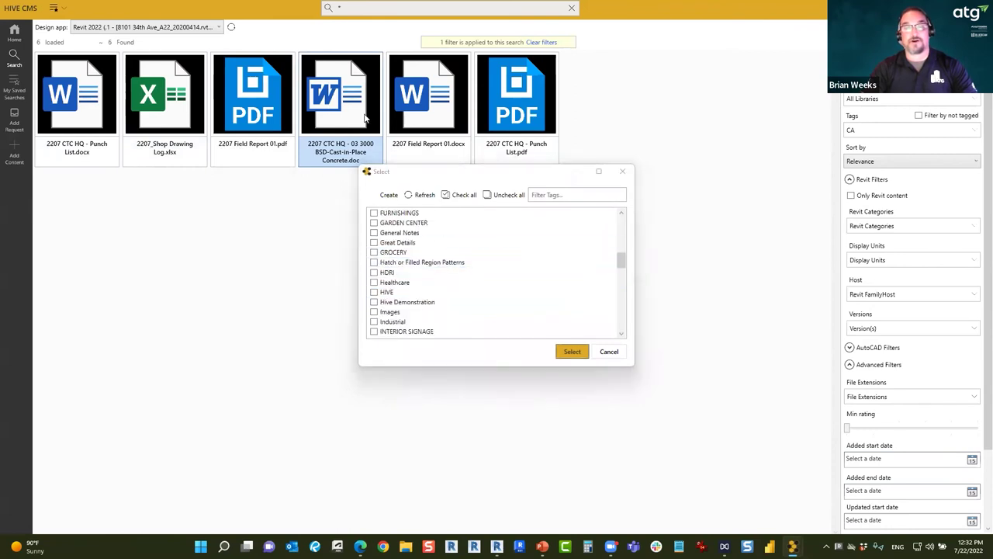
click(608, 353)
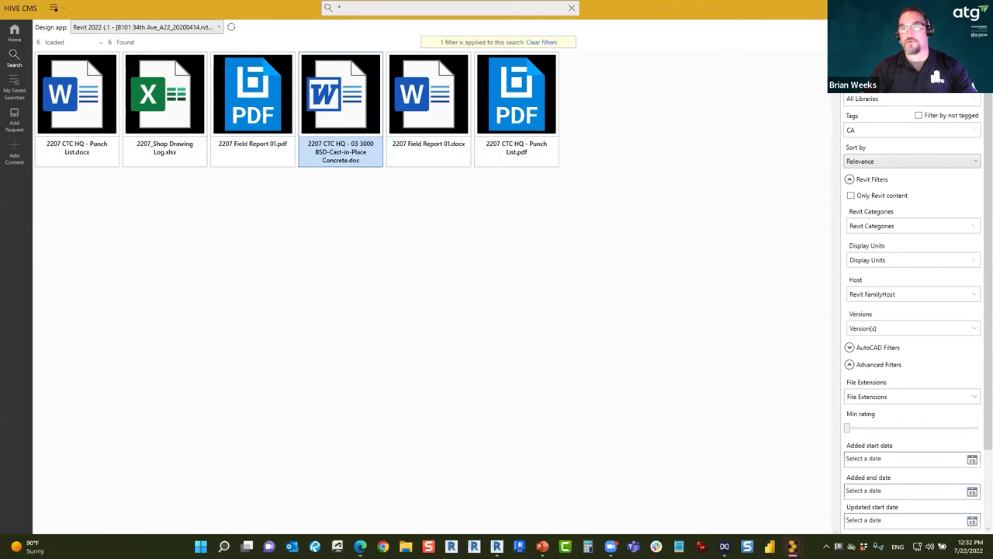
- Review each CA file's details and tags, ending with the Punch List, then search '2207'
click(328, 163)
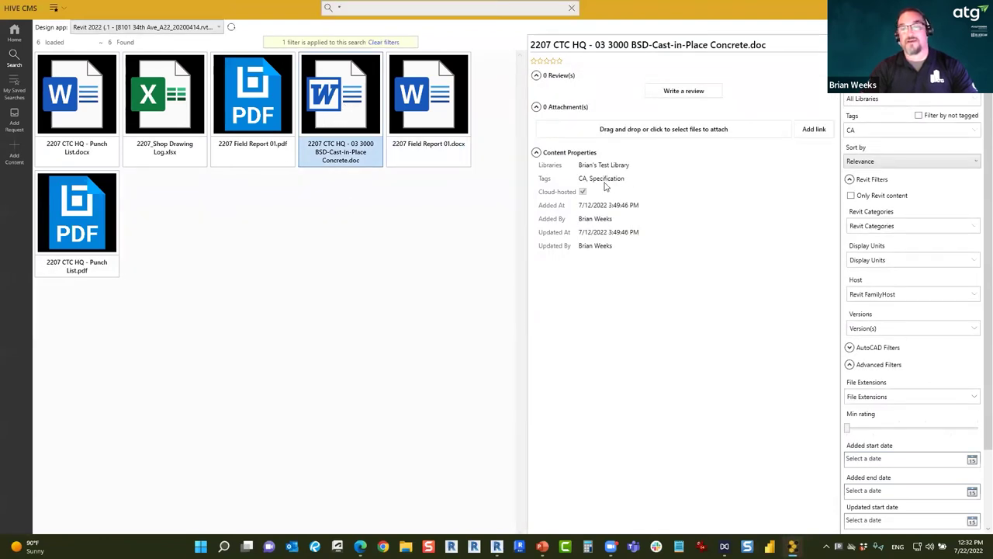
click(453, 121)
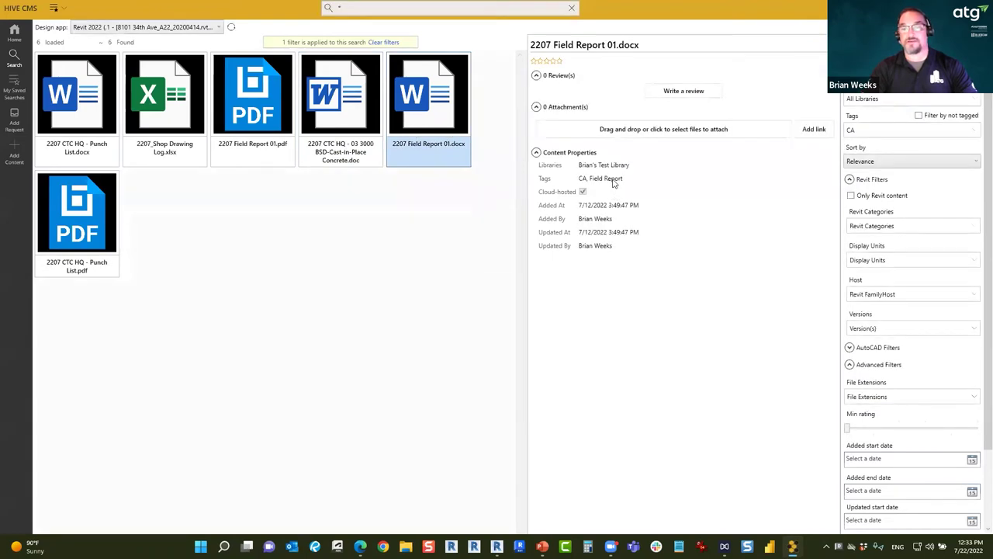
click(248, 124)
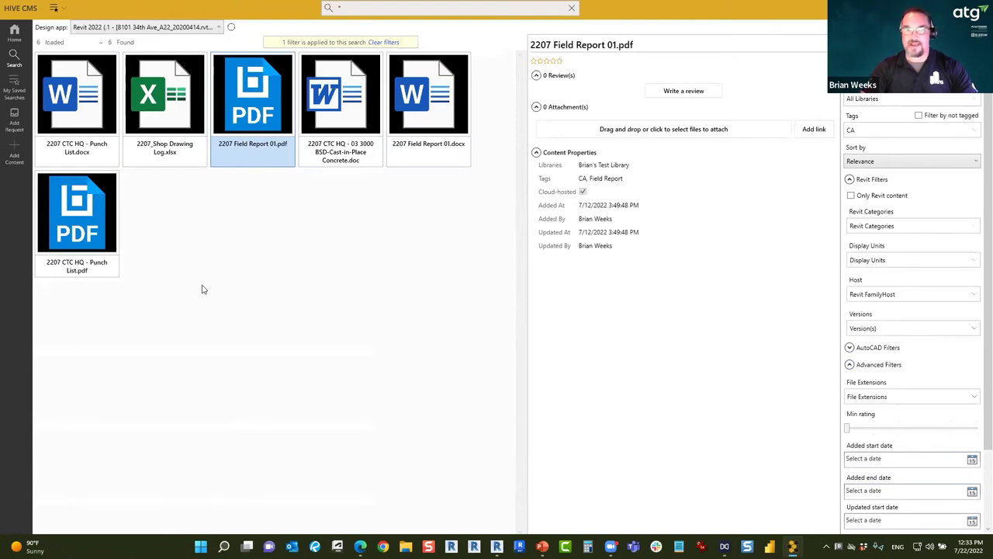
click(178, 139)
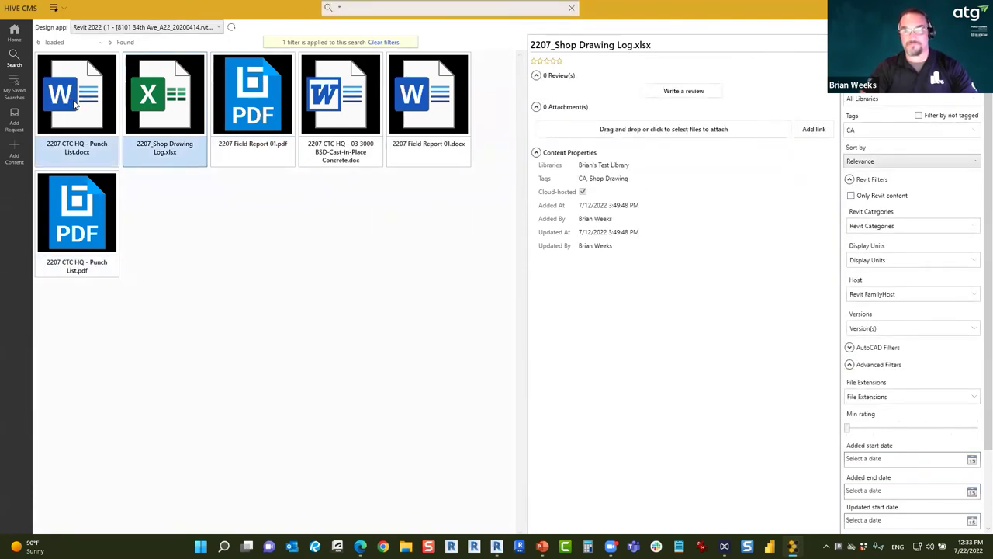
click(112, 122)
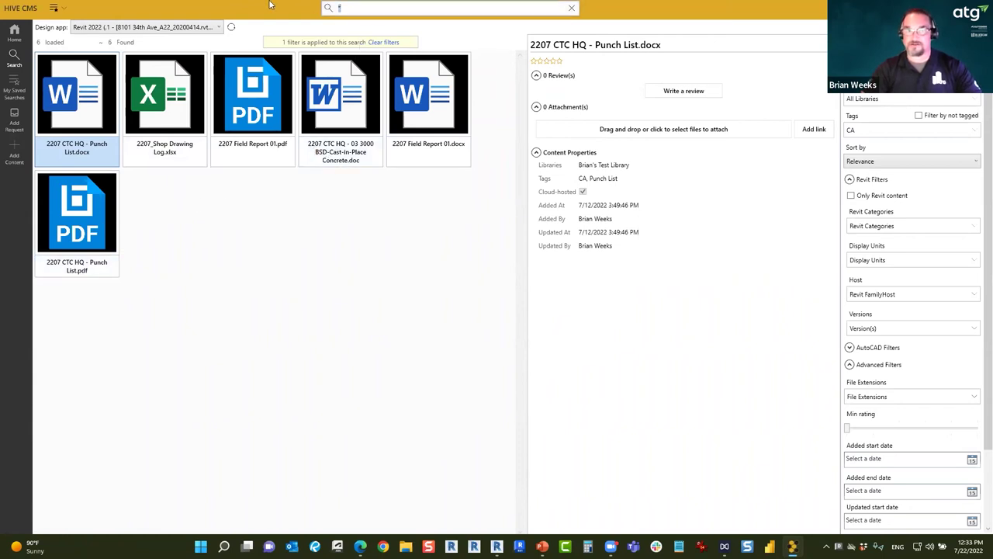
text(2207)
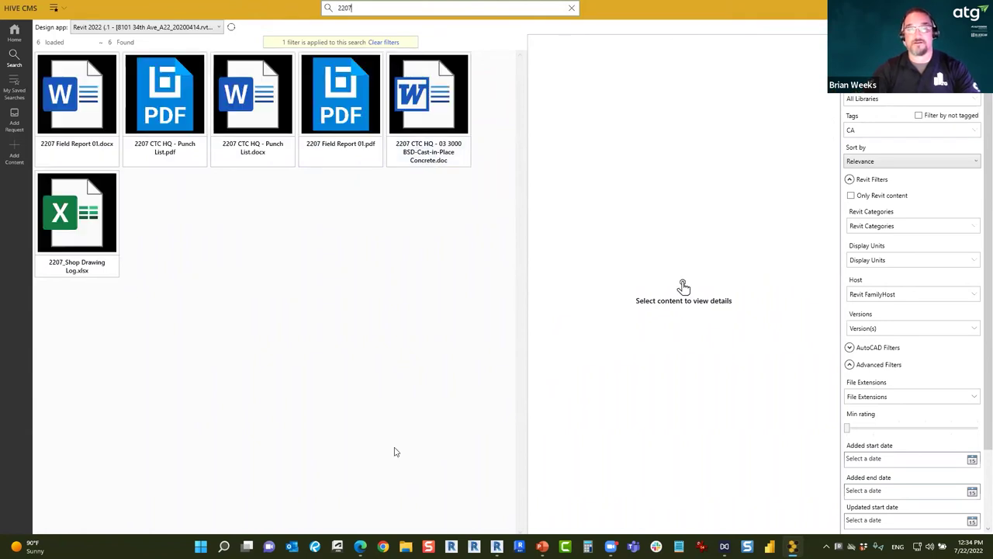
- Add the Punch List tag to the CA tag filter
click(873, 136)
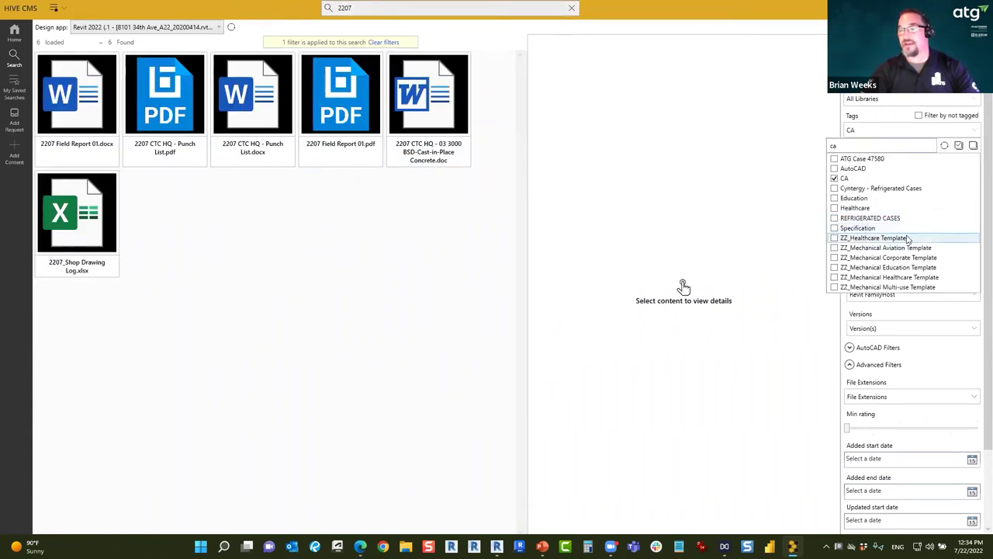
double_click(853, 147)
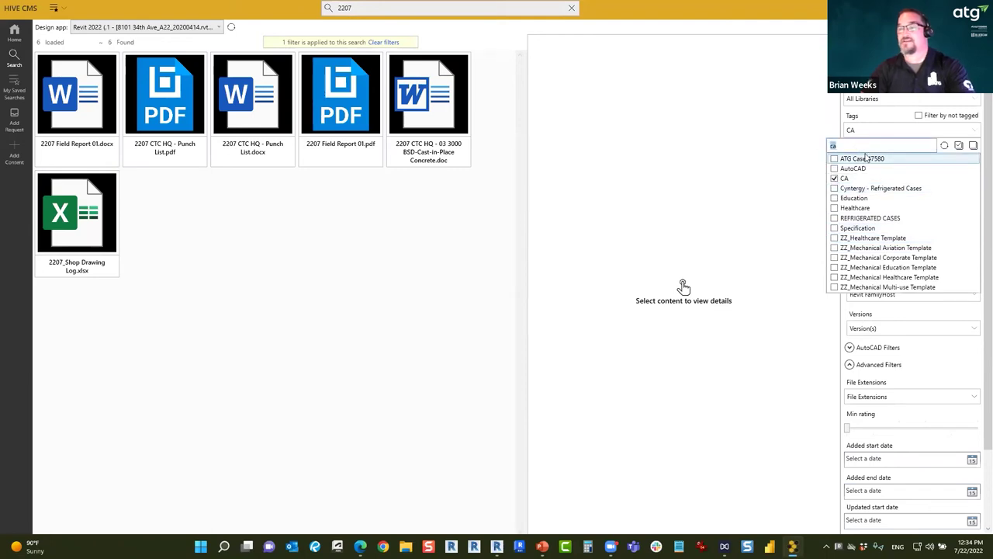
key(BackSpace)
scroll(869, 264, down, 5)
scroll(869, 268, down, 5)
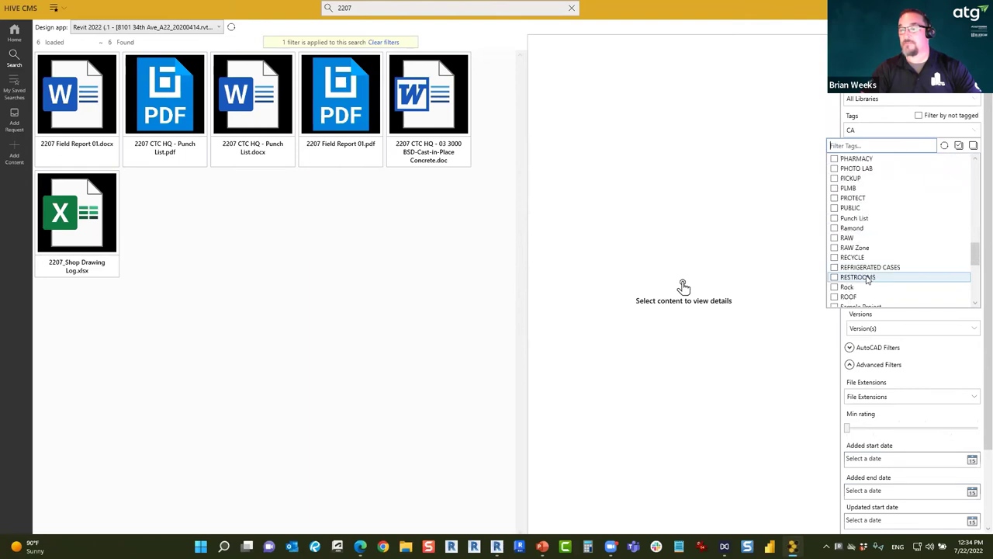
click(834, 218)
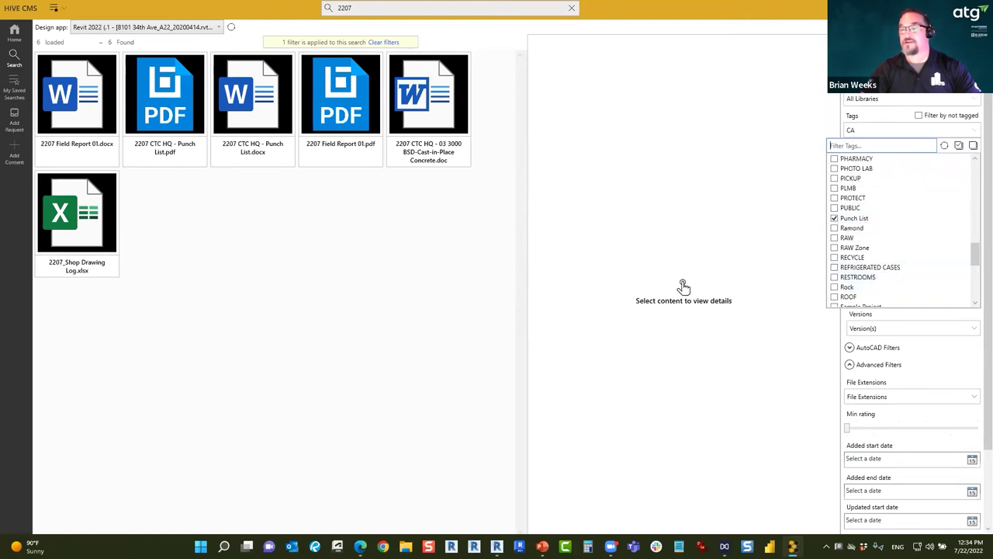
click(566, 233)
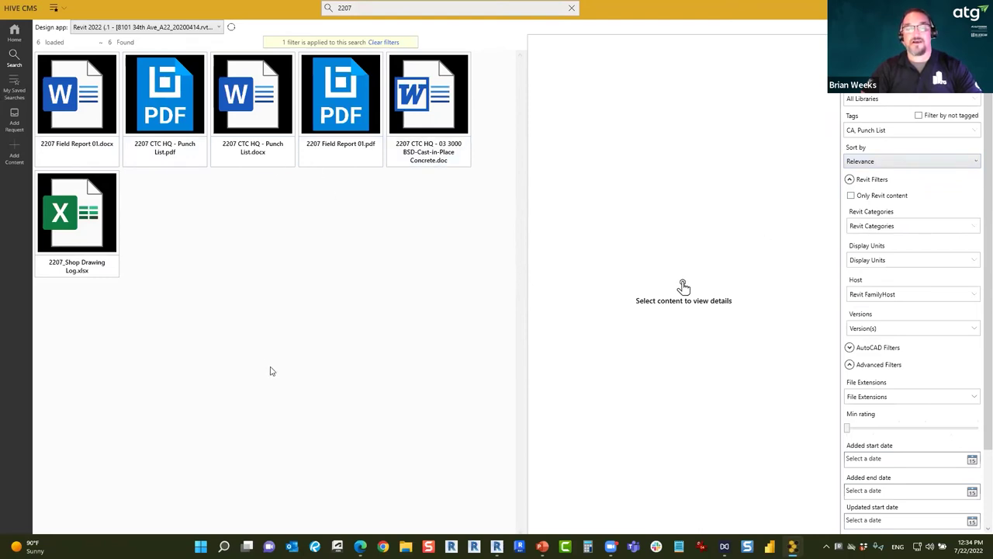
- Clear the search and all filters, then filter by the Shop Drawing tag
click(571, 7)
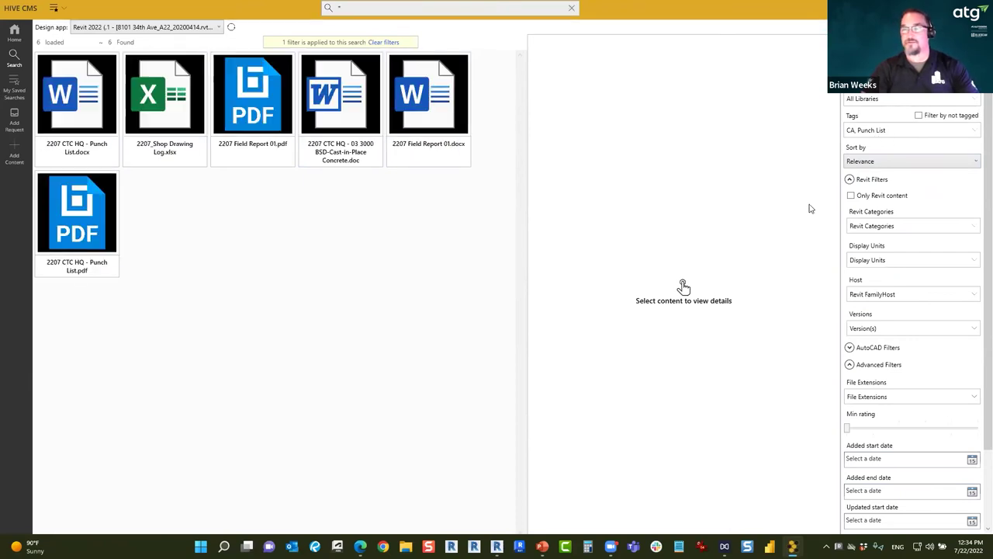
click(385, 43)
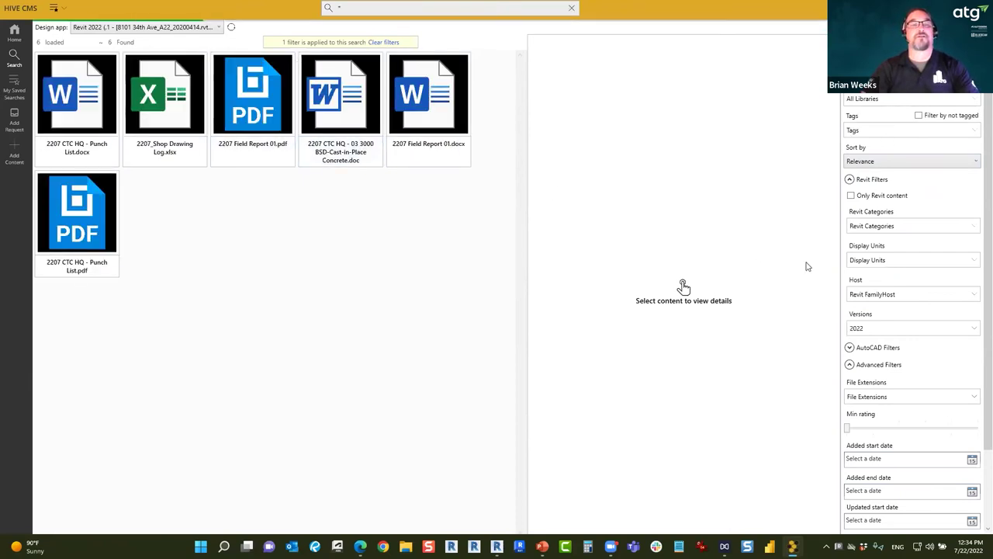
click(886, 130)
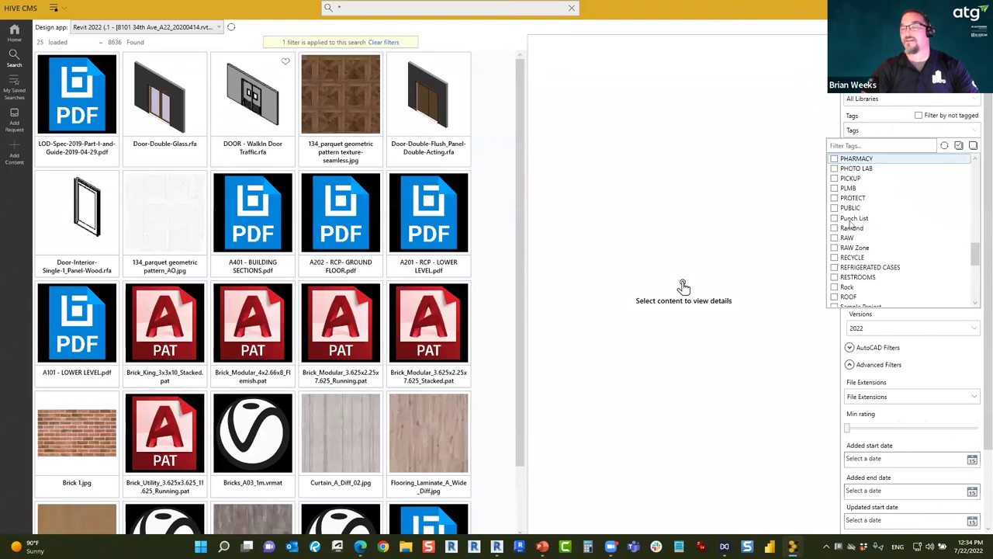
scroll(888, 243, down, 5)
scroll(854, 261, up, 3)
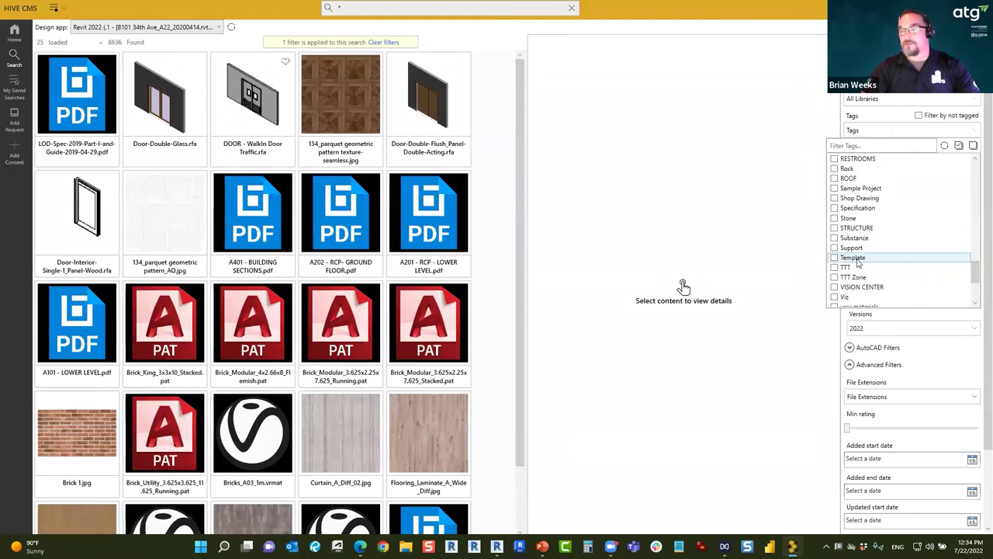
scroll(869, 242, up, 1)
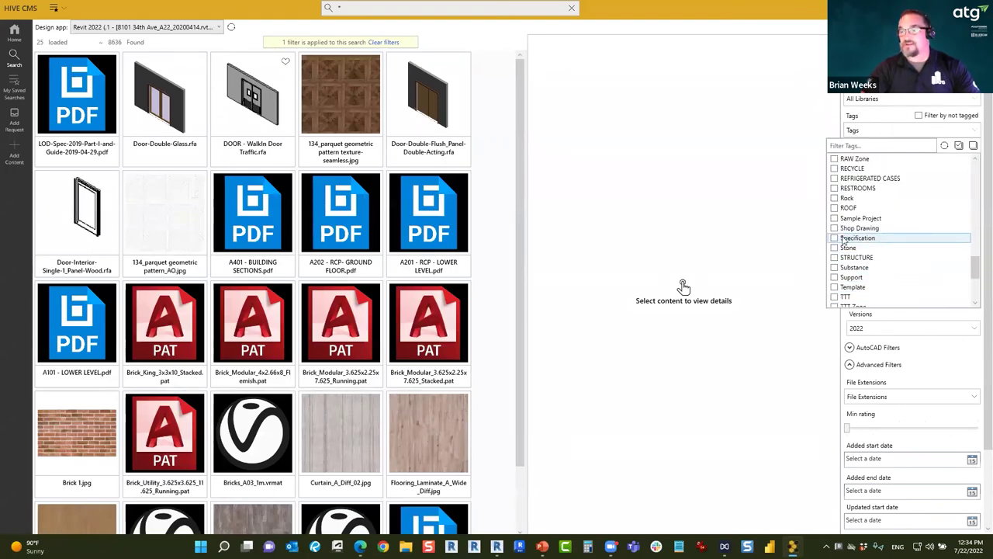
click(834, 228)
click(650, 207)
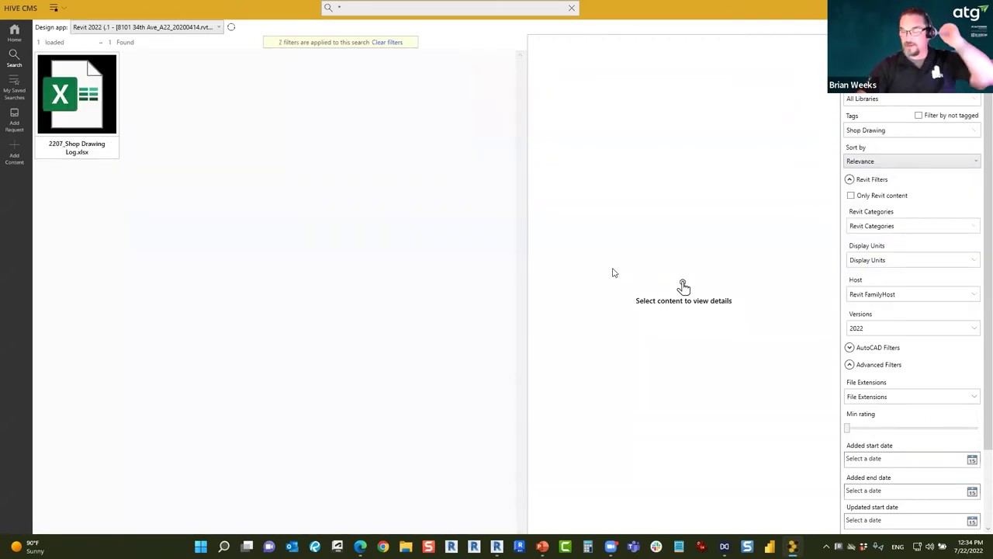
- Switch to the CTC Software CMS page in Edge and open its Tags management page
mouse_move(360, 546)
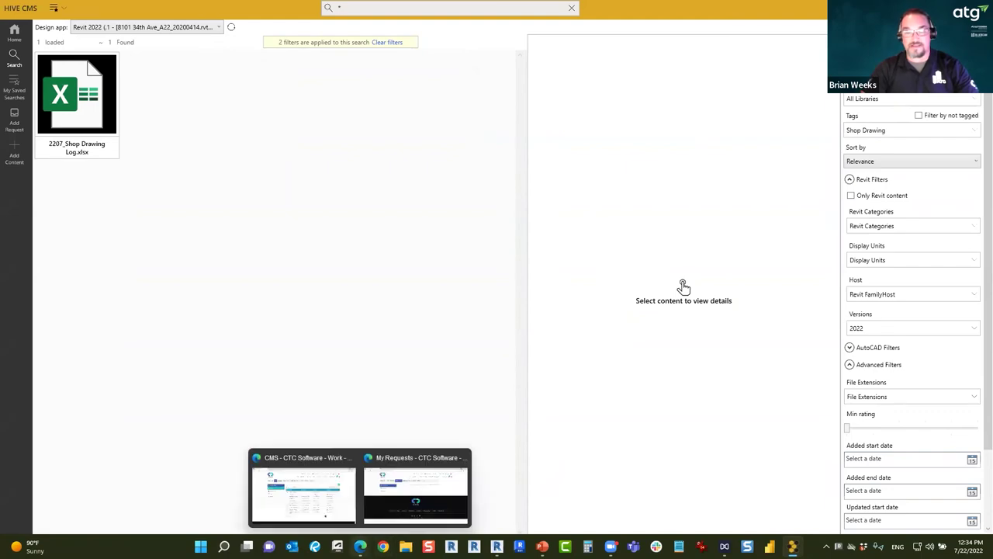
click(302, 485)
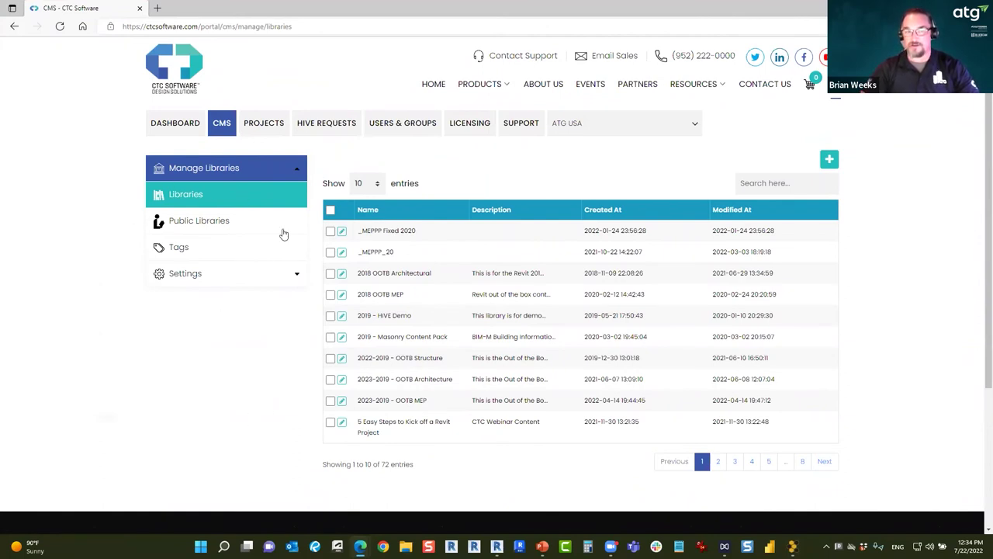
click(195, 250)
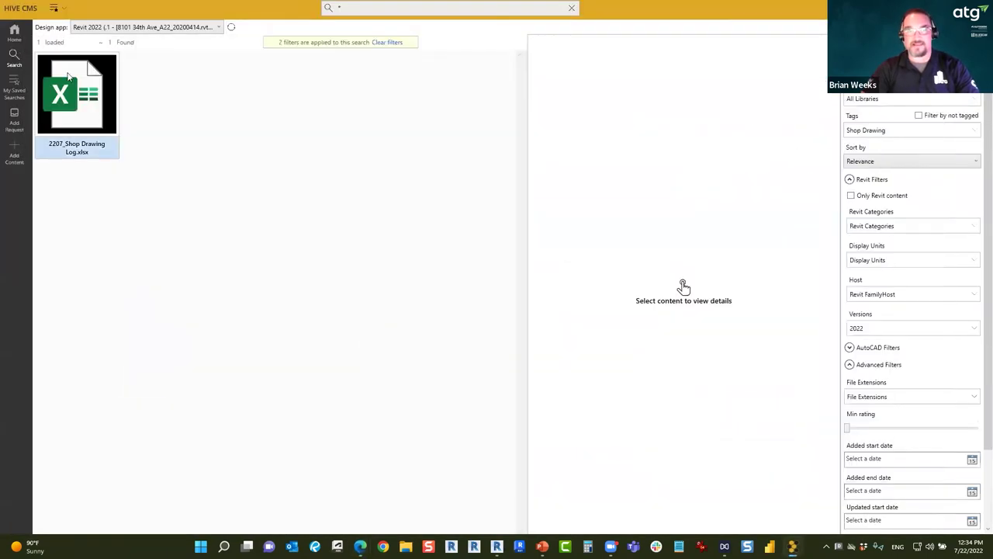
click(97, 114)
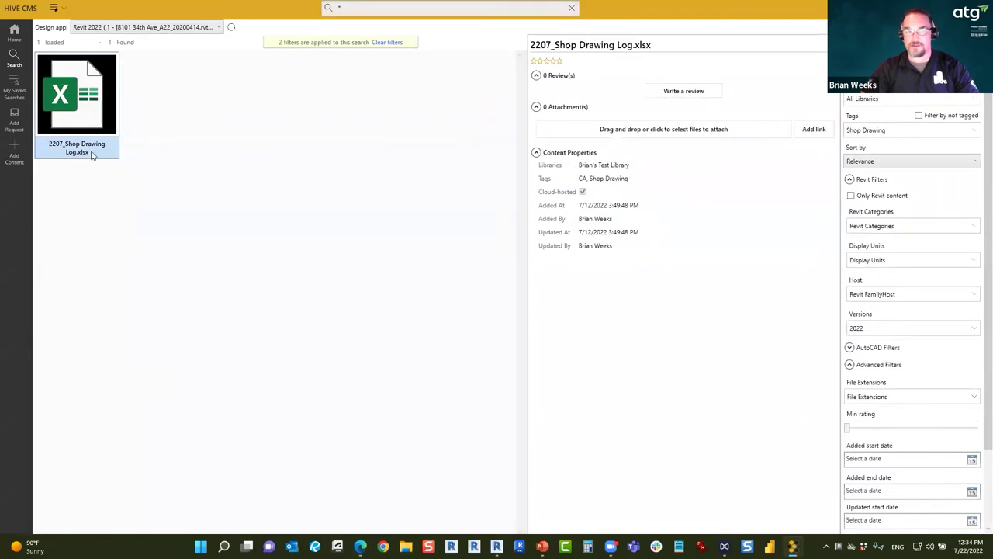
click(83, 107)
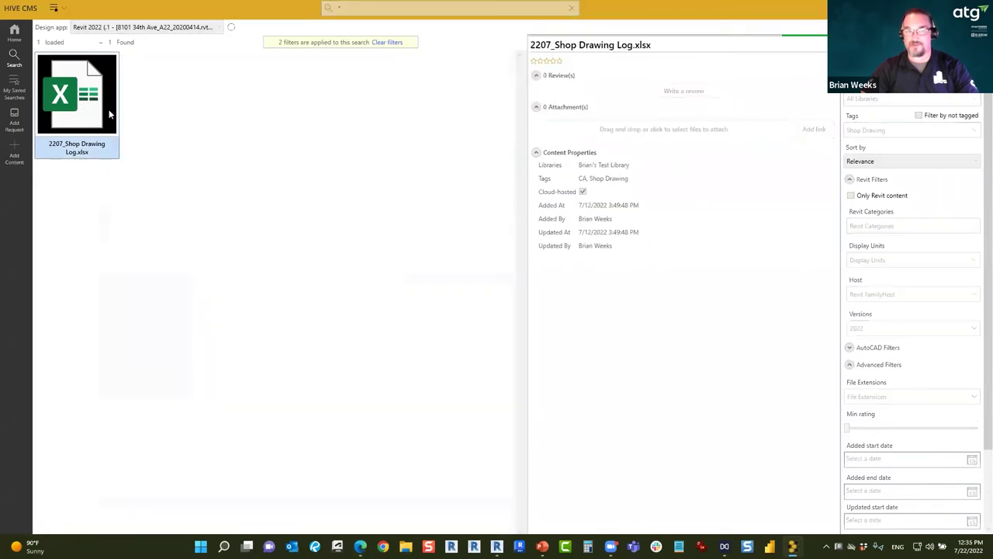
right_click(81, 117)
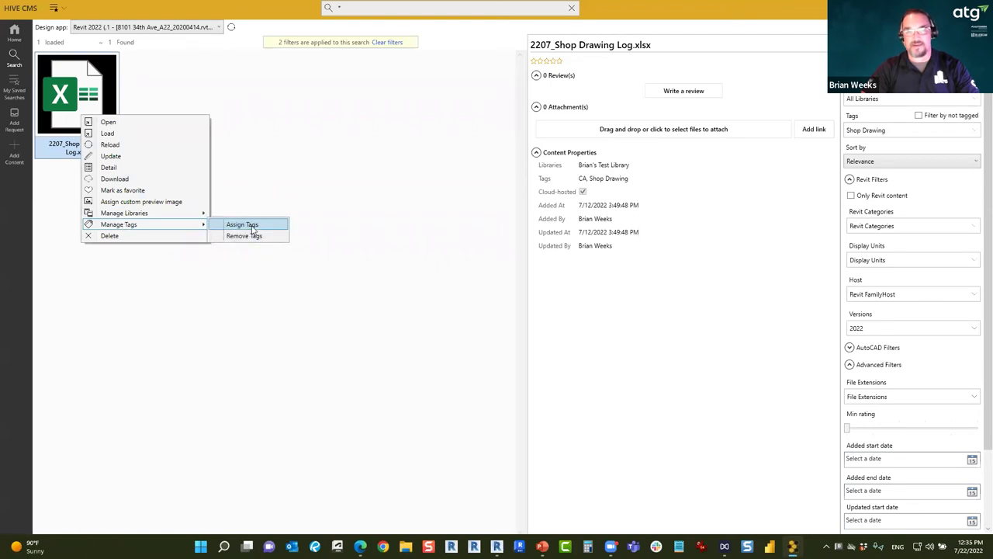
mouse_move(175, 218)
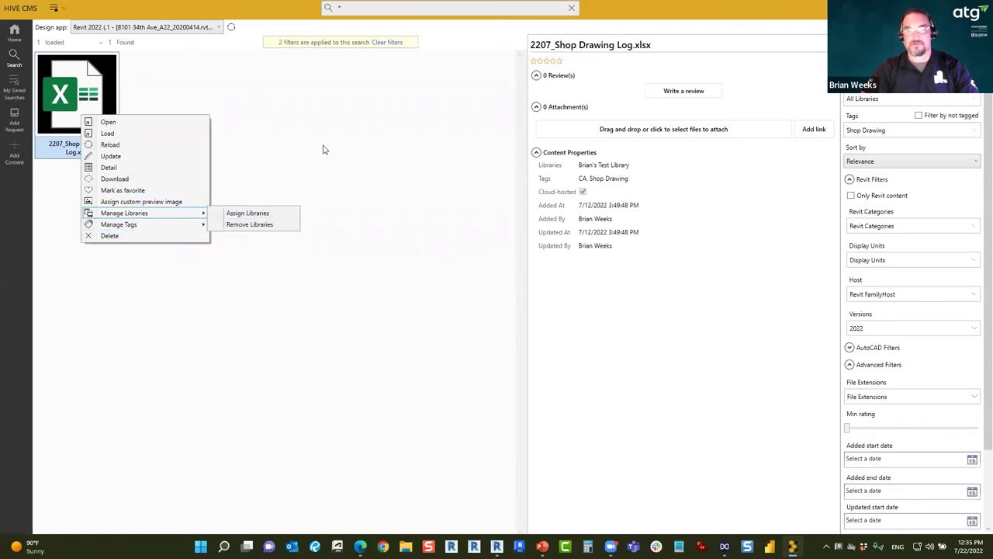
click(246, 213)
scroll(572, 271, down, 10)
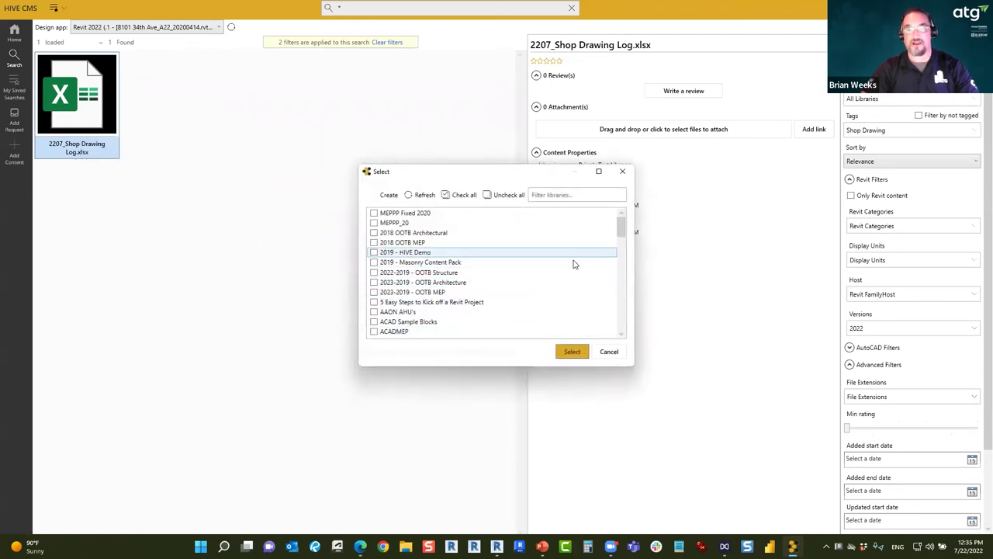
scroll(572, 276, up, 10)
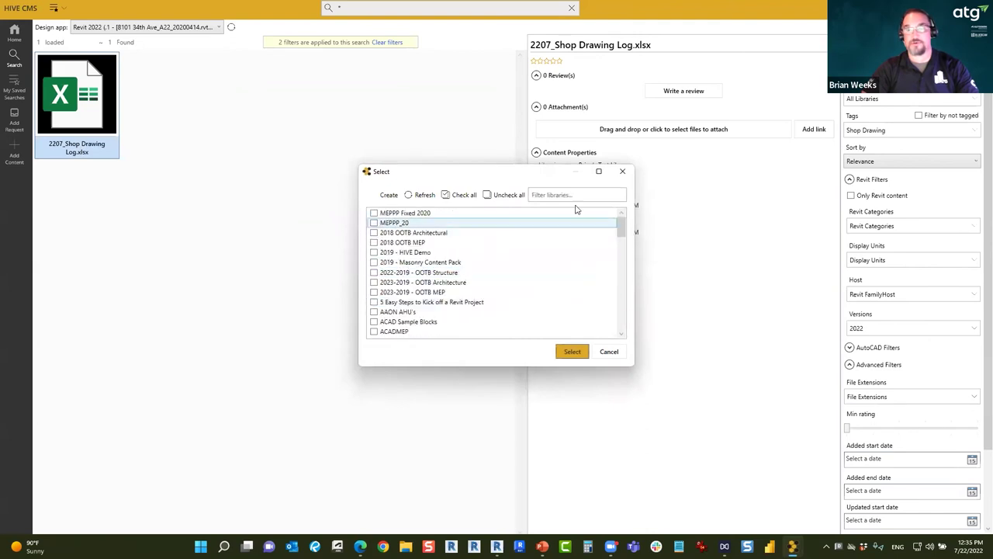
right_click(69, 126)
click(312, 105)
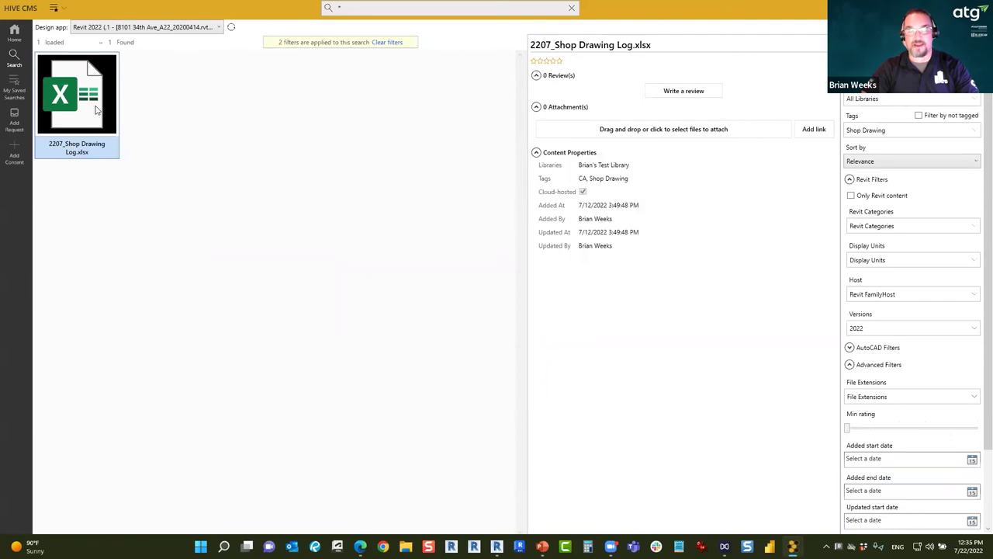
right_click(95, 110)
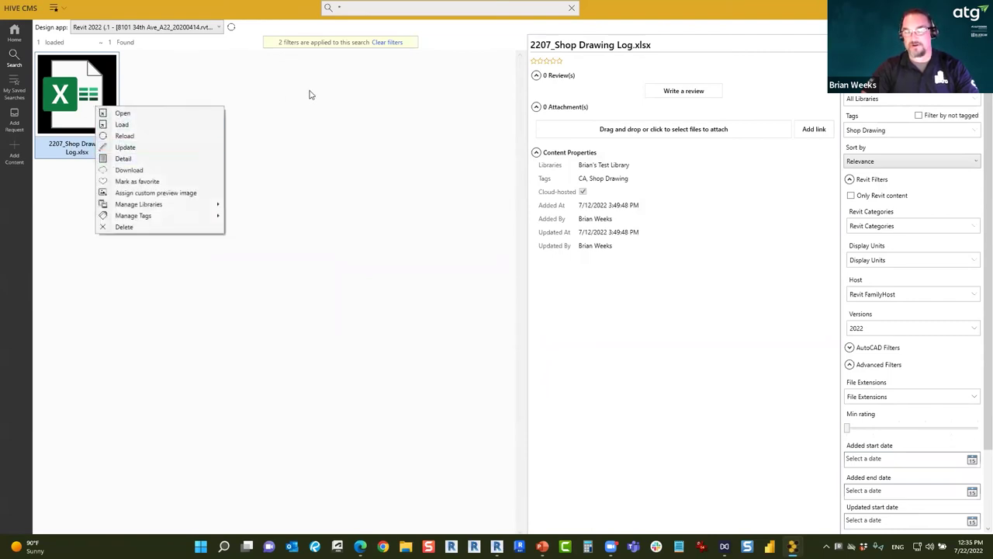
right_click(87, 96)
right_click(85, 92)
mouse_move(159, 191)
click(258, 192)
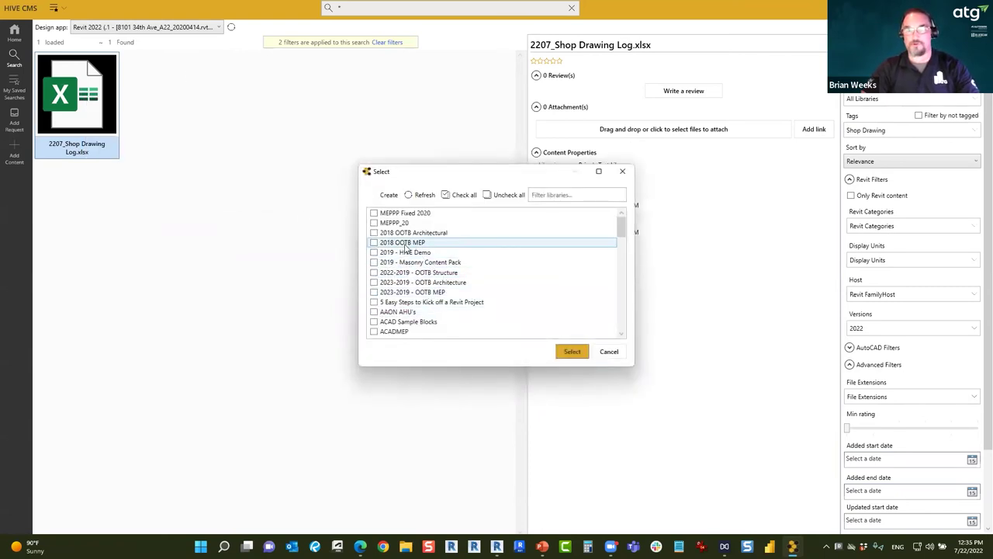
scroll(419, 249, down, 15)
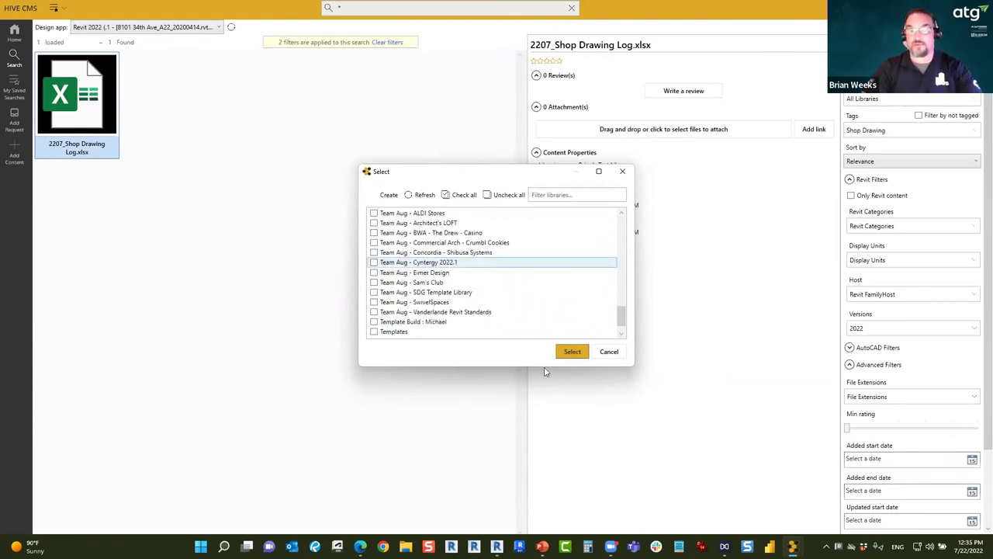
click(609, 351)
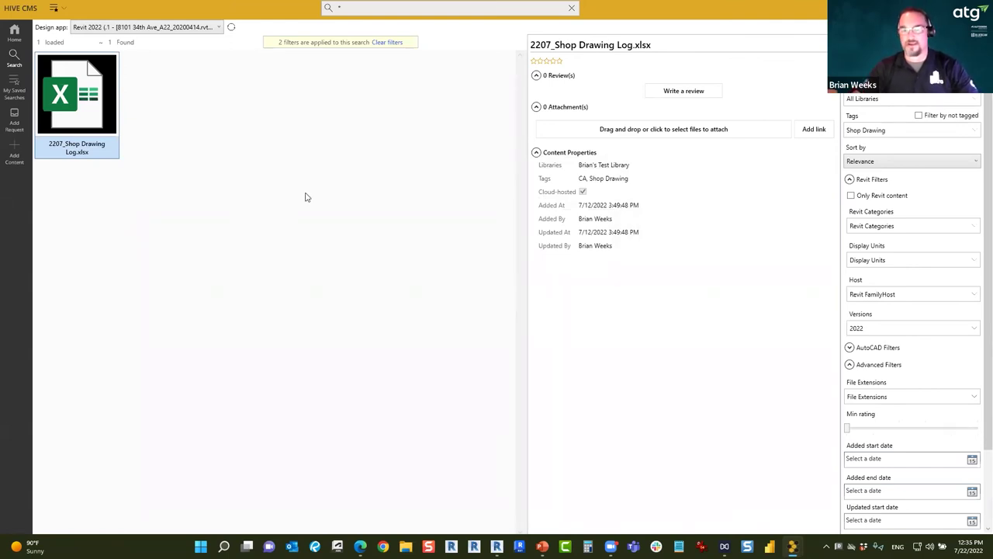
click(14, 31)
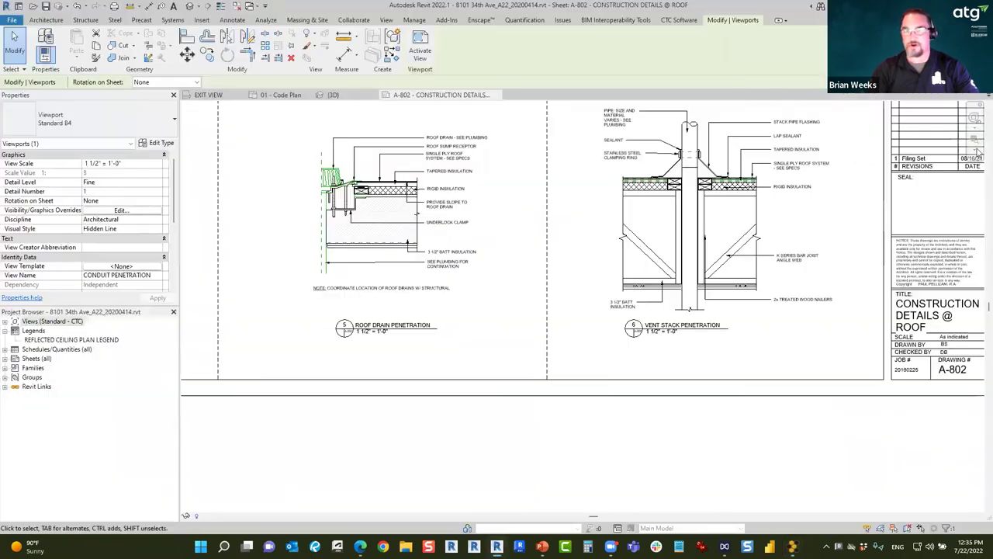
- Zoom sheet A-802 to fit in Revit with ZF, then bring the portal's CMS Tags page forward
click(601, 438)
key(z)
key(f)
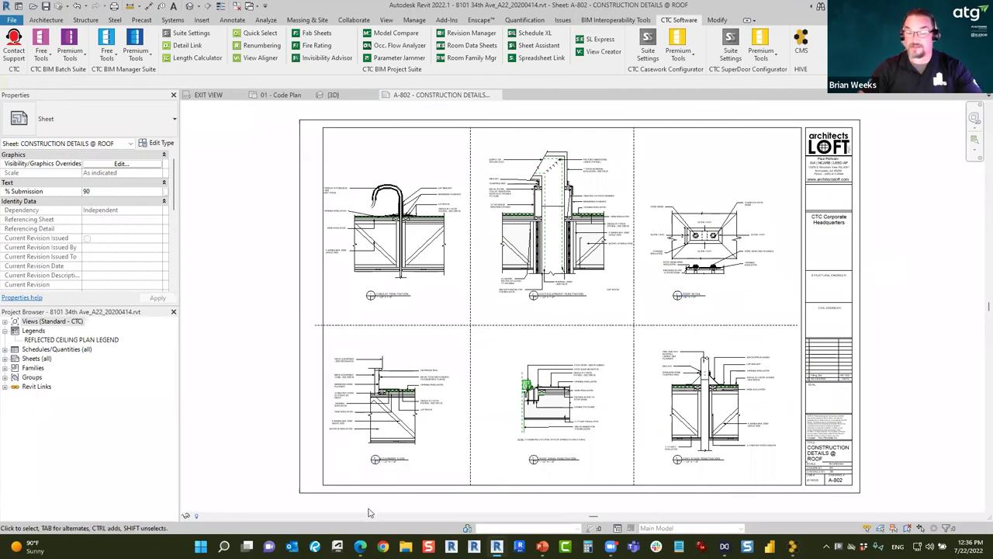
mouse_move(360, 547)
click(297, 485)
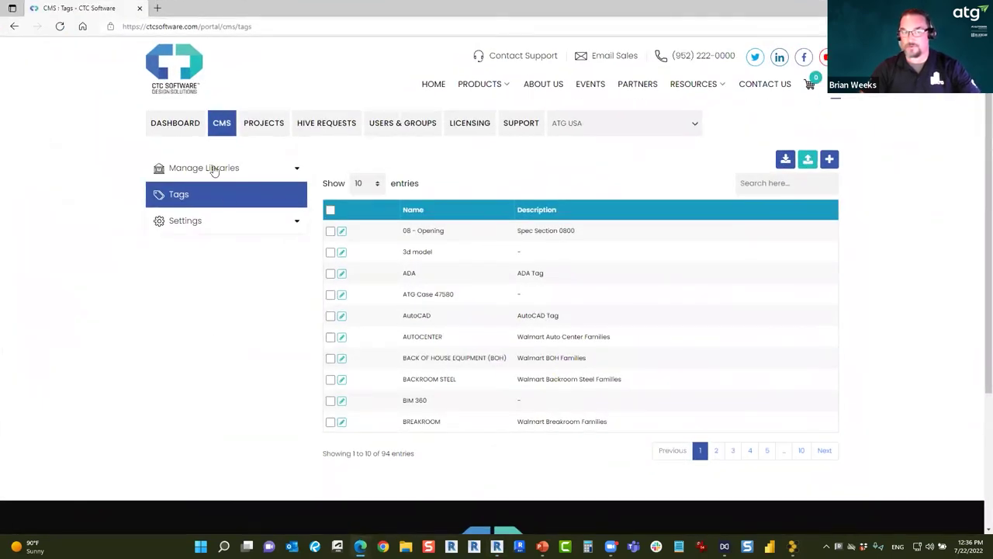
- Show the Enterprise Overview dashboard with 91 total users, 3 active, 3 projects and 0 libraries
click(172, 129)
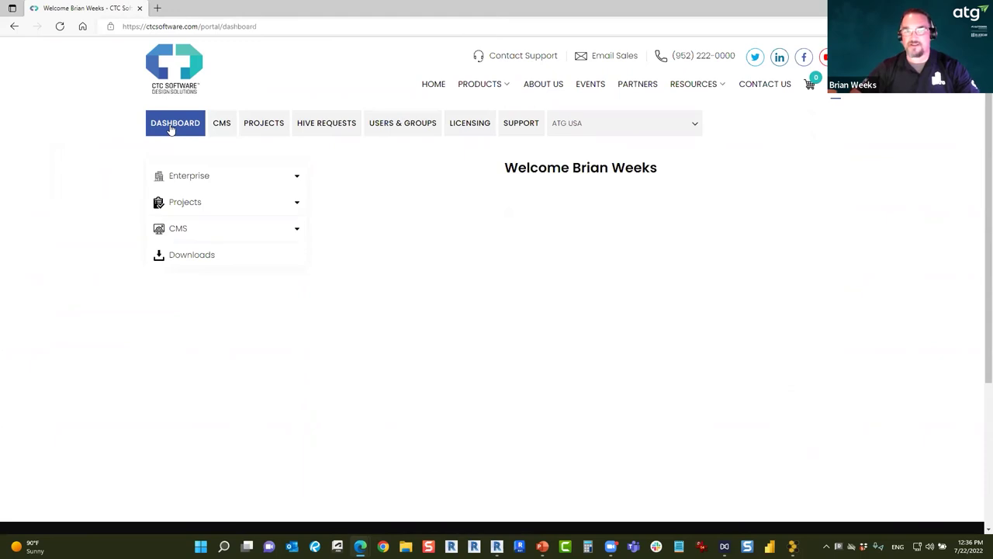
click(241, 175)
click(203, 175)
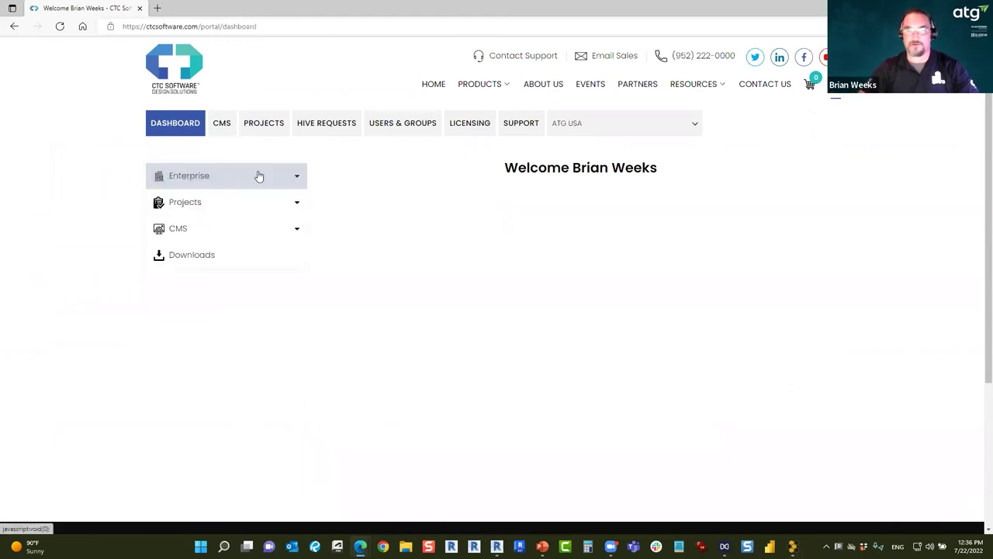
click(229, 177)
click(204, 208)
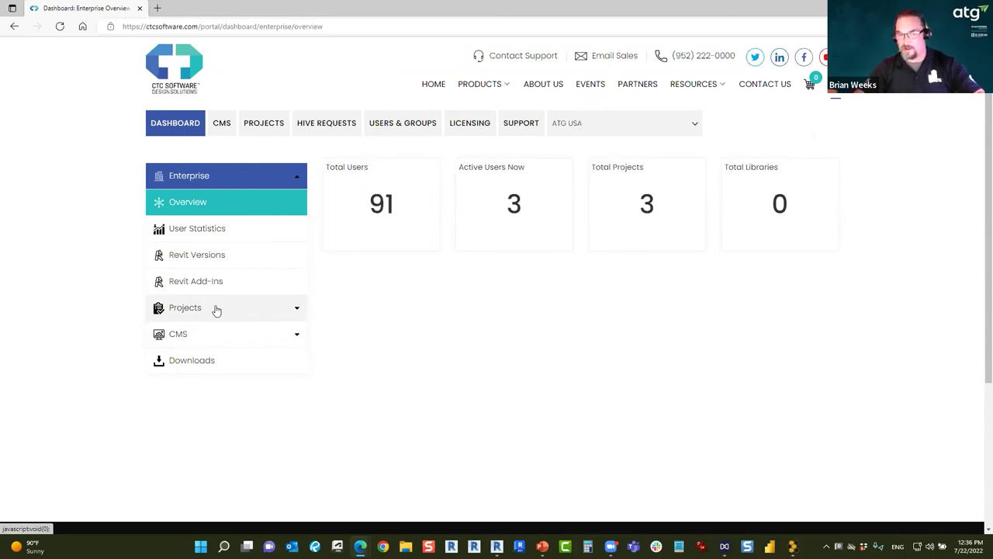
click(216, 311)
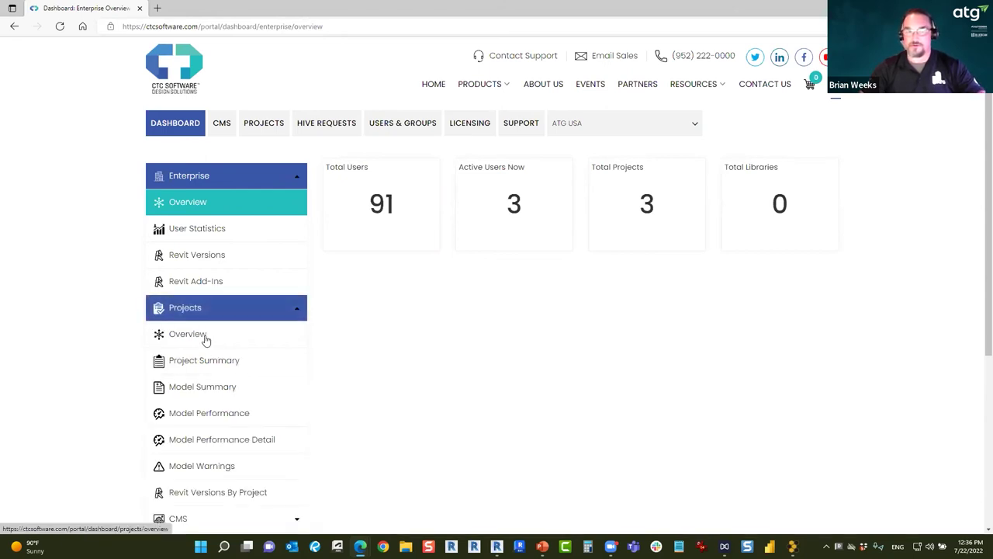
- Open the Project Summary page listing the three project numbers and scroll through it
click(210, 363)
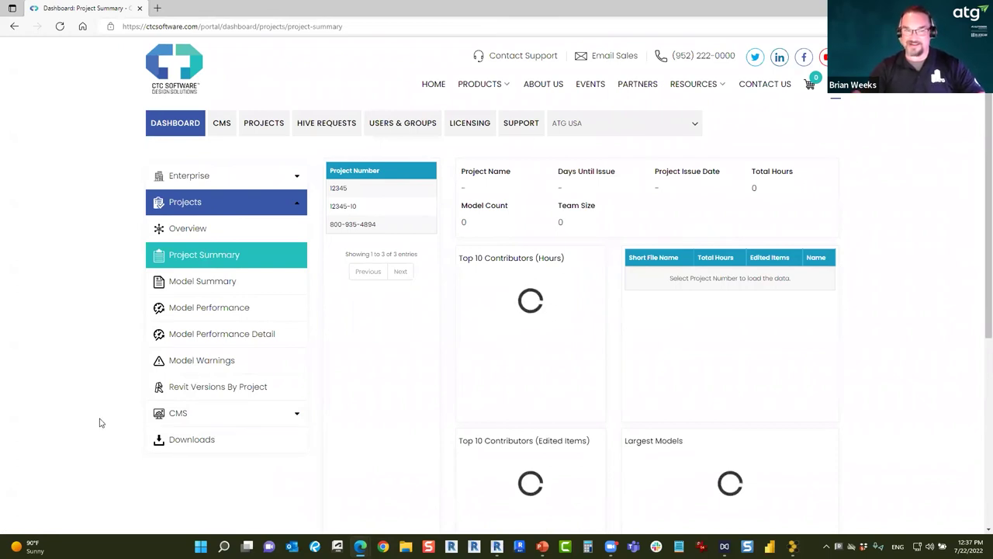
scroll(100, 420, down, 1)
scroll(100, 421, up, 1)
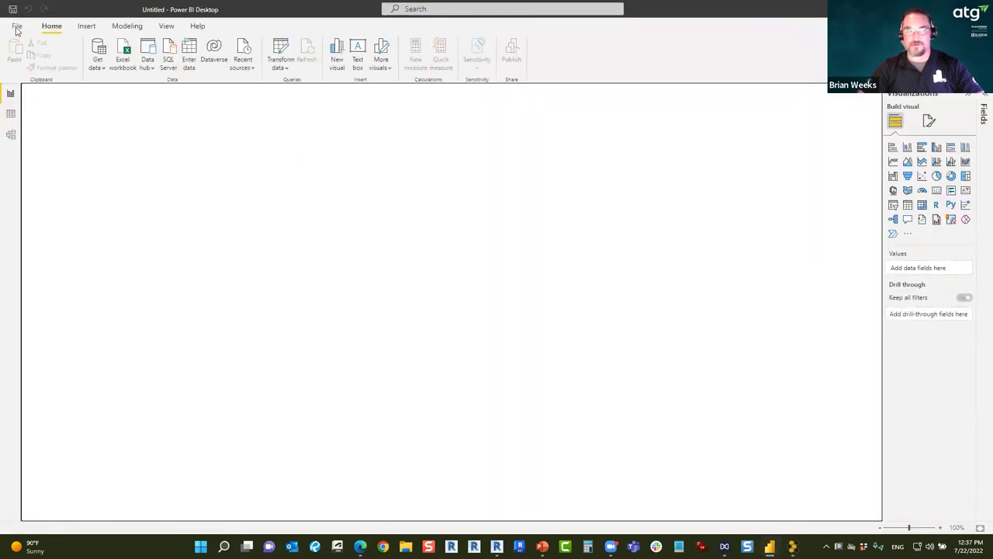
- Open the recent report hive_bi_v1.0.pbix and view Enterprise Users, AddIns and Revit Versions by Project
click(17, 27)
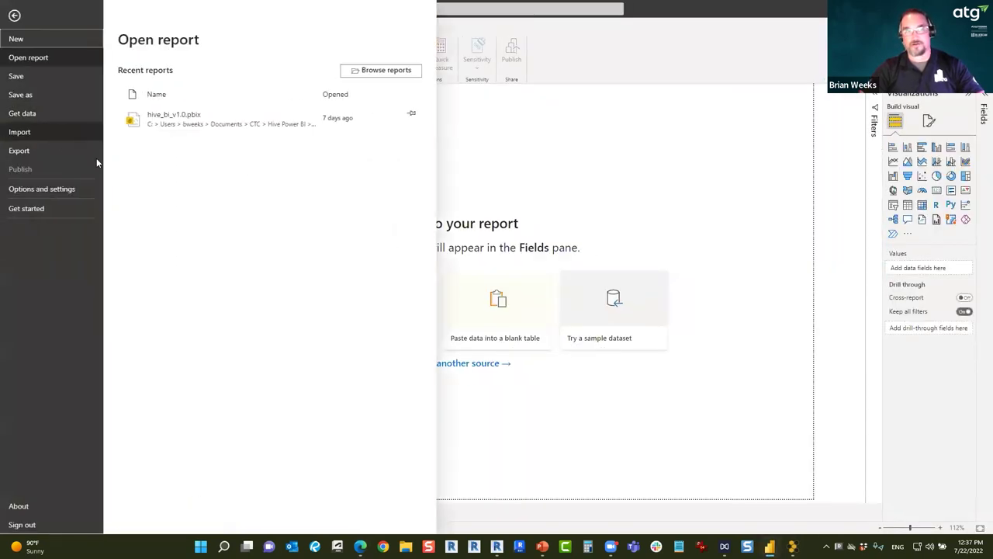
click(184, 122)
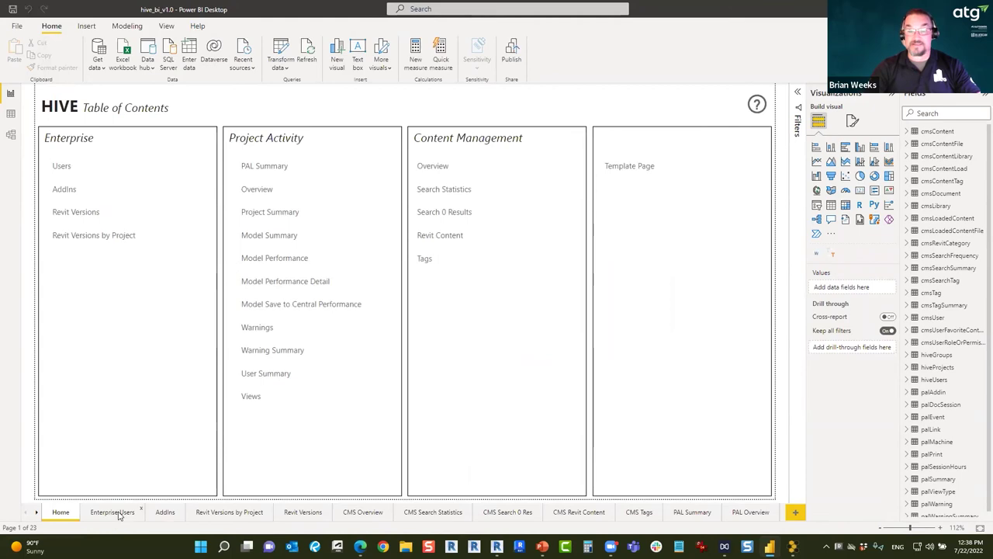
click(119, 514)
click(164, 513)
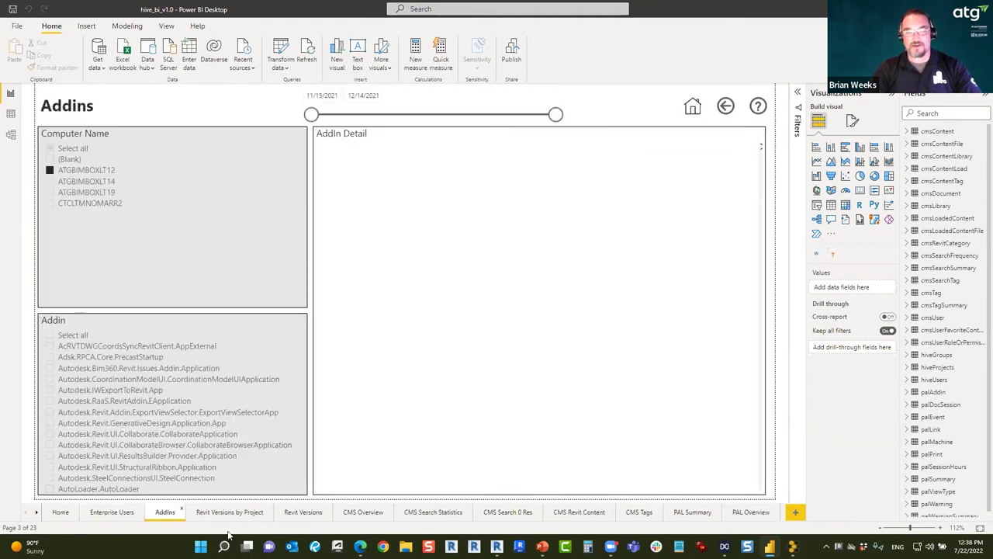
click(229, 512)
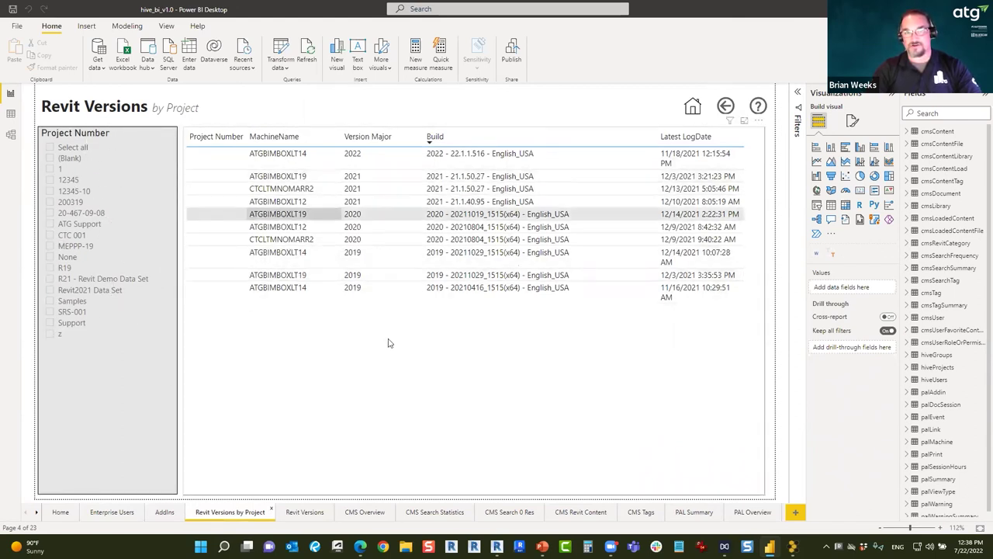
- Page through Revit Versions, CMS Overview, CMS Search Statistics, CMS Search 0 Res and CMS Revit Content
click(305, 513)
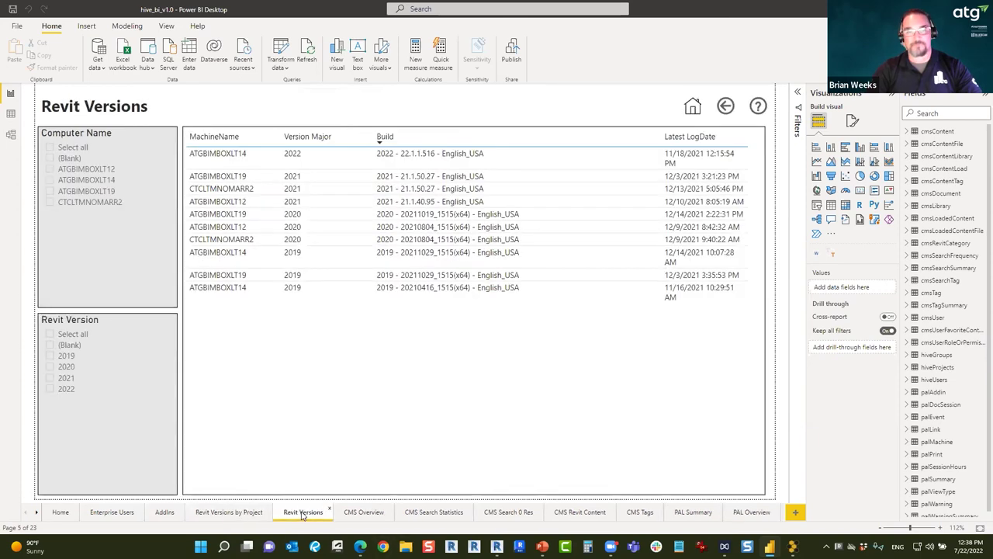
click(362, 513)
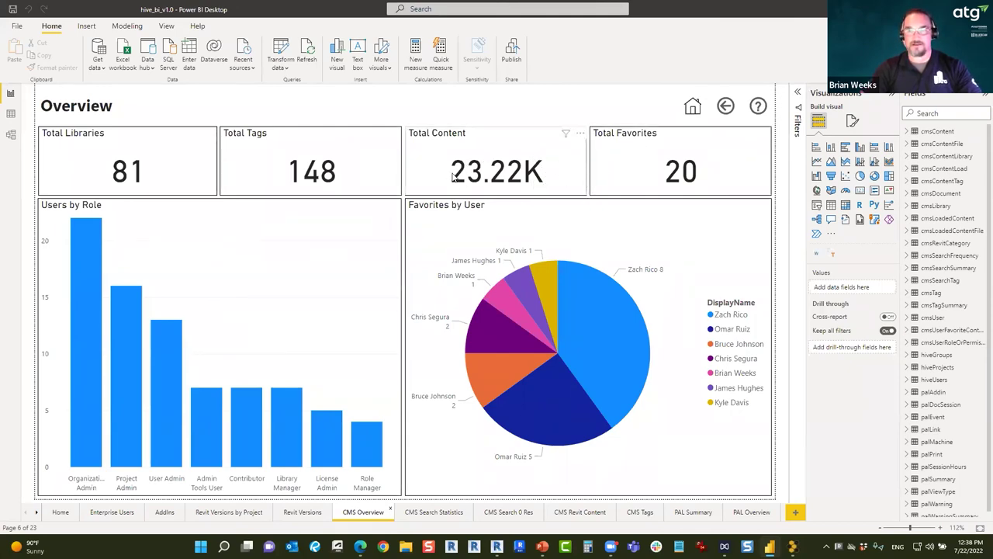
click(432, 512)
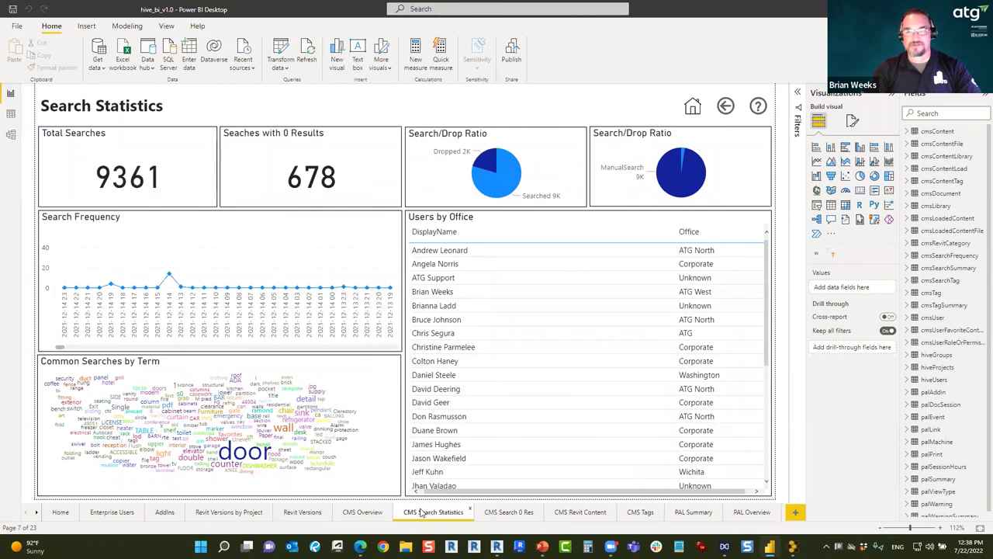
click(510, 514)
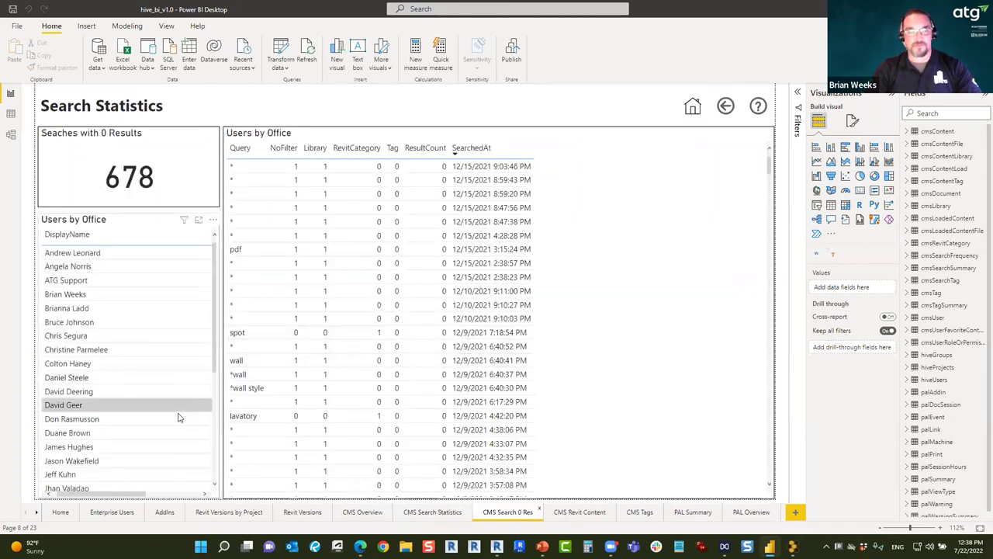
click(581, 517)
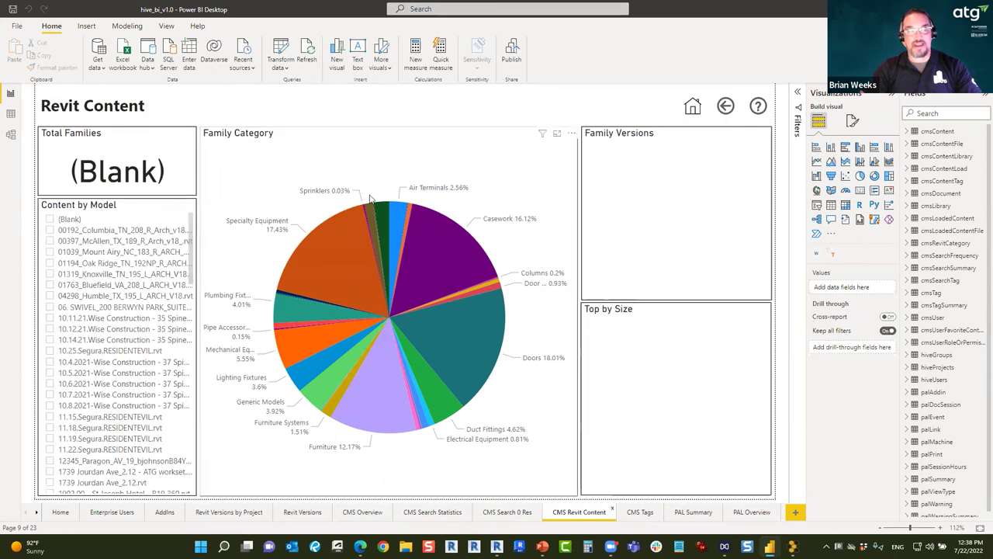
- Filter the Revit content by several models in turn, ending with 23776 Kissimmee
click(132, 308)
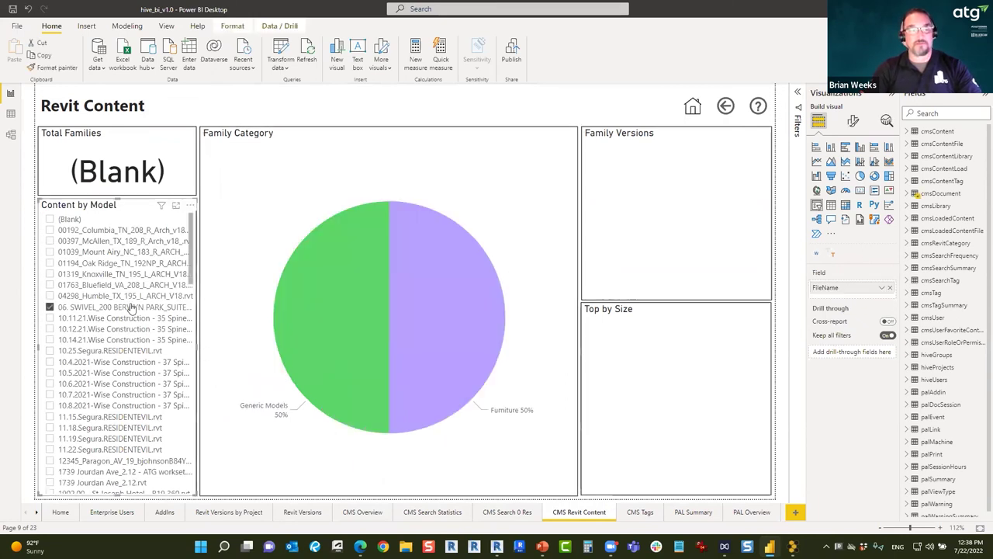
ctrl+click(120, 295)
ctrl+click(108, 309)
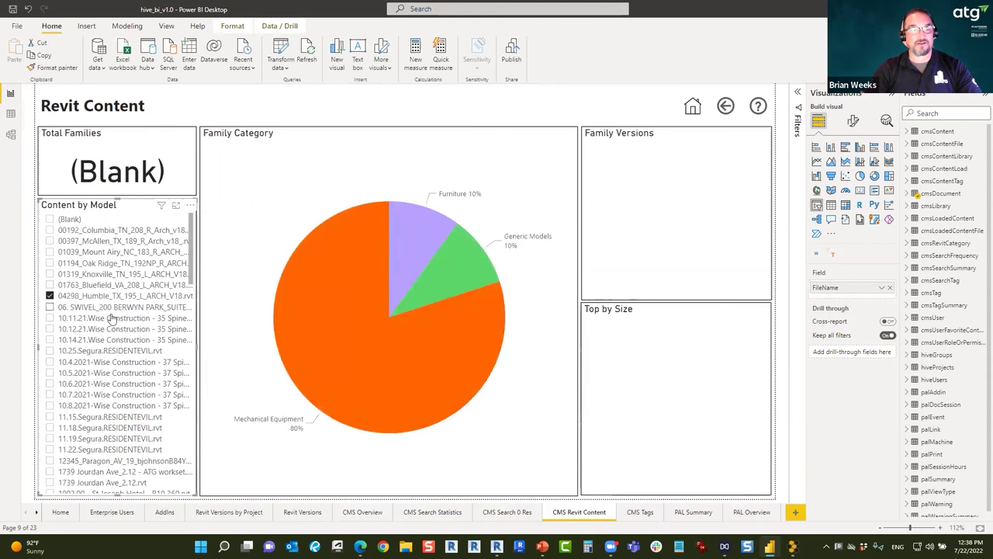
ctrl+click(116, 319)
ctrl+click(101, 297)
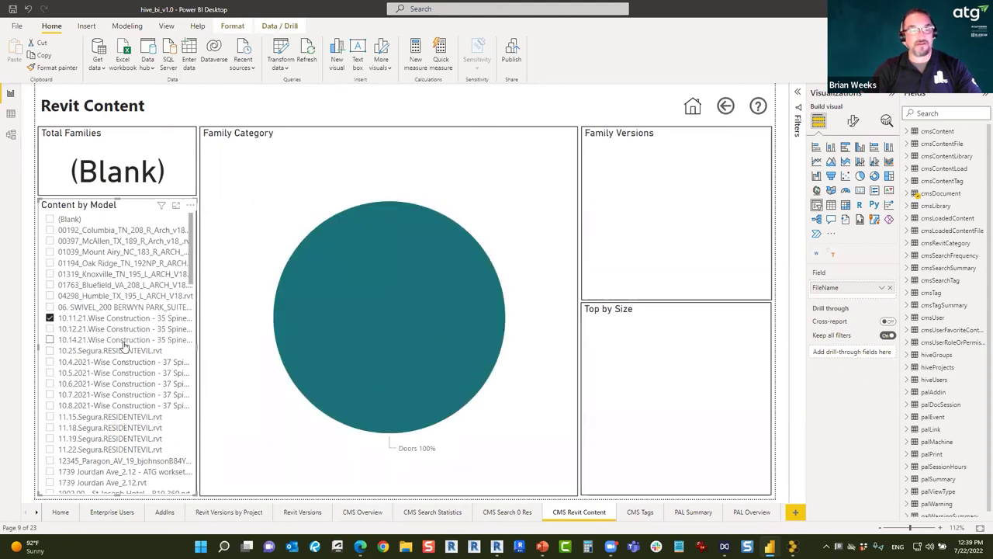
ctrl+click(125, 340)
ctrl+click(134, 319)
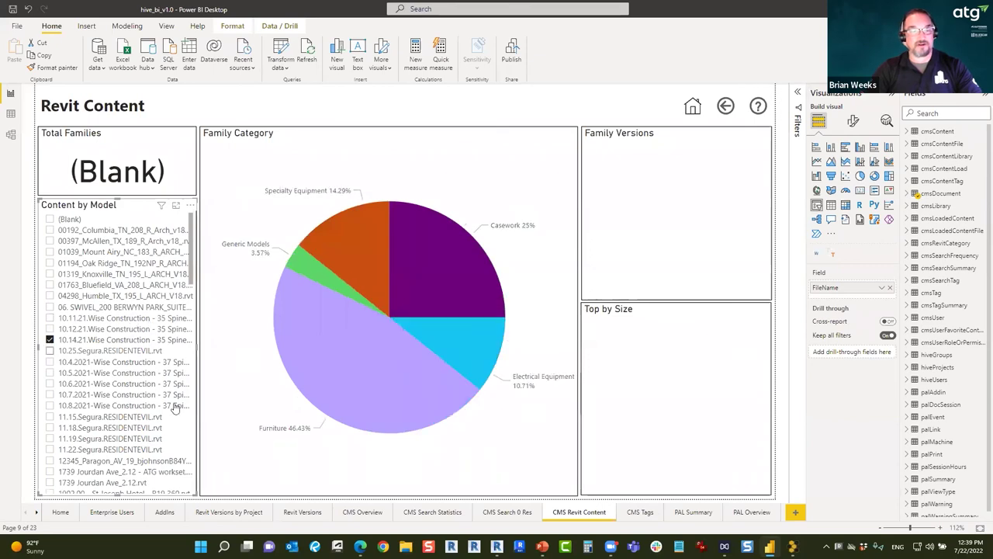
scroll(122, 339, down, 5)
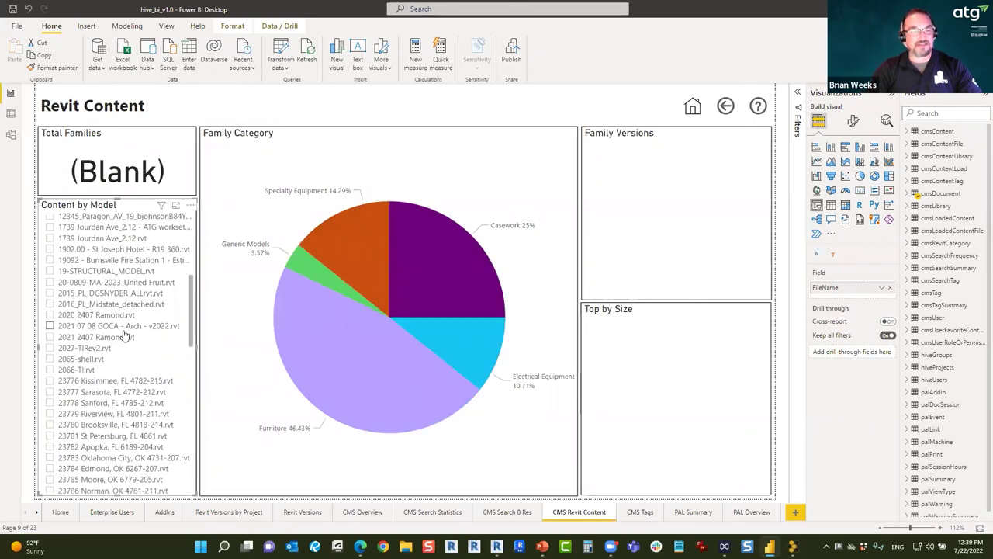
ctrl+click(110, 330)
scroll(115, 341, up, 5)
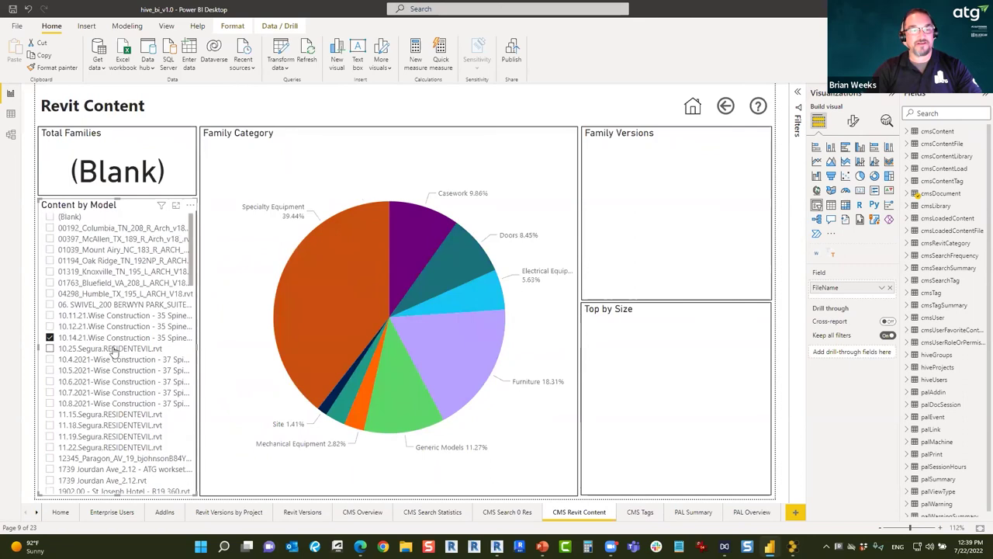
- Highlight the Specialty Equipment slice, collapse the Fields and Visualizations panes, and show CMS Tags
click(339, 273)
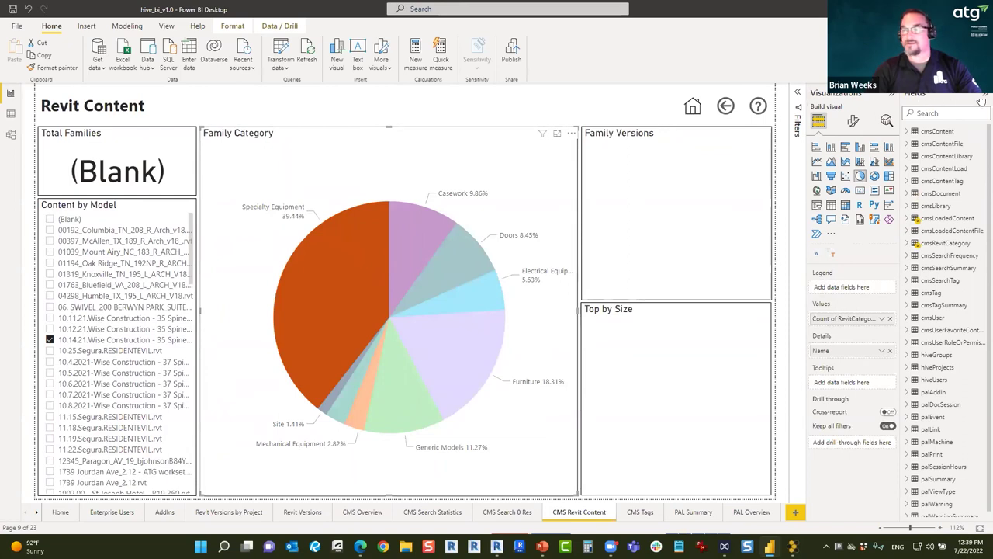
click(981, 102)
click(970, 102)
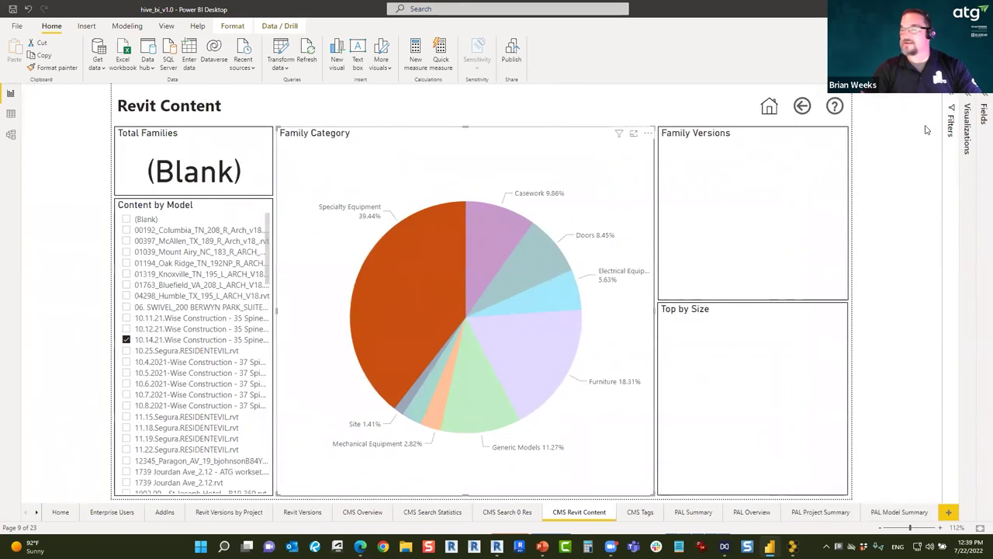
click(637, 512)
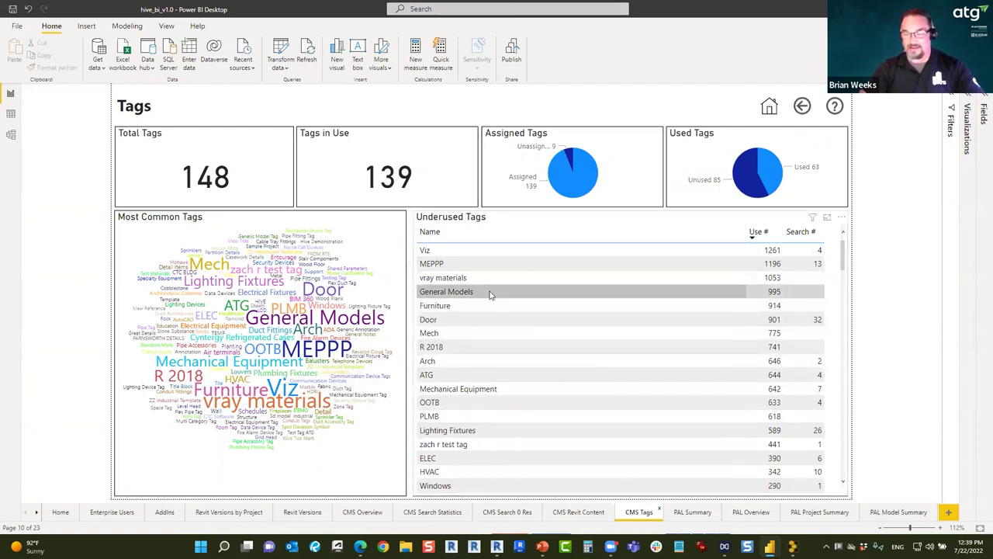
- Step through the PAL Summary, PAL Overview, PAL Project Summary and PAL Model Summary pages
click(692, 515)
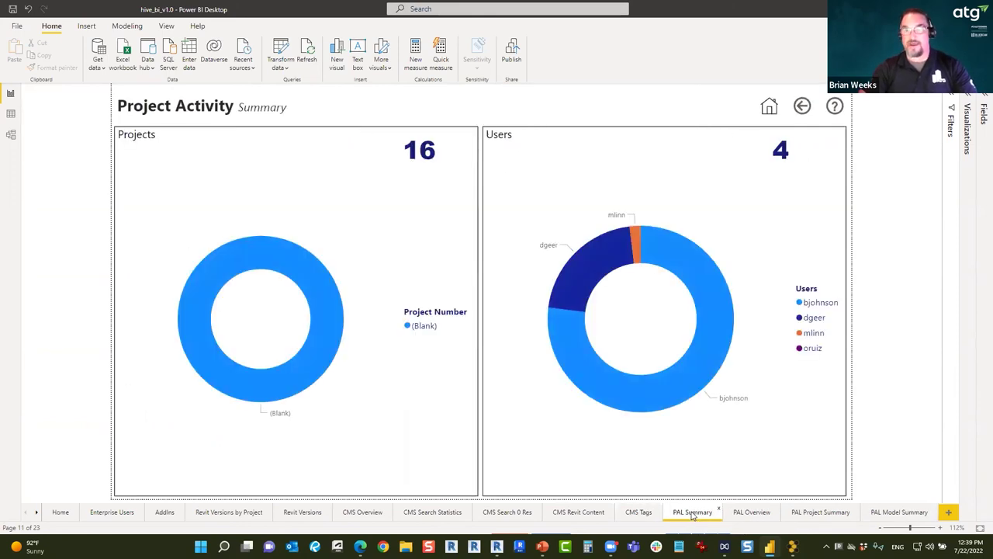
click(750, 515)
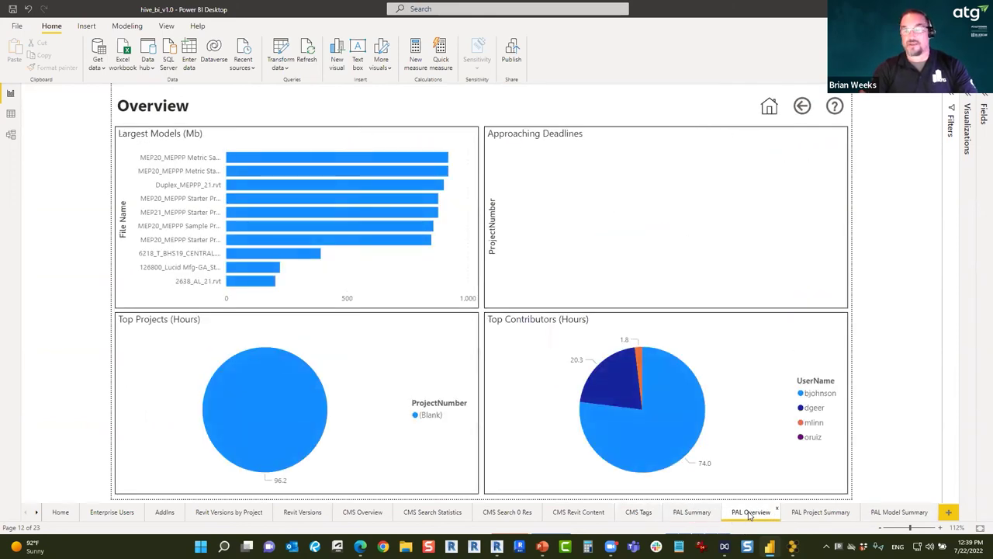
click(813, 516)
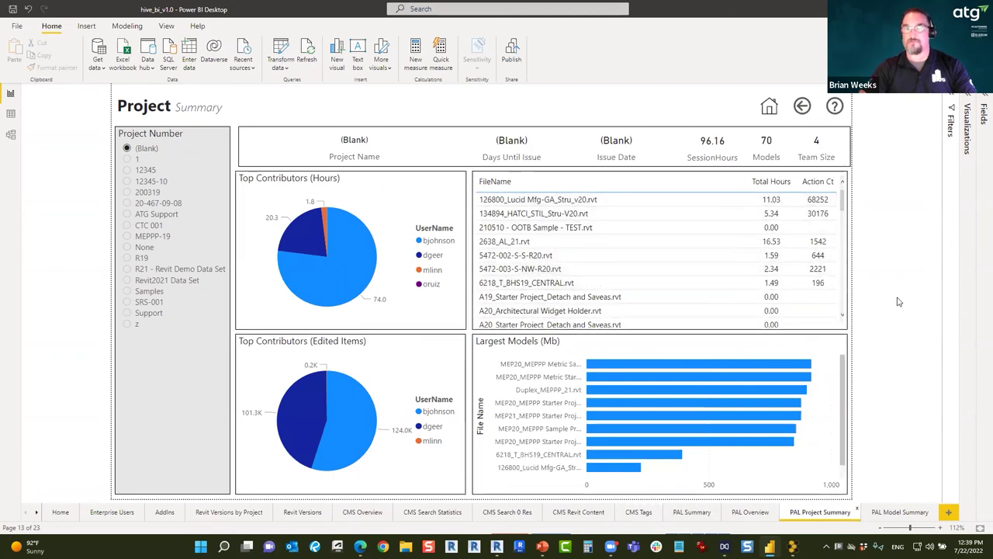
click(879, 516)
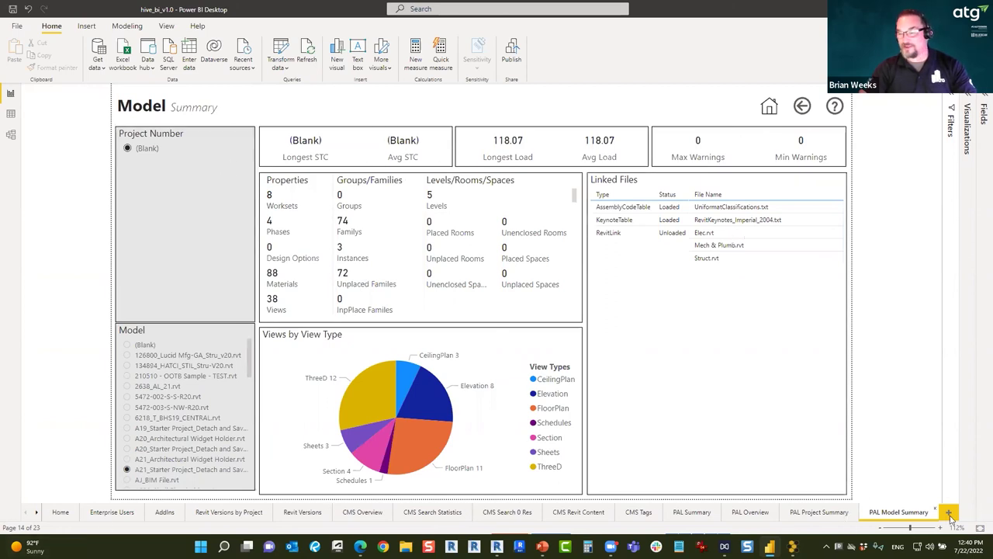
- Open PAL Model Performance and filter it to model 5472-002-S-S-R20.rvt
click(37, 514)
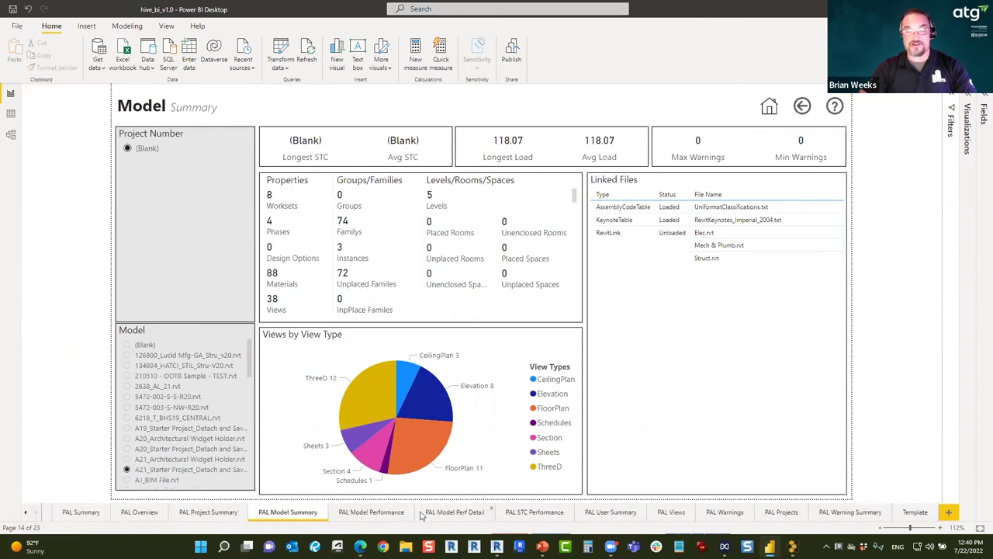
click(385, 517)
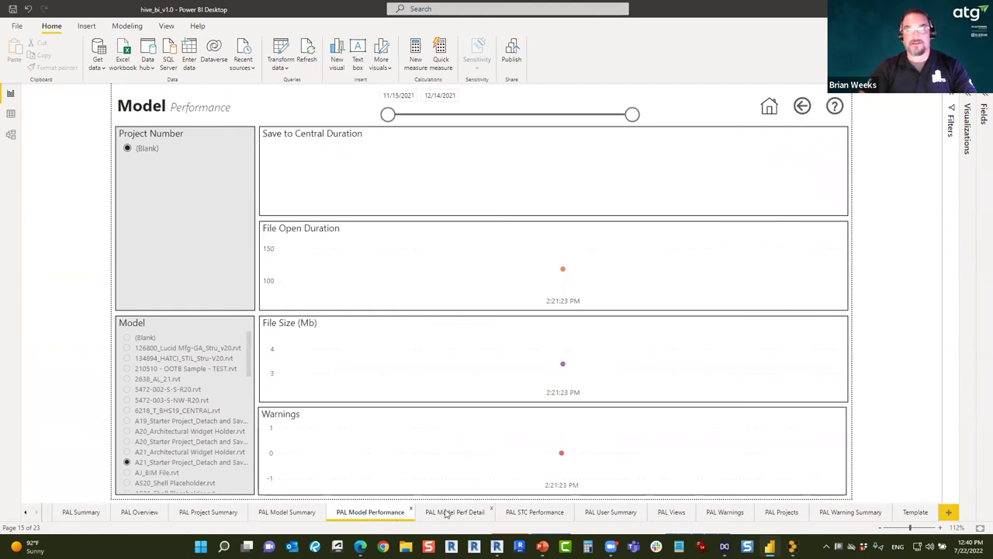
click(180, 452)
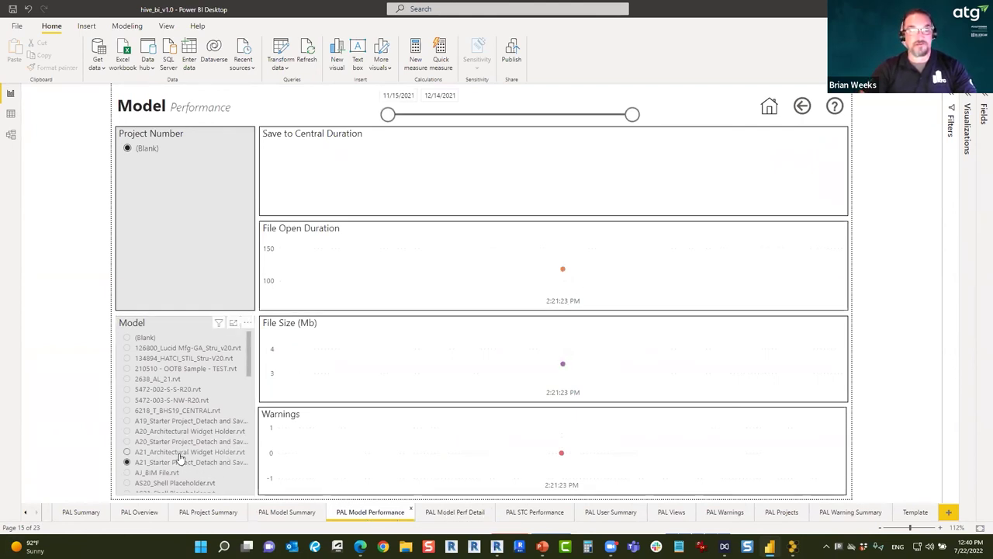
click(182, 390)
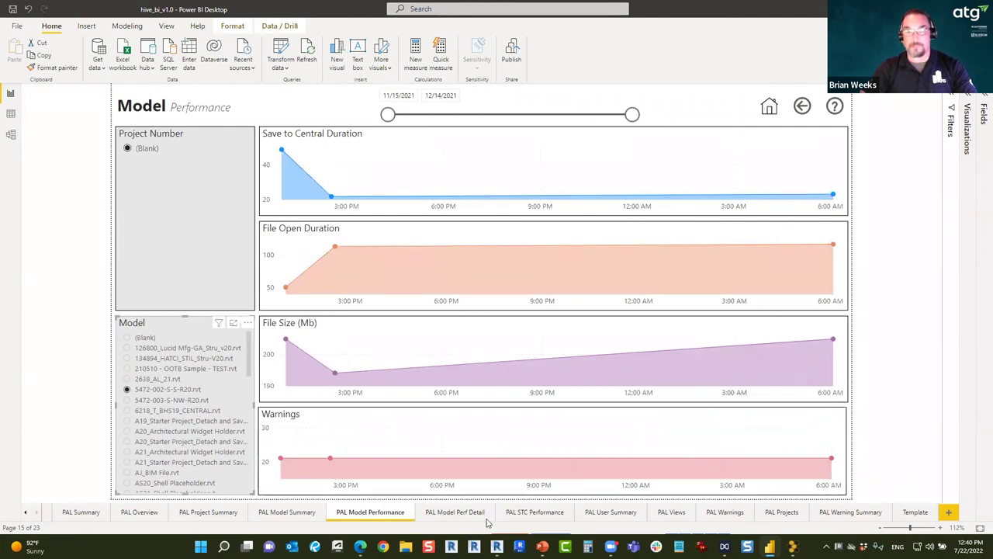
- Review PAL Model Perf Detail, STC Performance, User Summary and Views, then return to CMS Tags
click(455, 513)
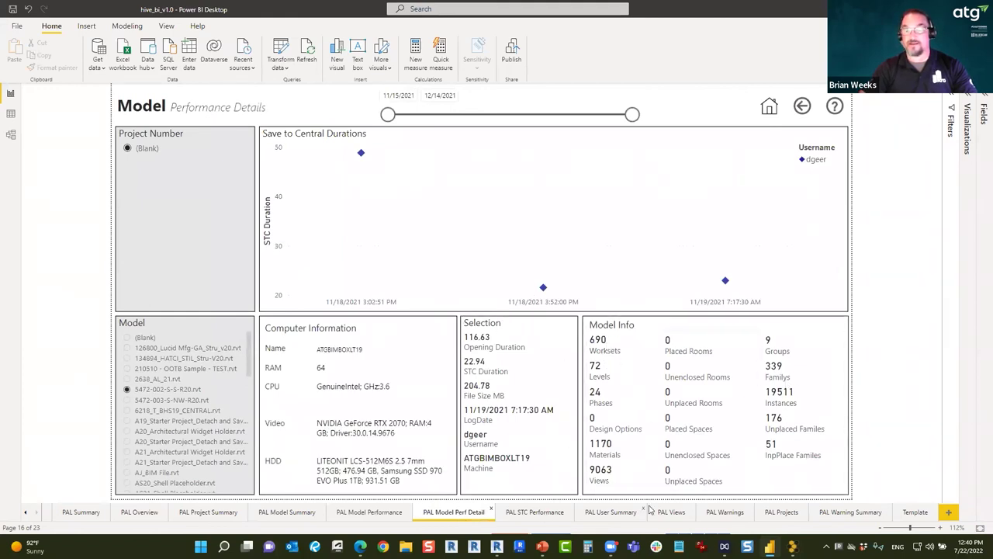
click(533, 513)
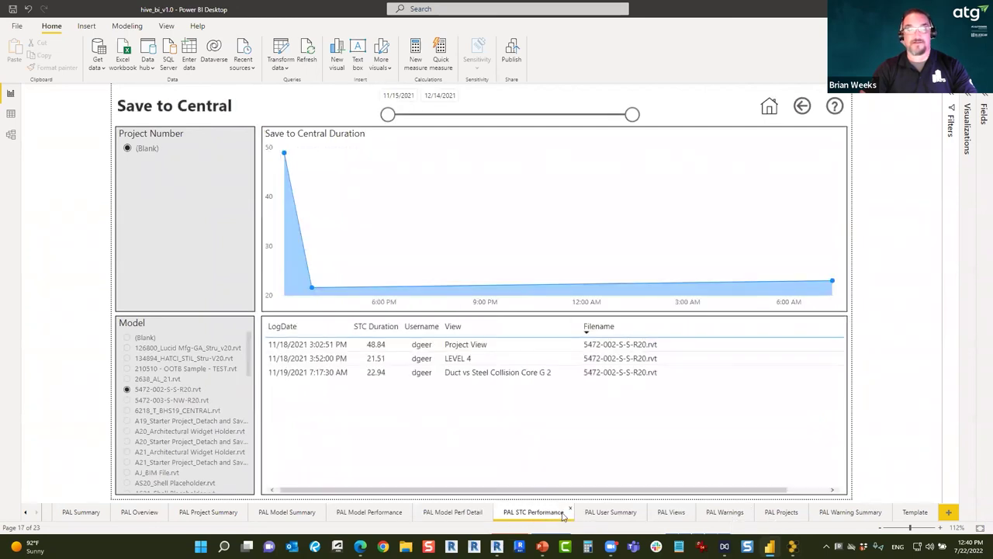
click(611, 513)
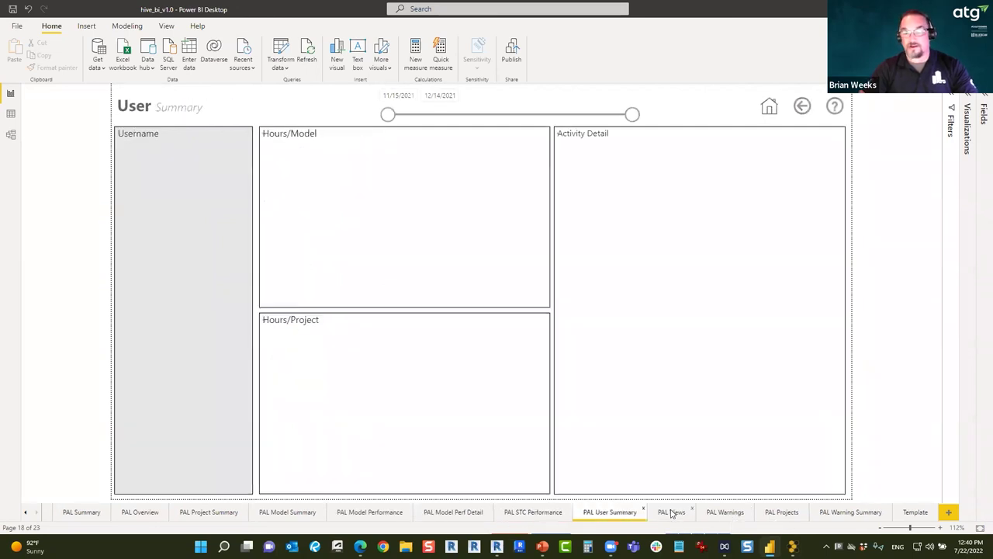
click(672, 514)
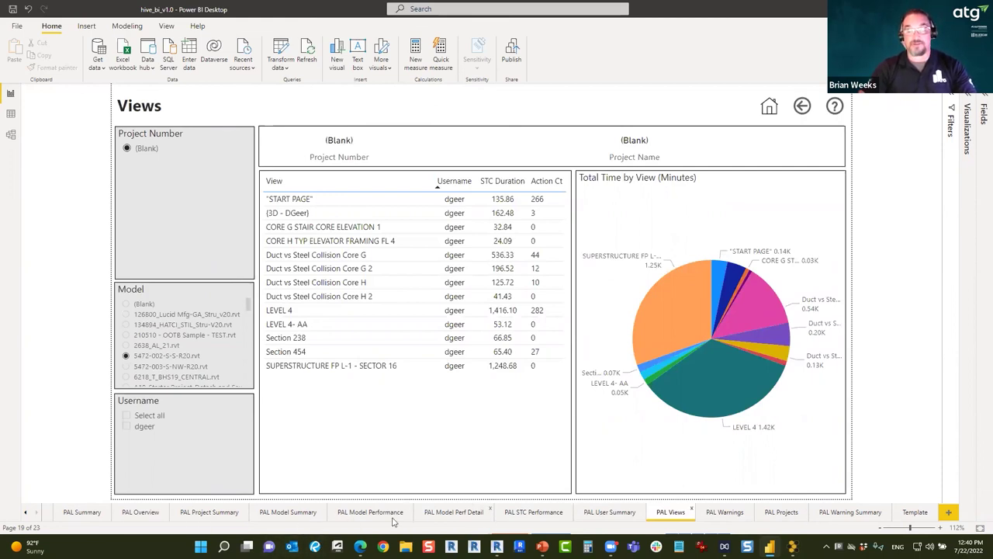
click(26, 512)
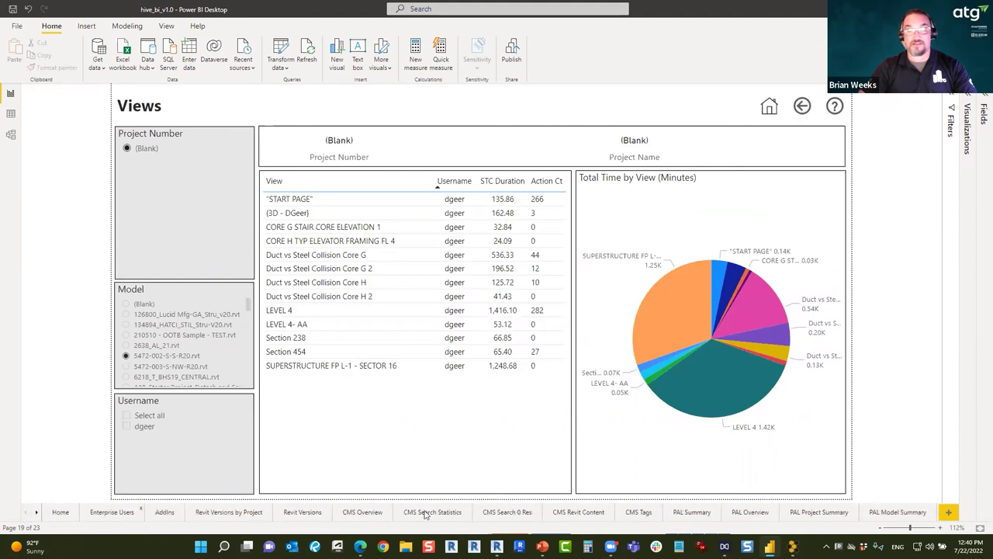
click(641, 513)
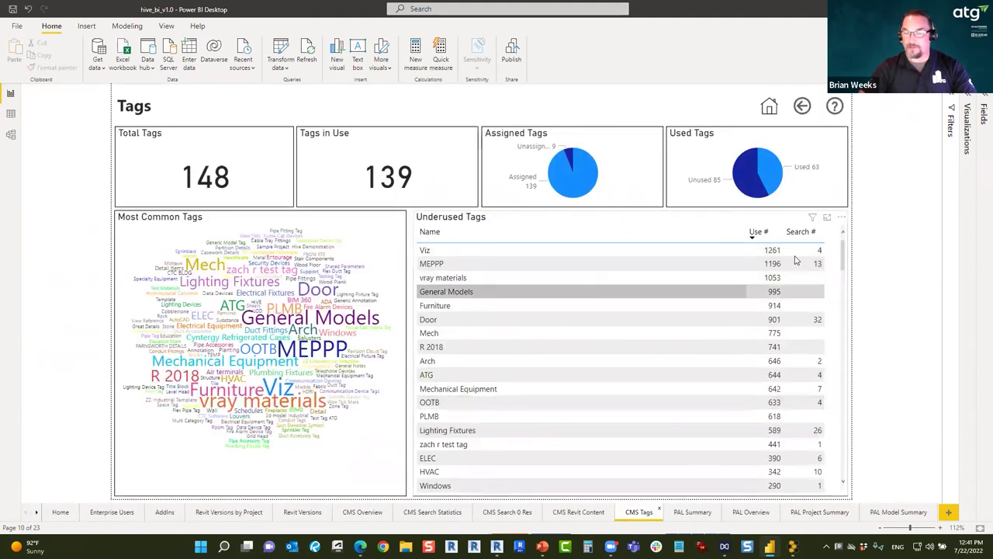
key(alt+Tab)
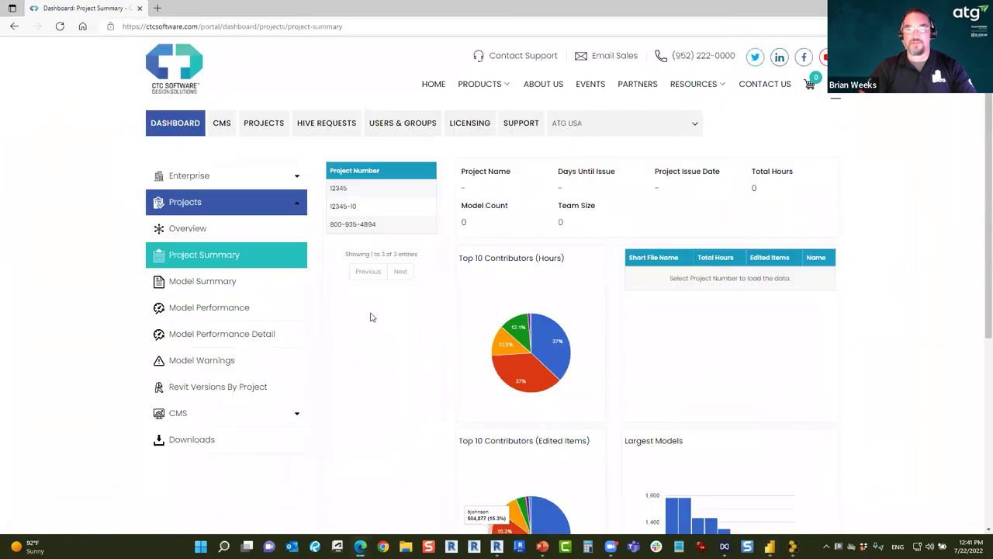
- Open the portal's CMS Overview page and restore the browser window from maximized
scroll(372, 281, down, 1)
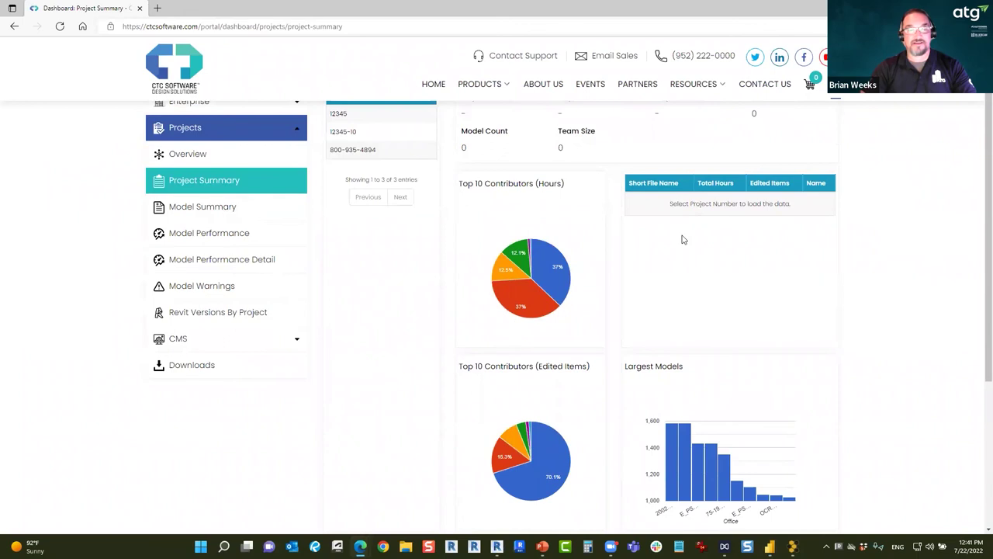
click(190, 341)
click(196, 370)
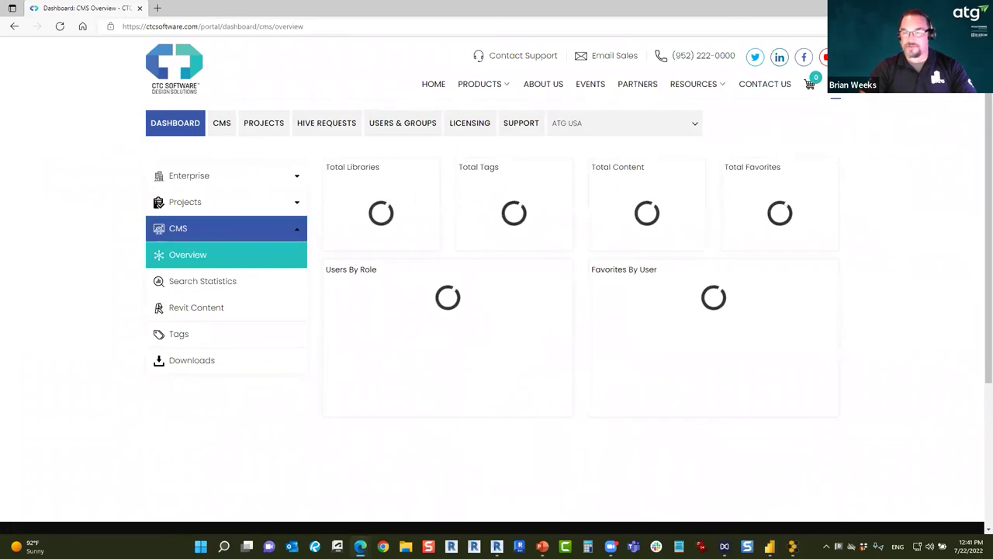
key(super+Down)
key(super+Down)
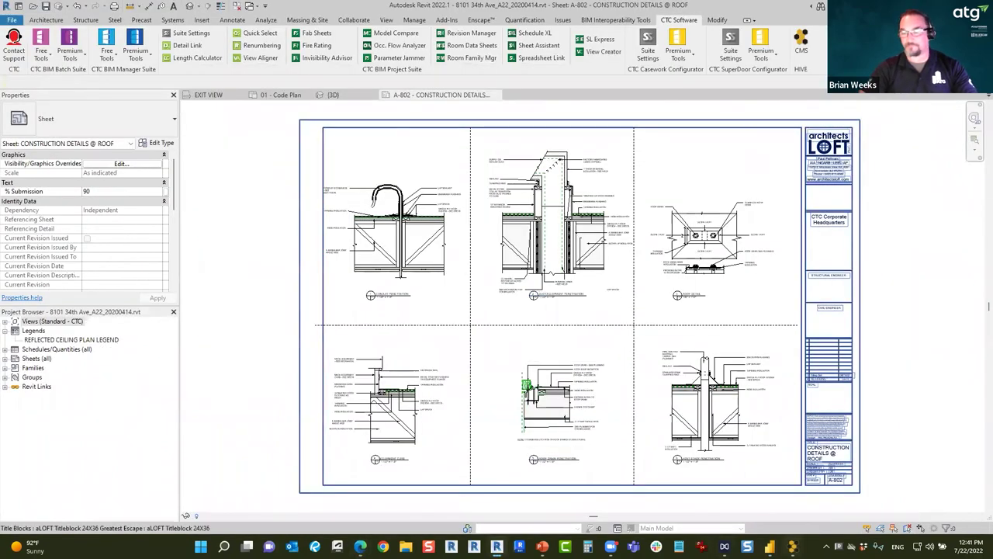
- Show the HIVE CMS libraries in Revit as a floating window over the roof details sheet
click(792, 546)
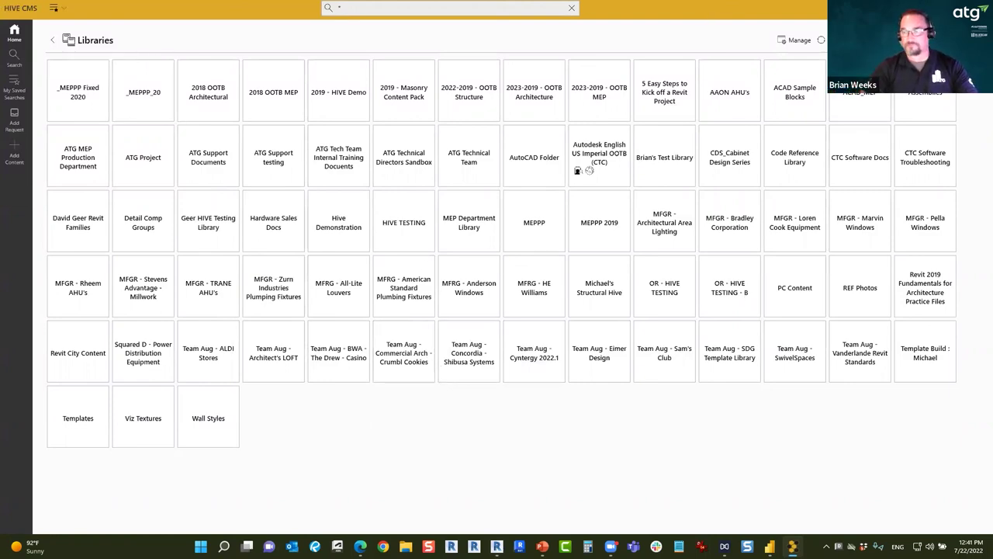
drag(25, 8, 214, 133)
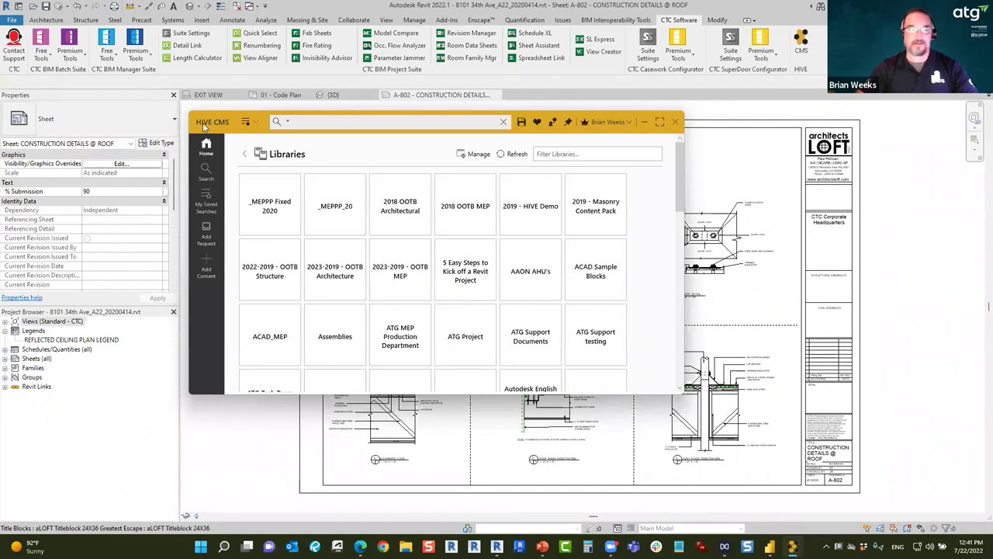
drag(207, 126, 208, 123)
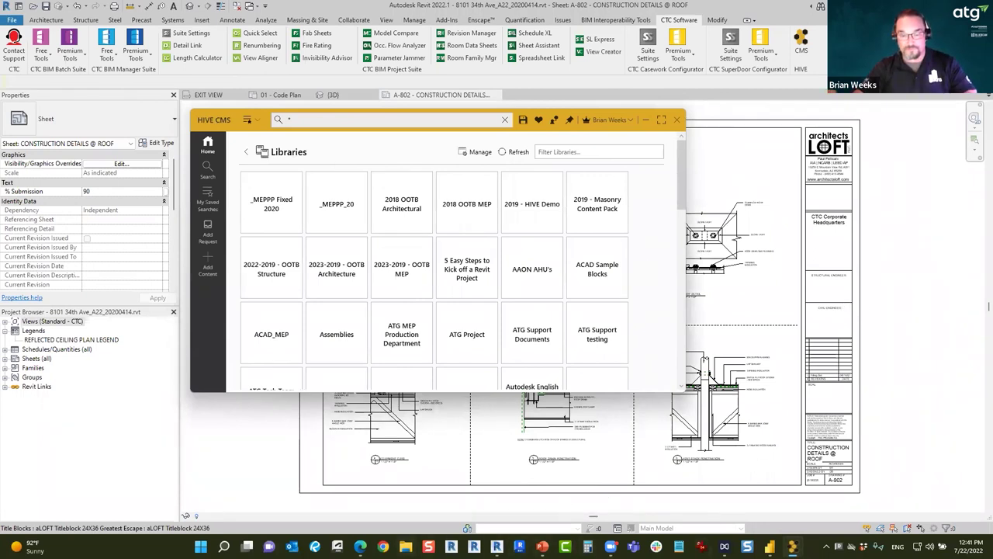
- Return to the slide show and advance to the QUESTIONS? slide
mouse_move(542, 546)
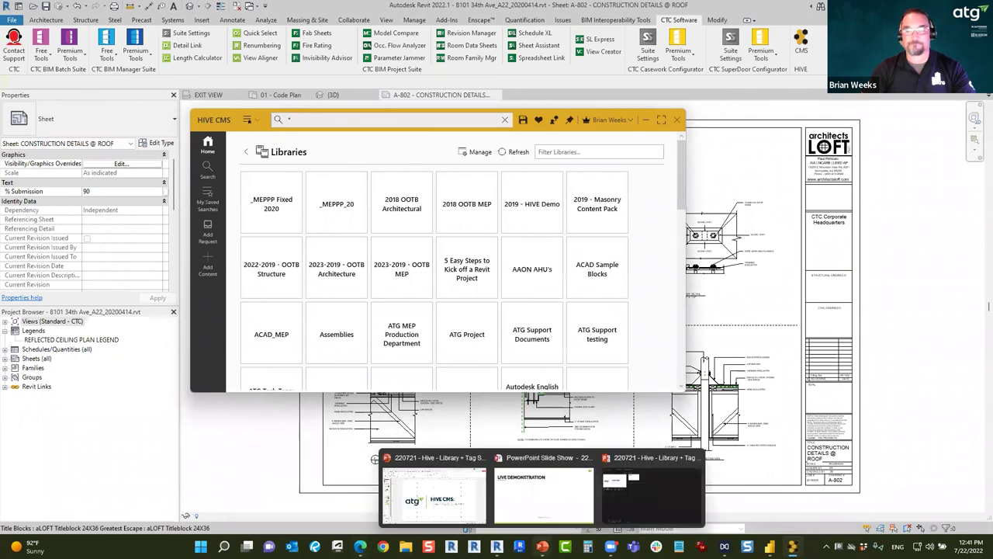
click(543, 487)
key(Right)
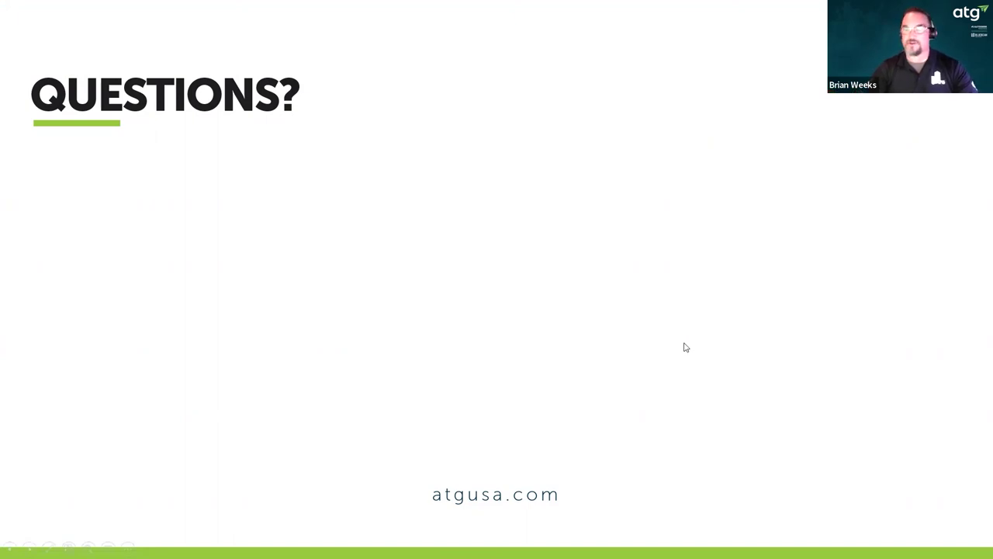
- Advance past the social media and THANK YOU slides to the final atg logo slide
key(Right)
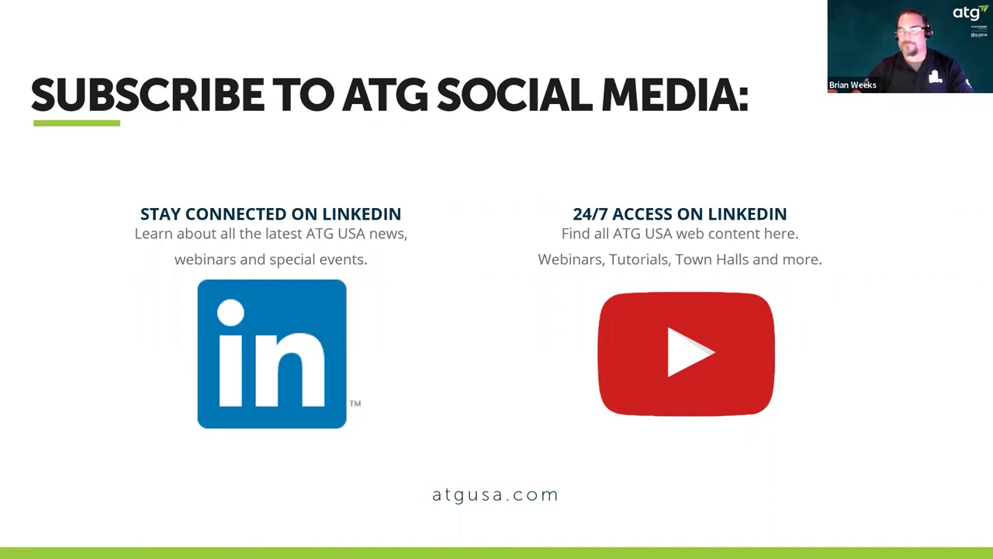
click(584, 387)
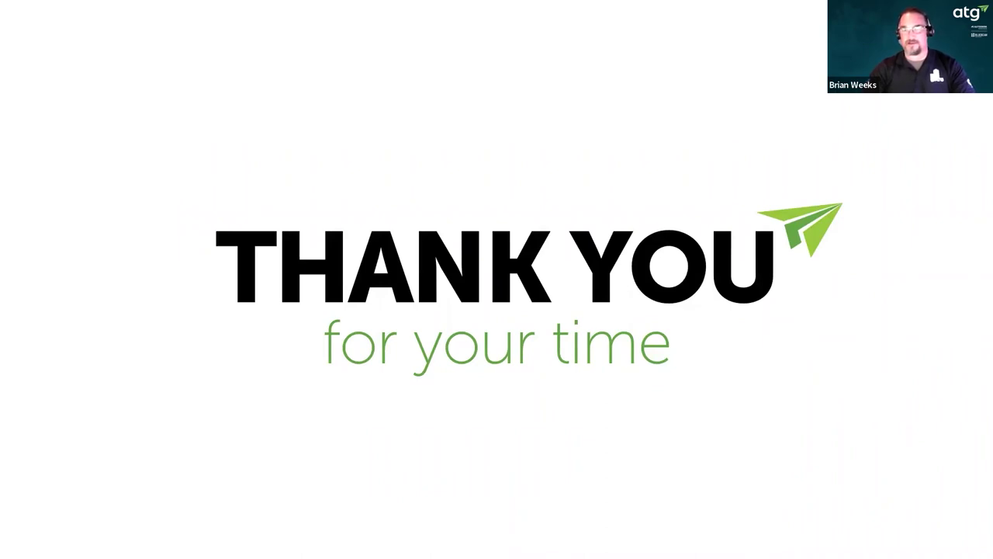
key(Right)
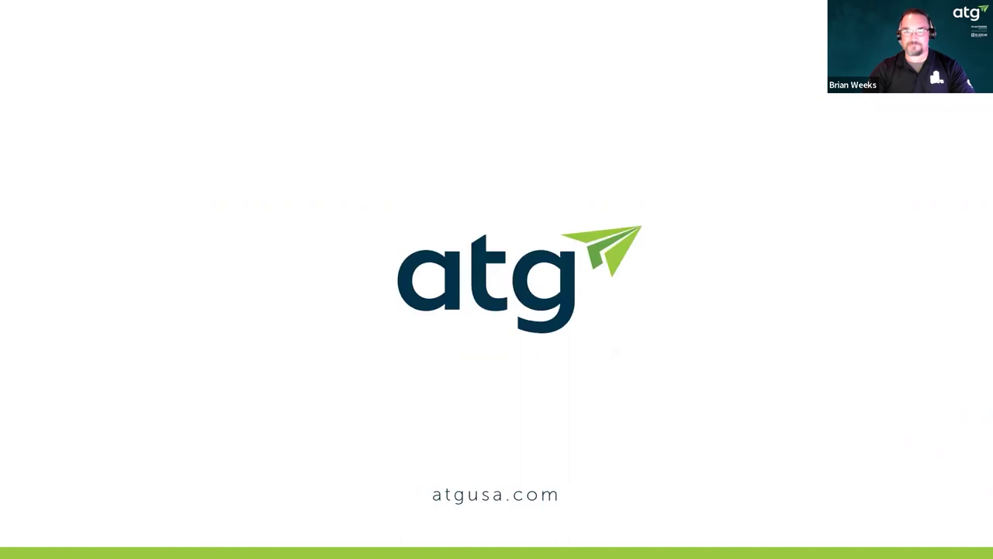